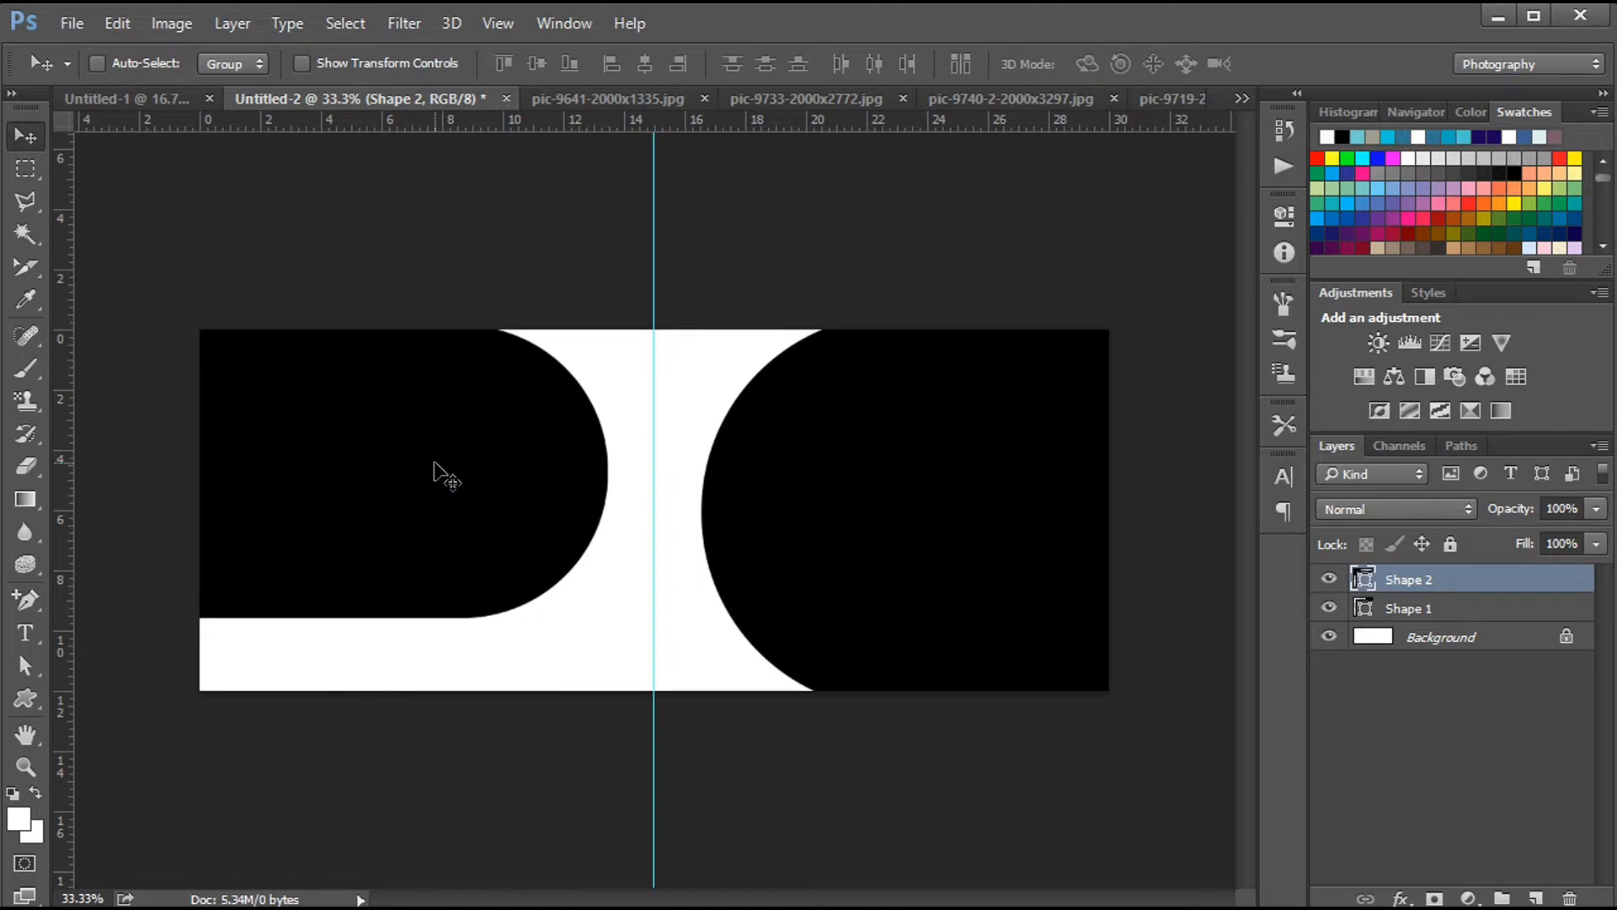
Step: Nudge the left black rounded shape slightly right and down so a thin white margin separates it from the canvas edges
{"action": "key", "text": "Down"}
{"action": "key", "text": "Down"}
{"action": "key", "text": "Down"}
{"action": "key", "text": "Down"}
{"action": "key", "text": "Right"}
{"action": "key", "text": "Right"}
{"action": "key", "text": "Right"}
{"action": "key", "text": "Right"}
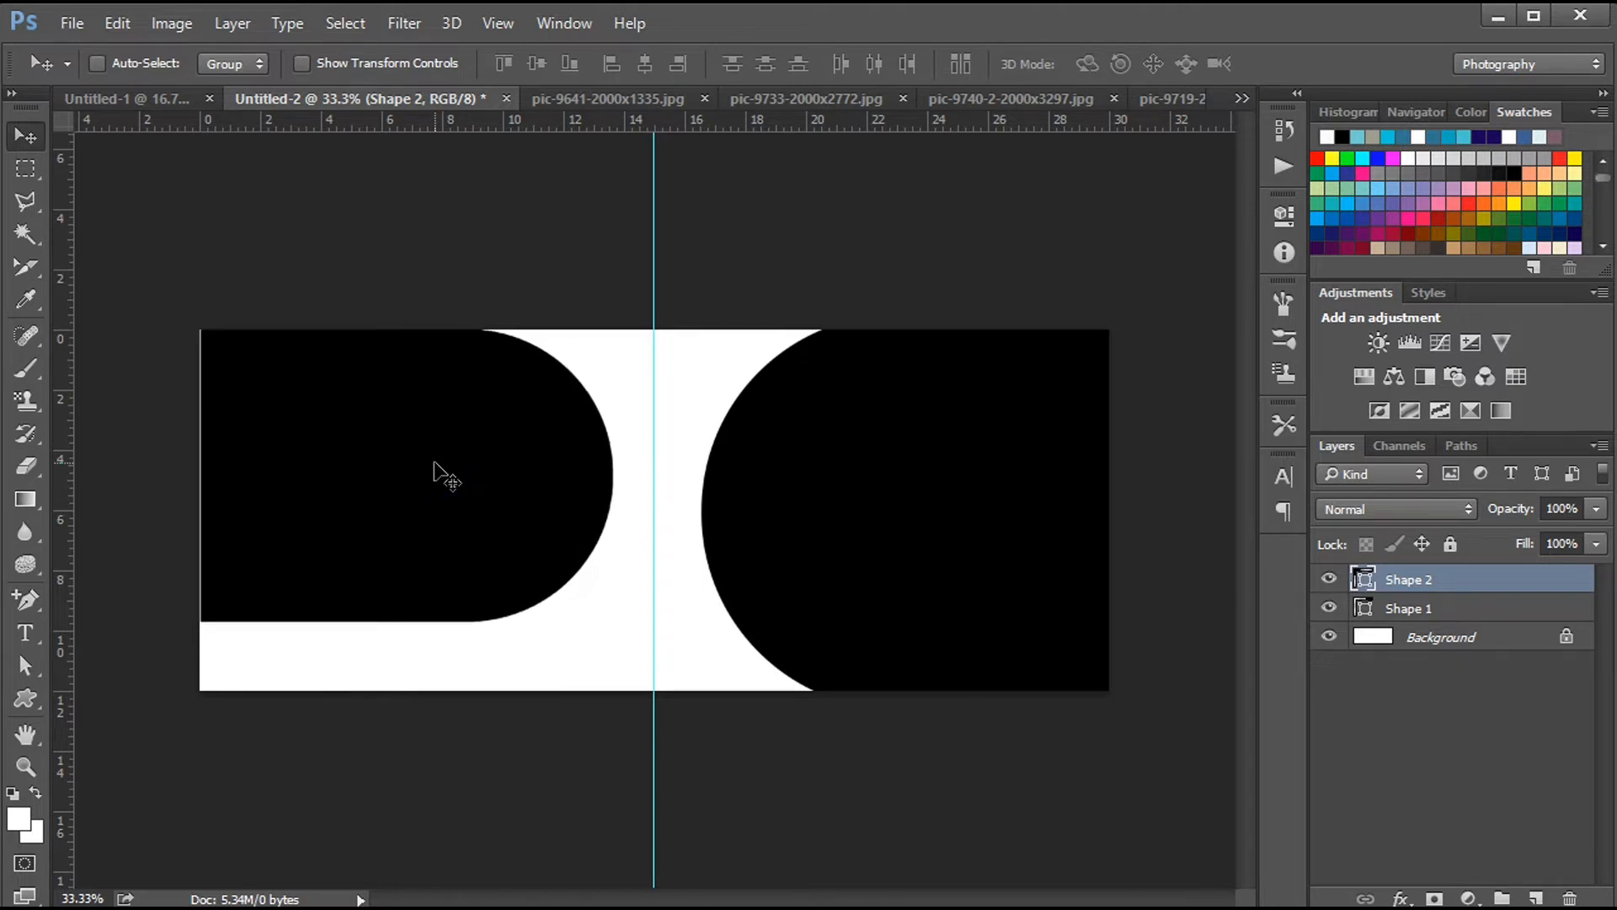
{"action": "key", "text": "Right"}
{"action": "key", "text": "Right"}
{"action": "key", "text": "Right"}
{"action": "key", "text": "Right"}
{"action": "key", "text": "Down"}
{"action": "key", "text": "Down"}
{"action": "key", "text": "Down"}
{"action": "key", "text": "Down"}
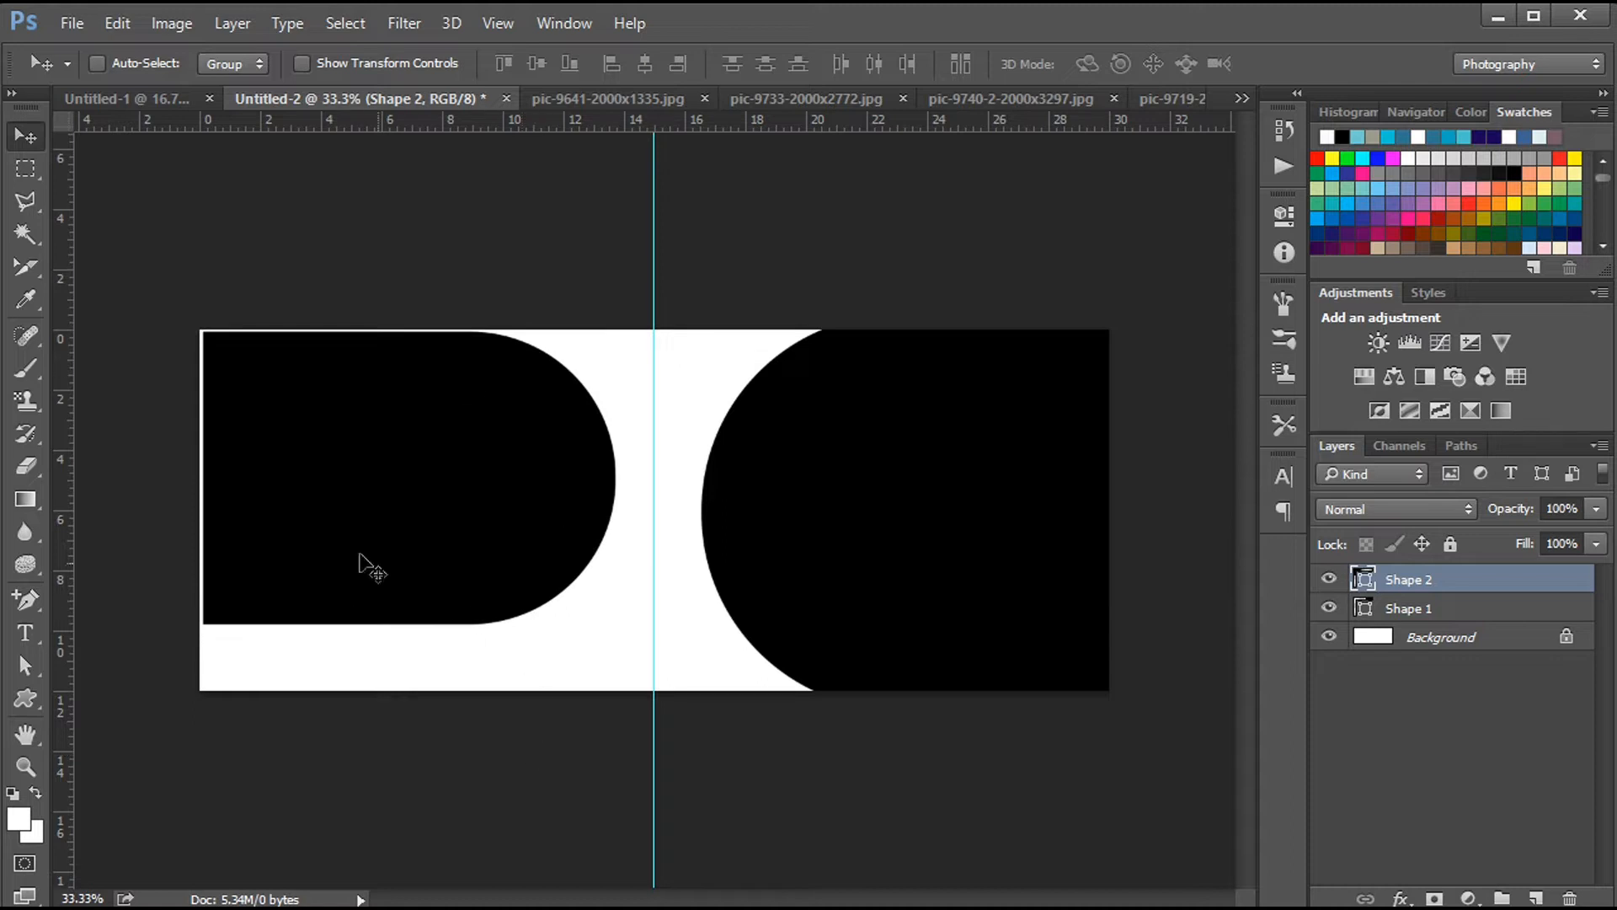
Step: Create a 380 × 380 px black custom shape of the same rounded form between the two large shapes
{"action": "left_click", "coordinate": [27, 700]}
{"action": "left_click", "coordinate": [548, 535]}
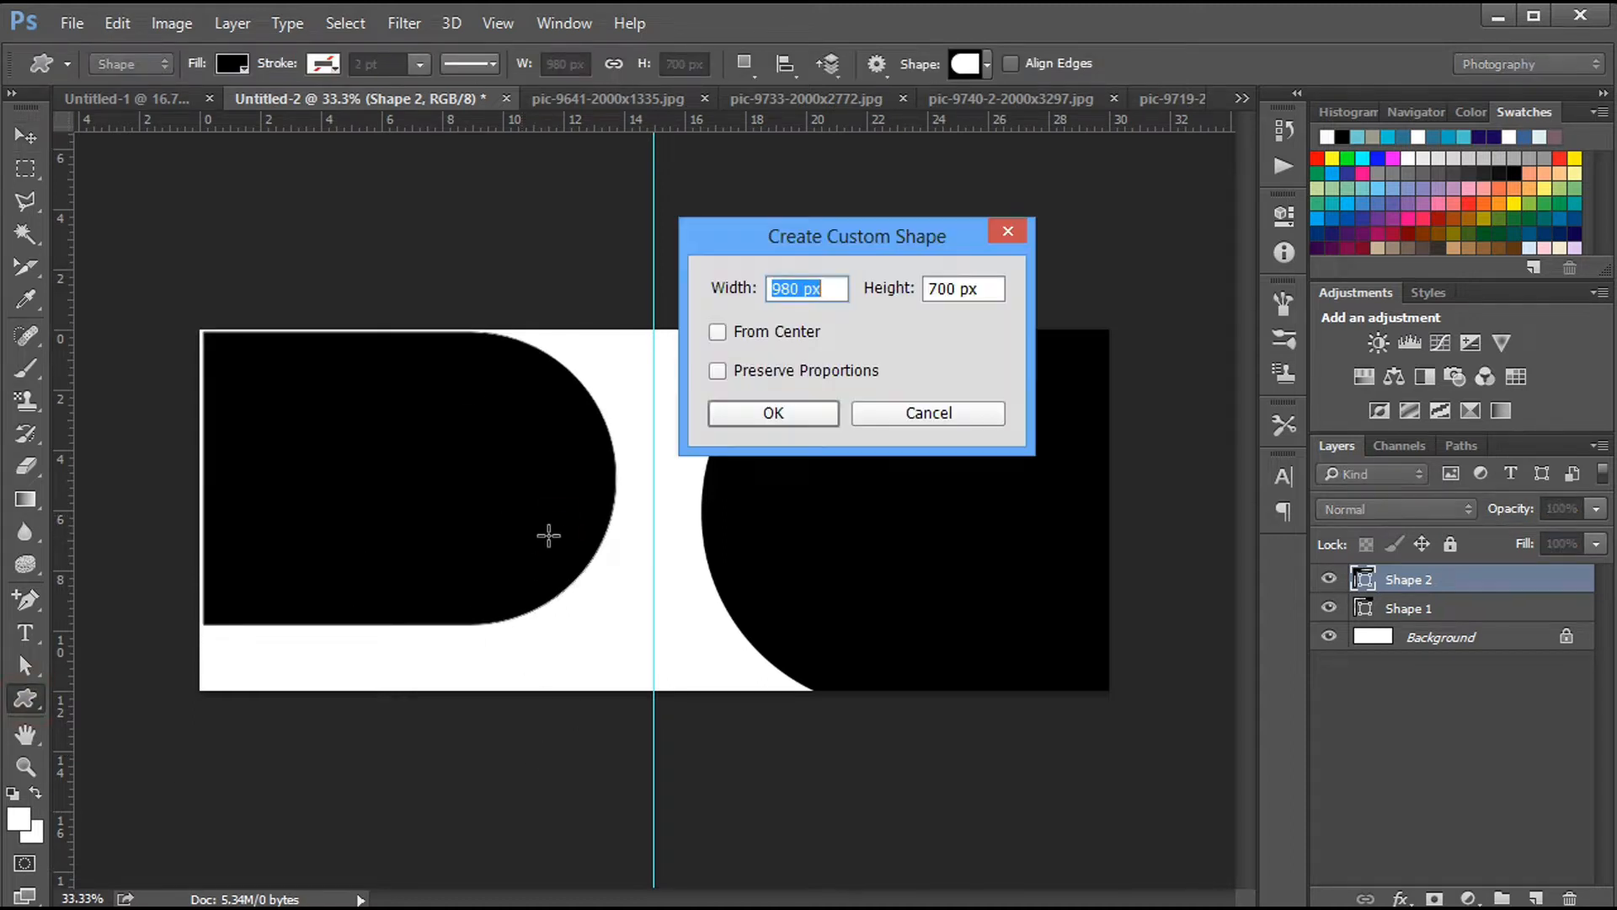
{"action": "type", "text": "380"}
{"action": "left_click", "coordinate": [963, 291]}
{"action": "type", "text": "3"}
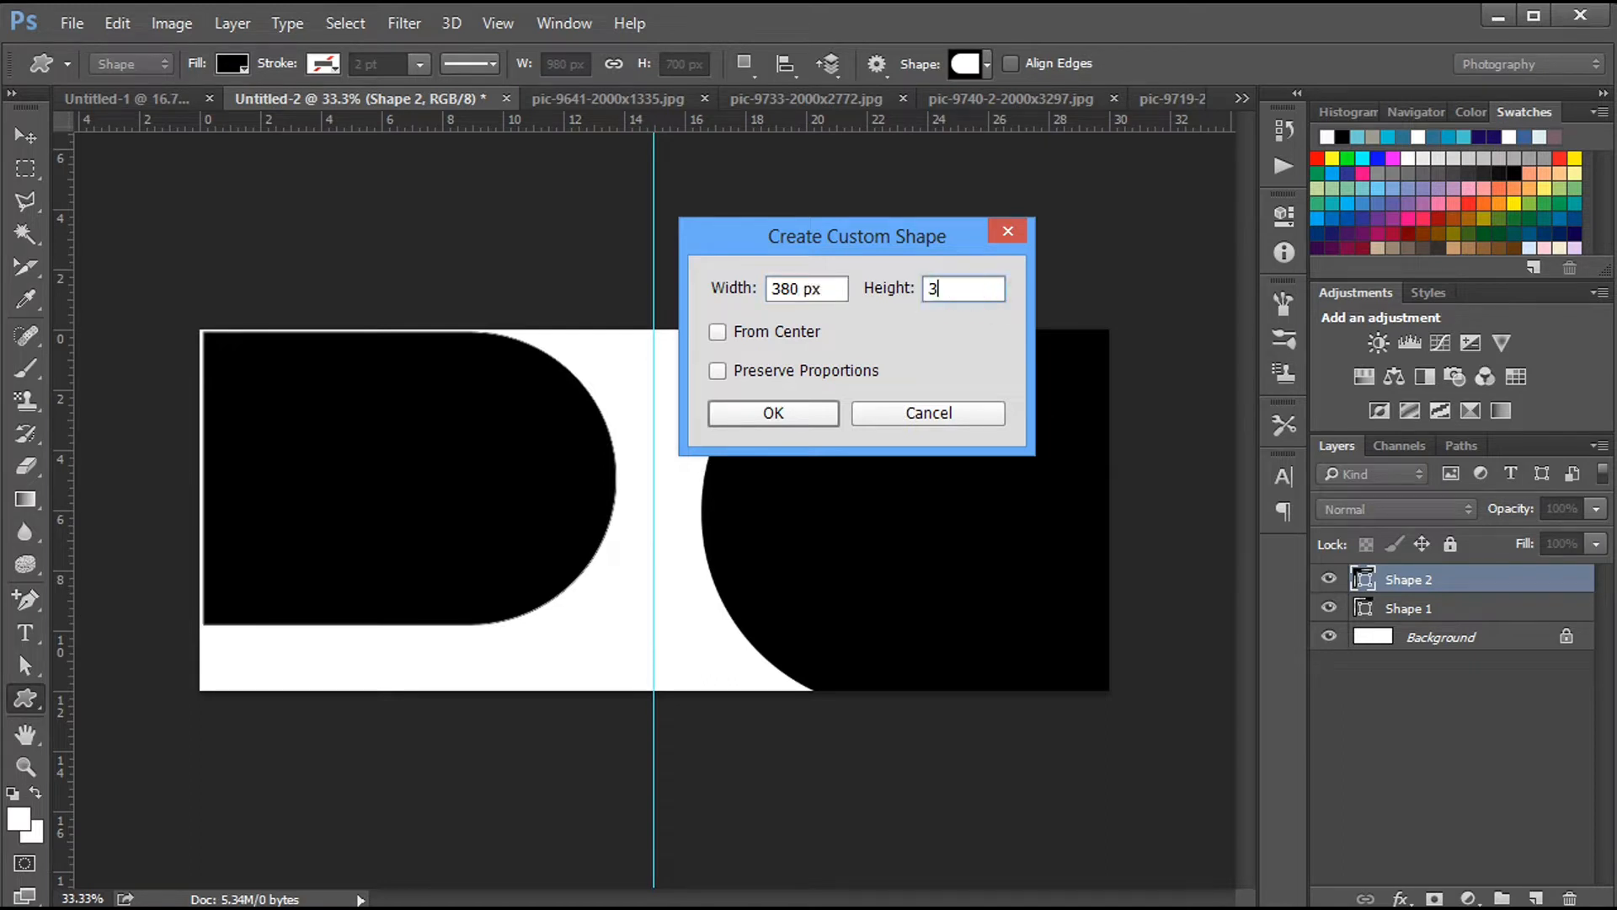
{"action": "key", "text": "Return"}
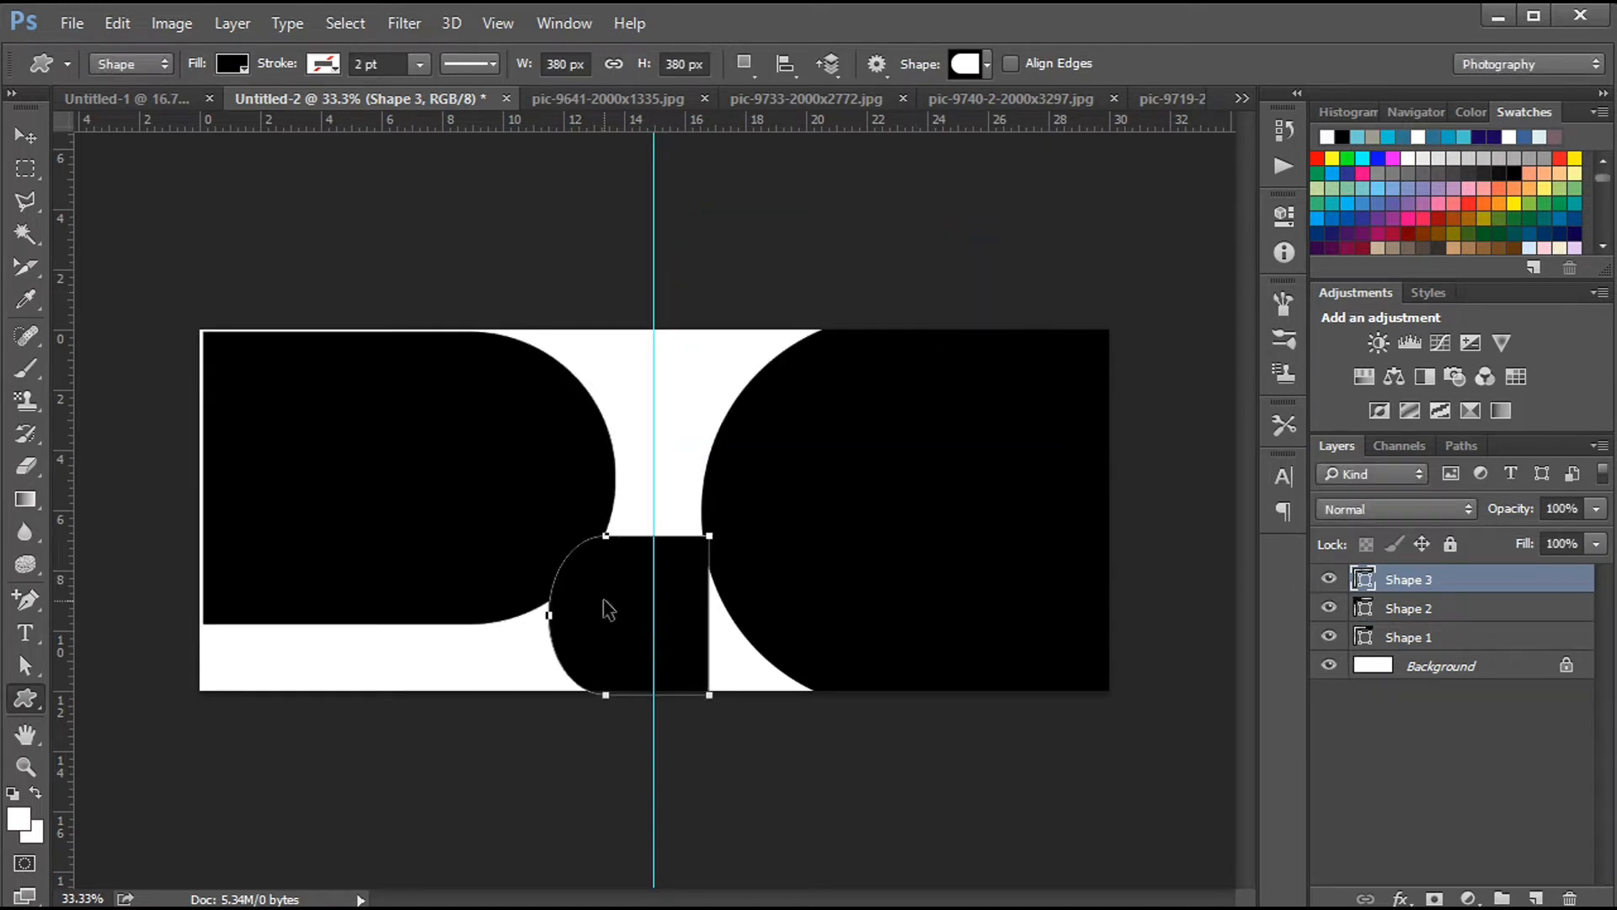
Step: Rotate the new shape upright into an arch and resize it to about 346 × 566 px over the left shape's lower right part
{"action": "right_click", "coordinate": [623, 569]}
{"action": "left_click", "coordinate": [660, 472]}
{"action": "left_click_drag", "start_coordinate": [596, 578], "coordinate": [492, 557]}
{"action": "left_click_drag", "start_coordinate": [520, 653], "coordinate": [520, 754]}
{"action": "left_click_drag", "start_coordinate": [534, 548], "coordinate": [524, 537]}
{"action": "mouse_move", "coordinate": [590, 495]}
{"action": "left_mouse_down"}
{"action": "mouse_move", "coordinate": [576, 505]}
{"action": "mouse_move", "coordinate": [593, 473]}
{"action": "left_mouse_up"}
{"action": "left_click_drag", "start_coordinate": [447, 473], "coordinate": [450, 478]}
{"action": "left_click_drag", "start_coordinate": [523, 539], "coordinate": [523, 534]}
{"action": "key", "text": "Return"}
{"action": "key", "text": "Return"}
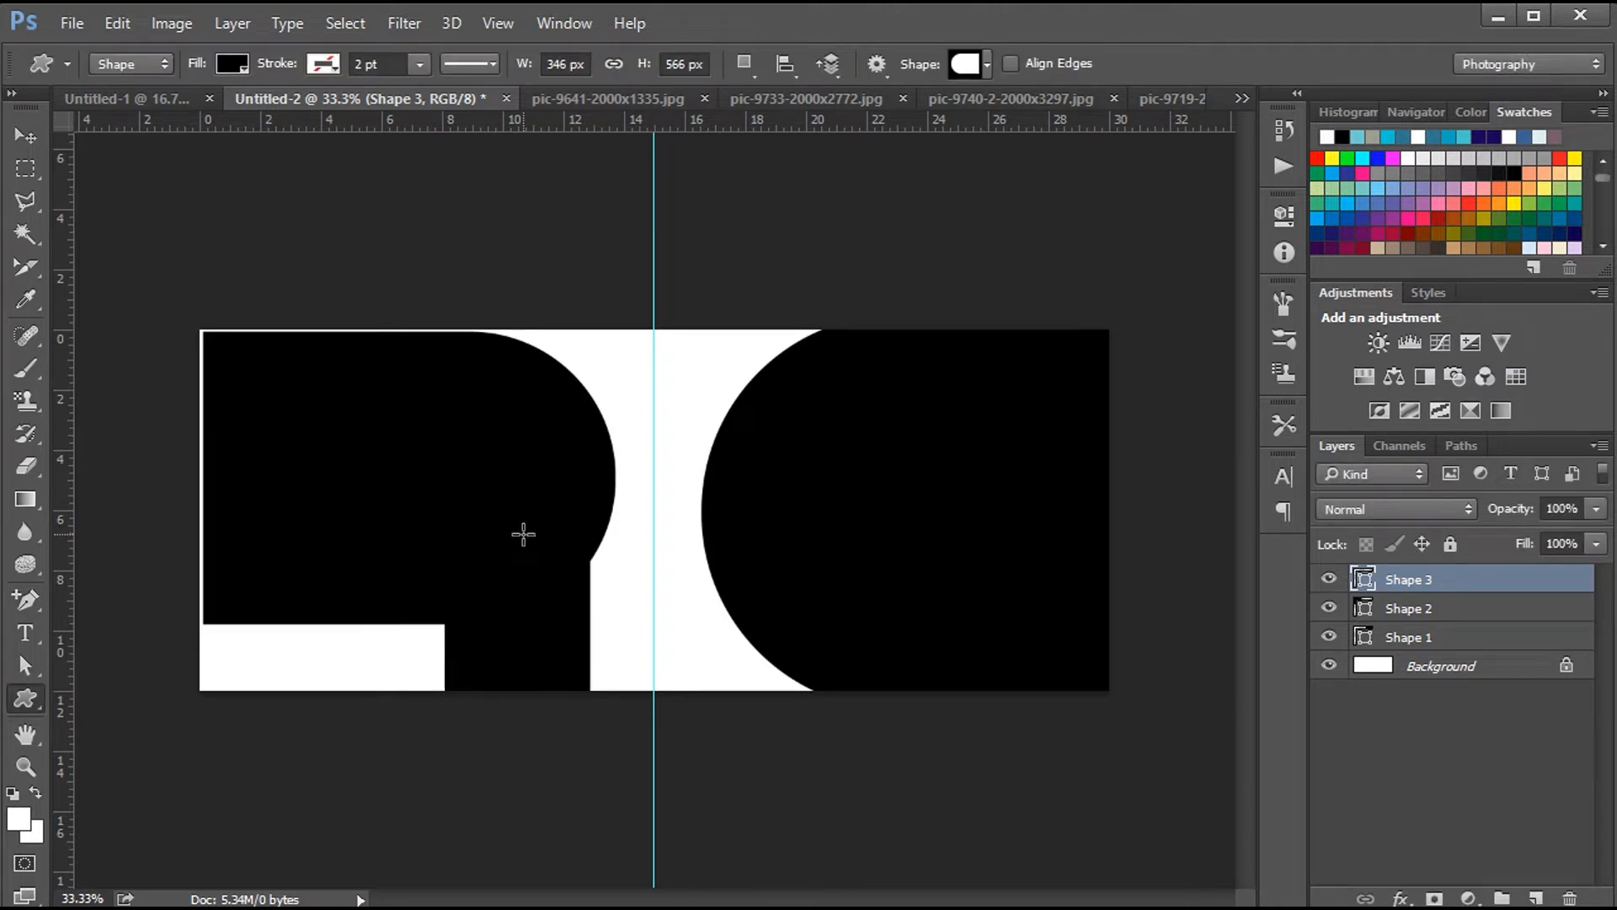
Step: Give the arch a solid white stroke 20 pt wide
{"action": "left_click", "coordinate": [323, 63]}
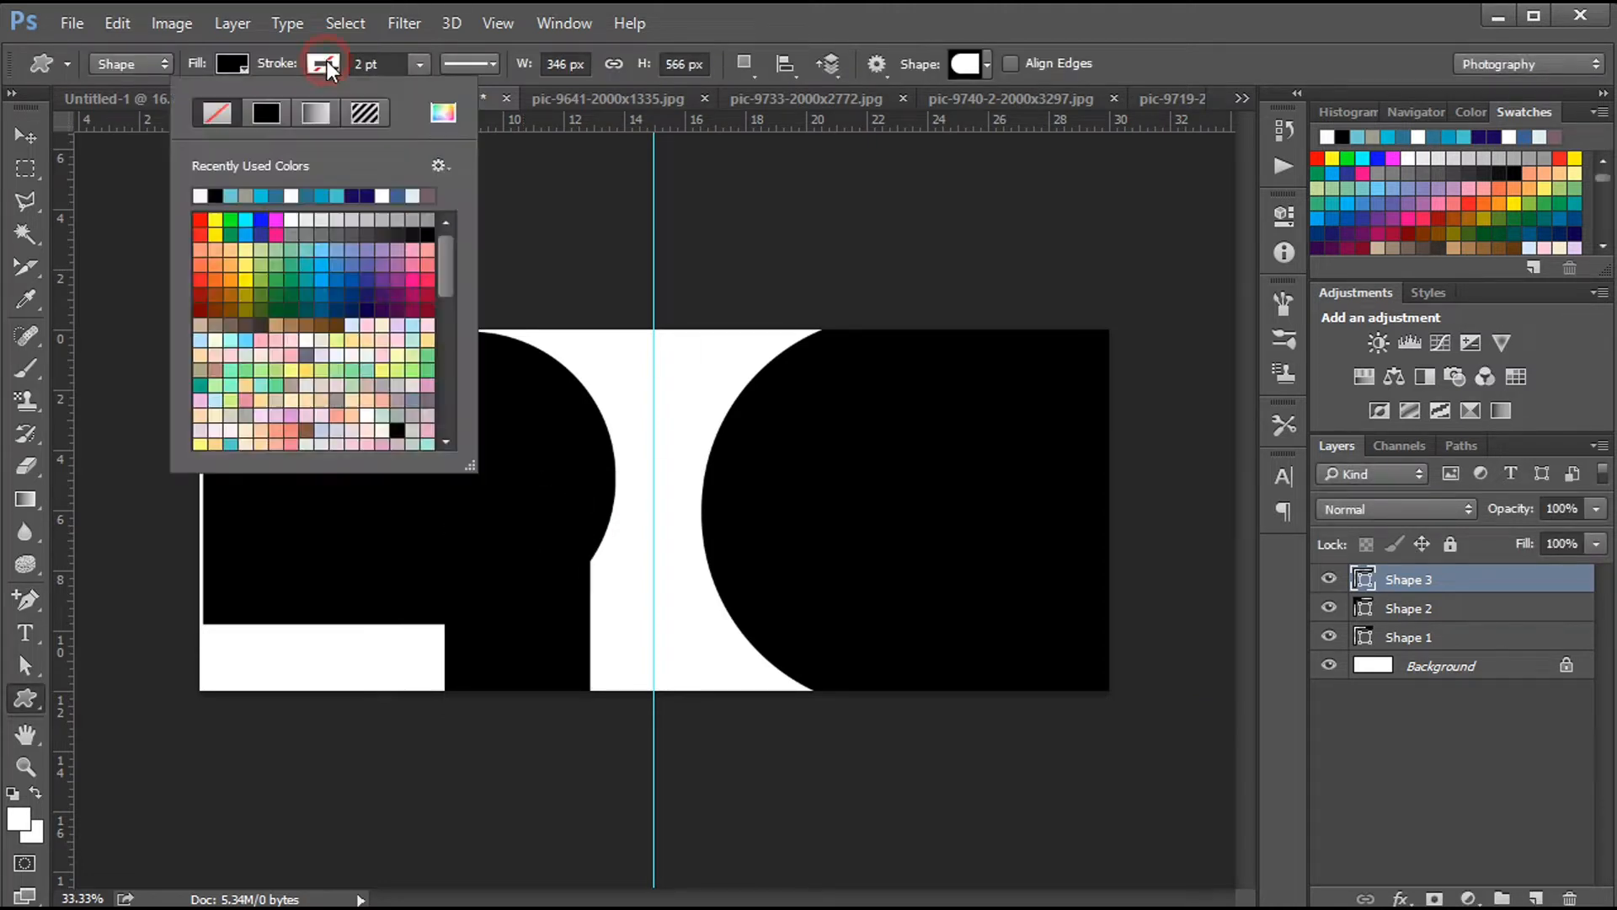
{"action": "left_click", "coordinate": [264, 112]}
{"action": "left_click", "coordinate": [351, 73]}
{"action": "type", "text": "15"}
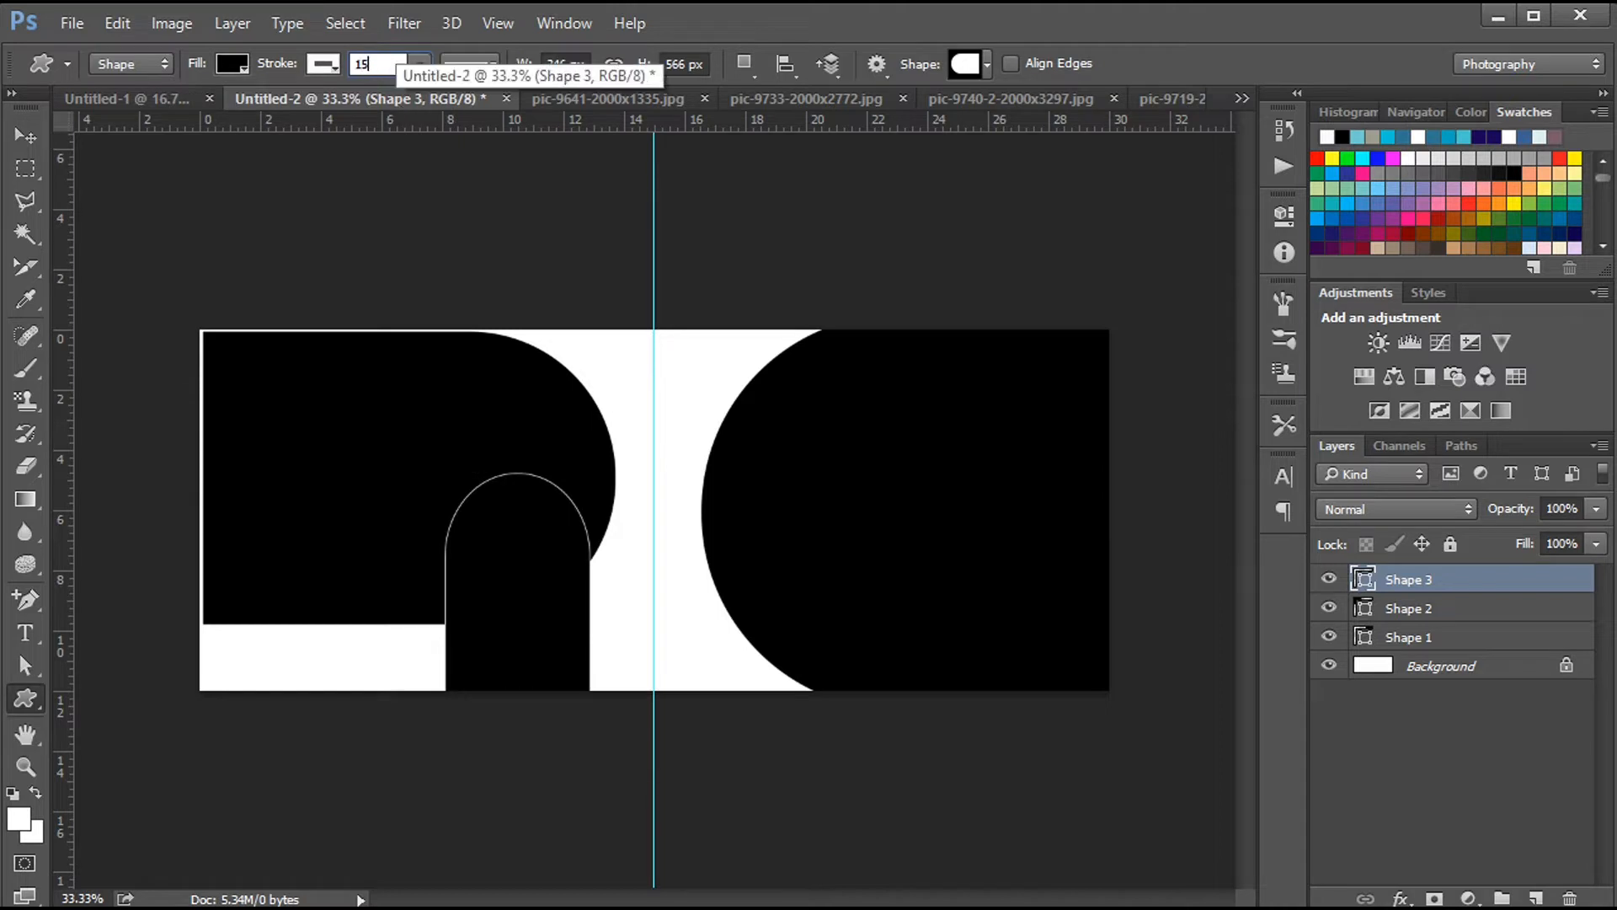
{"action": "key", "text": "Return"}
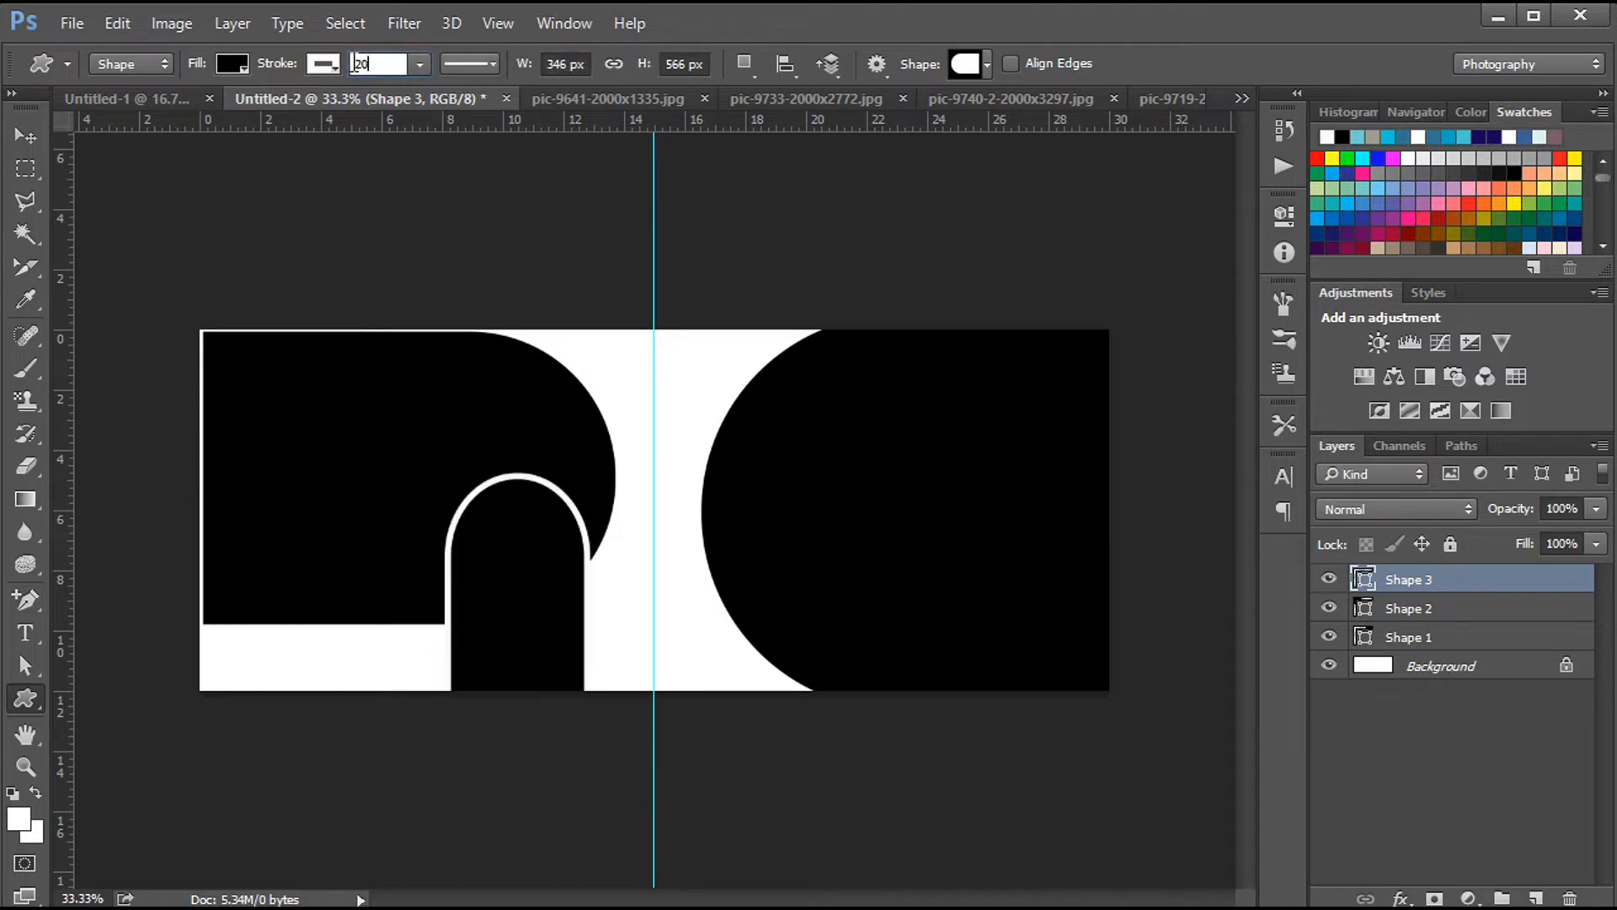
{"action": "key", "text": "Return"}
{"action": "key", "text": "v"}
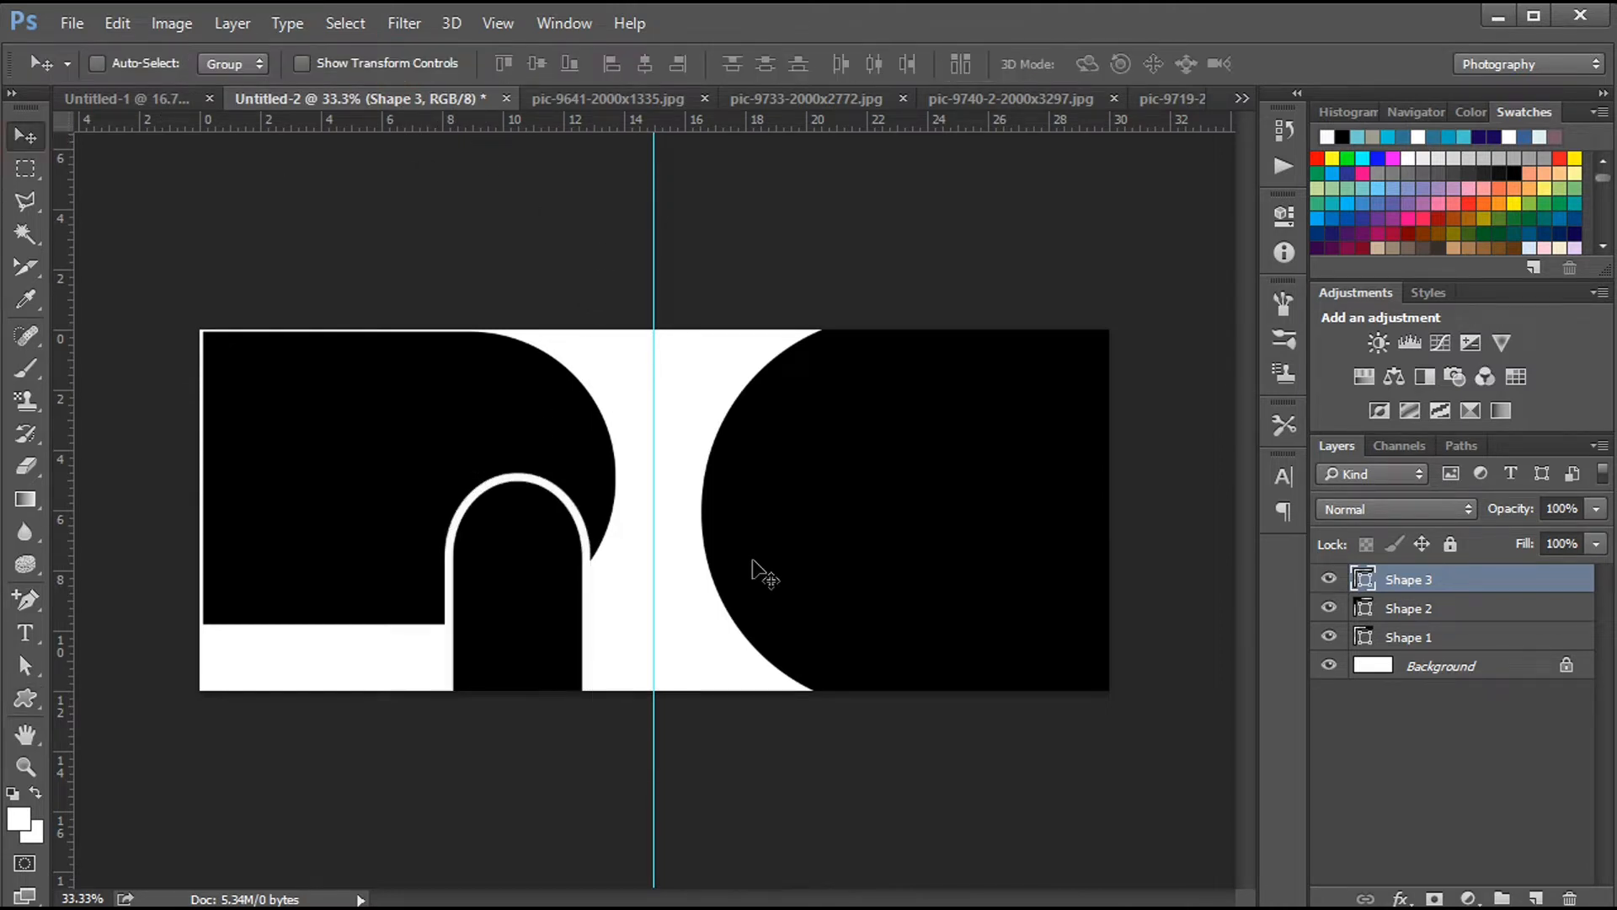
Step: Copy the photo pic-9641-2000x1335.jpg into the Untitled-2 layout and clip it to the left rounded shape
{"action": "key", "text": "ctrl+plus"}
{"action": "left_click_drag", "start_coordinate": [811, 899], "coordinate": [754, 898]}
{"action": "key", "text": "ctrl+minus"}
{"action": "key", "text": "ctrl+plus"}
{"action": "left_click", "coordinate": [610, 99]}
{"action": "key", "text": "ctrl+a"}
{"action": "left_click_drag", "start_coordinate": [801, 628], "coordinate": [246, 398]}
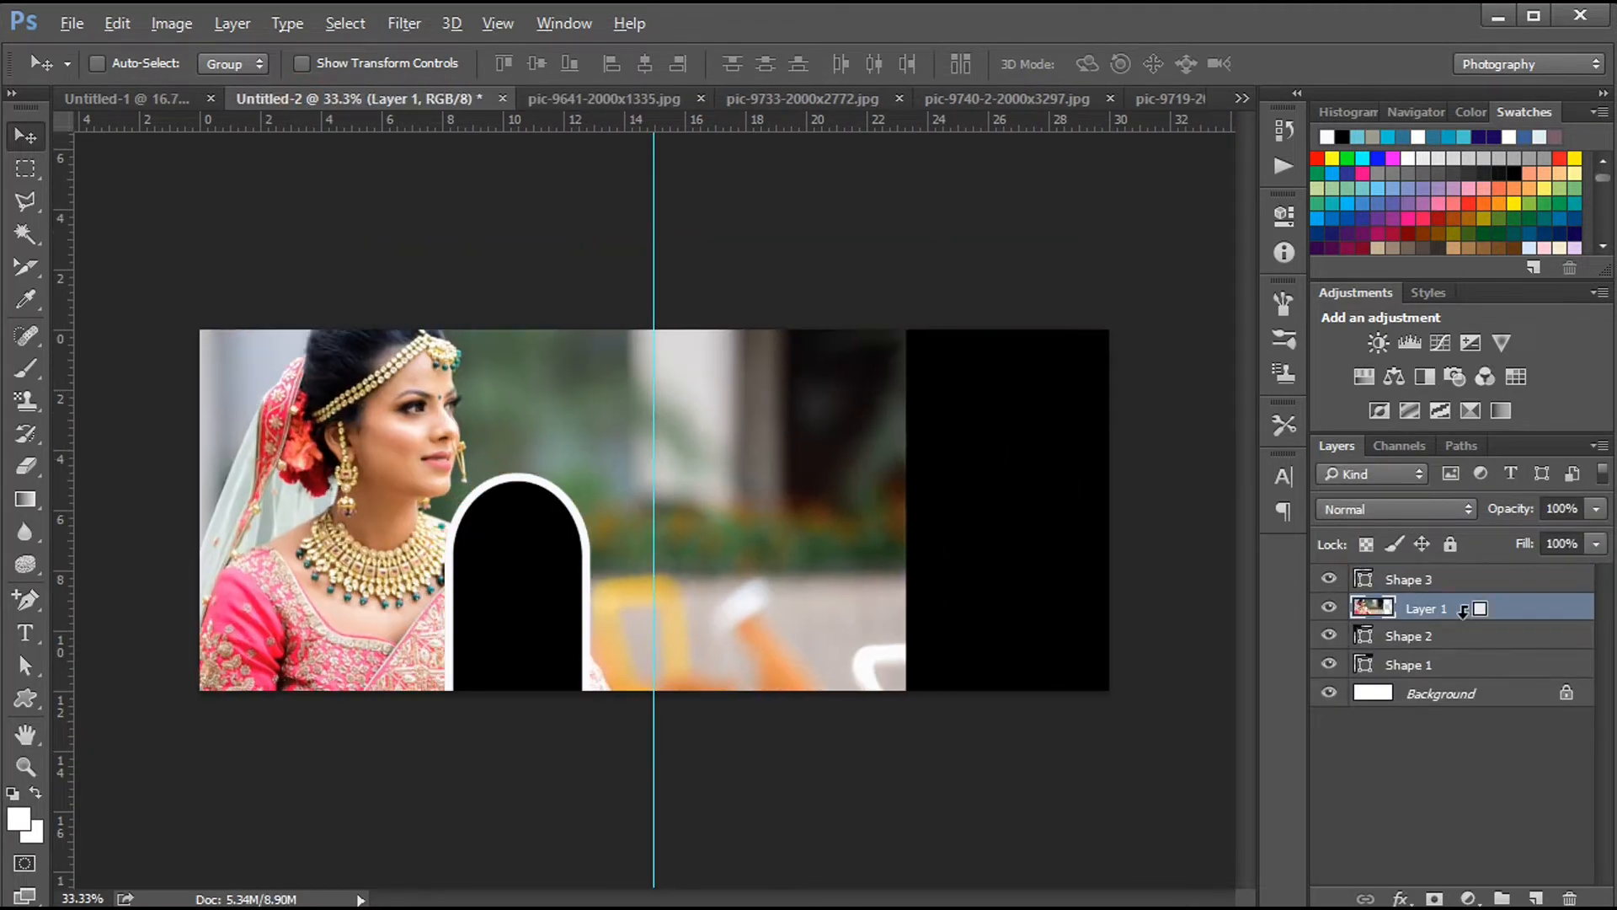
{"action": "key", "text": "ctrl+alt+g"}
Step: Scale the clipped bride photo to about 55% and position it within the left shape, then nudge the arch slightly right
{"action": "key", "text": "ctrl+t"}
{"action": "left_click_drag", "start_coordinate": [908, 254], "coordinate": [752, 333]}
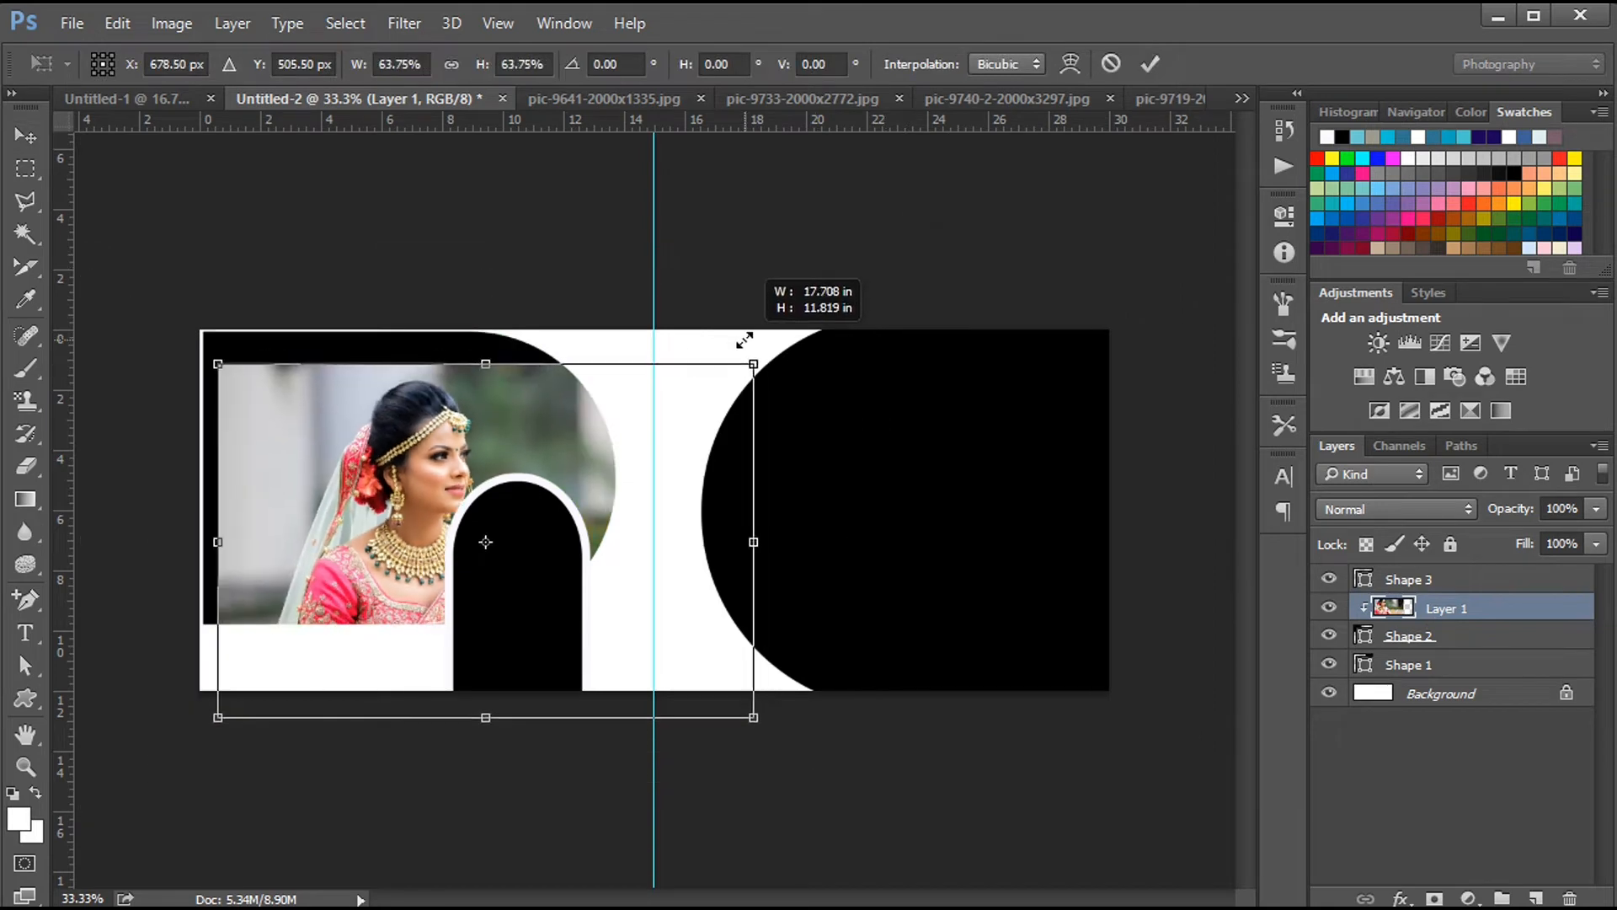
{"action": "left_click_drag", "start_coordinate": [364, 415], "coordinate": [306, 390]}
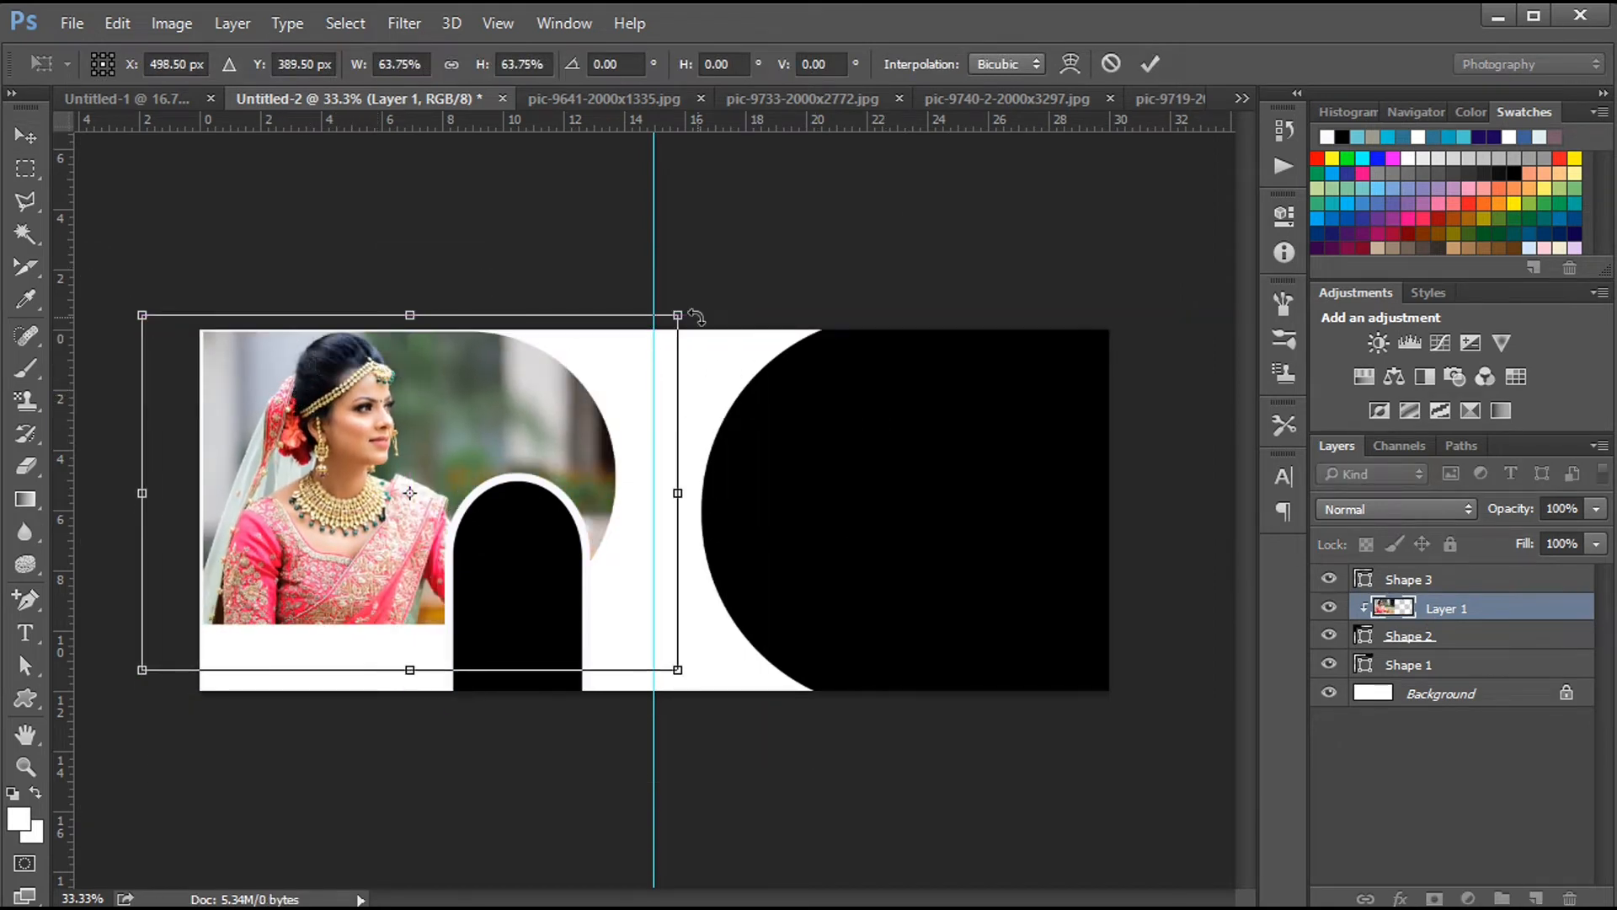
{"action": "left_click_drag", "start_coordinate": [677, 315], "coordinate": [641, 340]}
{"action": "left_click_drag", "start_coordinate": [361, 433], "coordinate": [352, 420]}
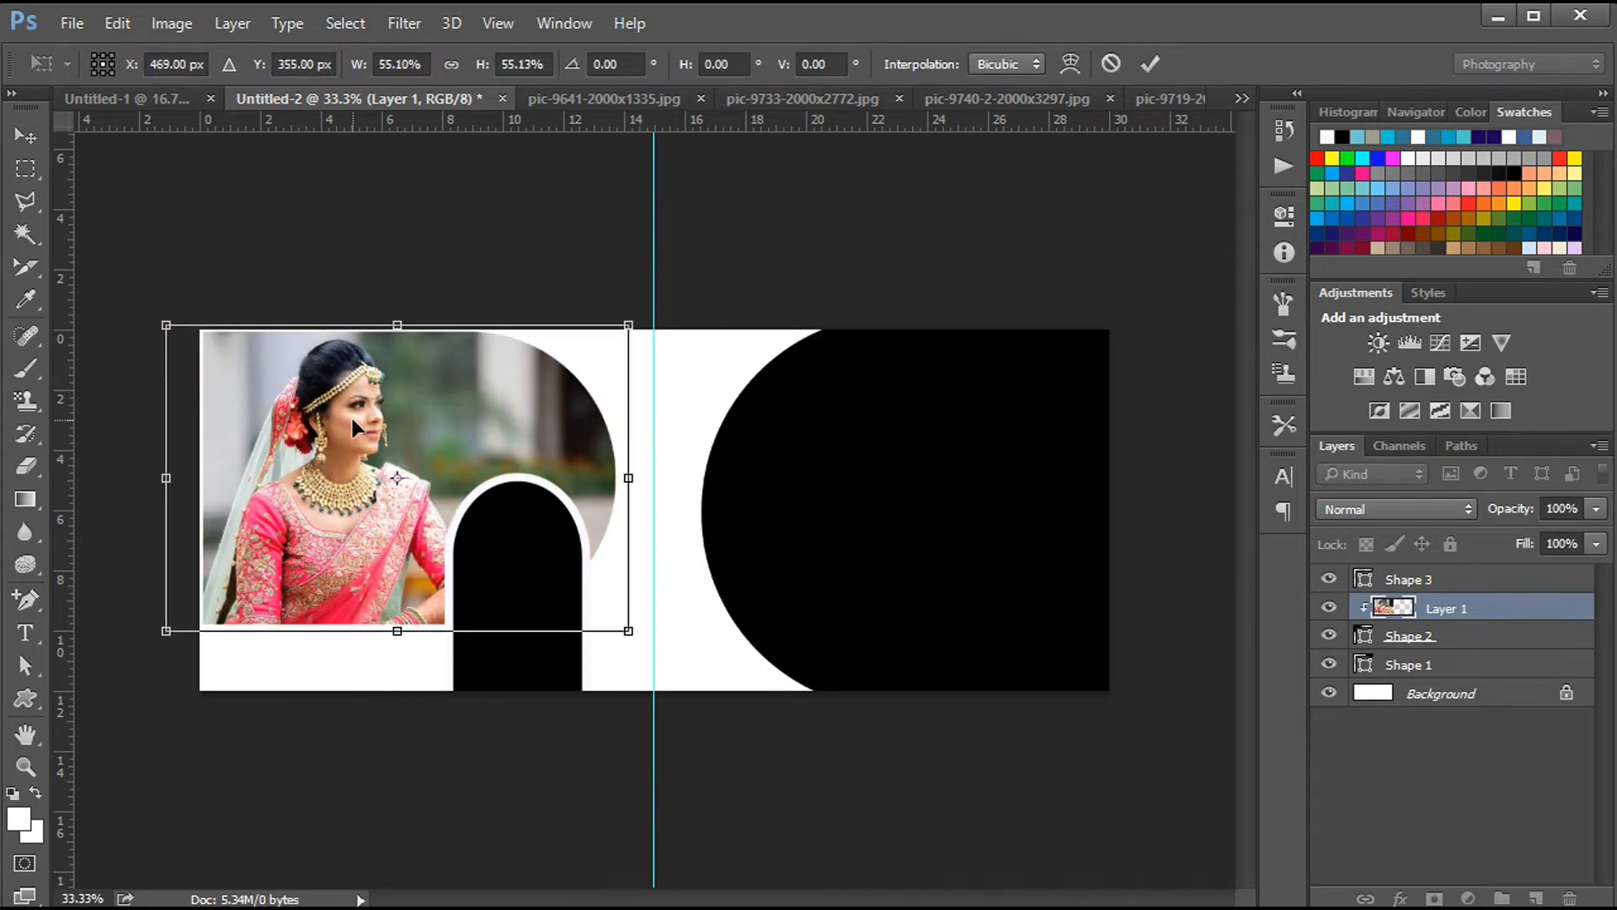
{"action": "key", "text": "Return"}
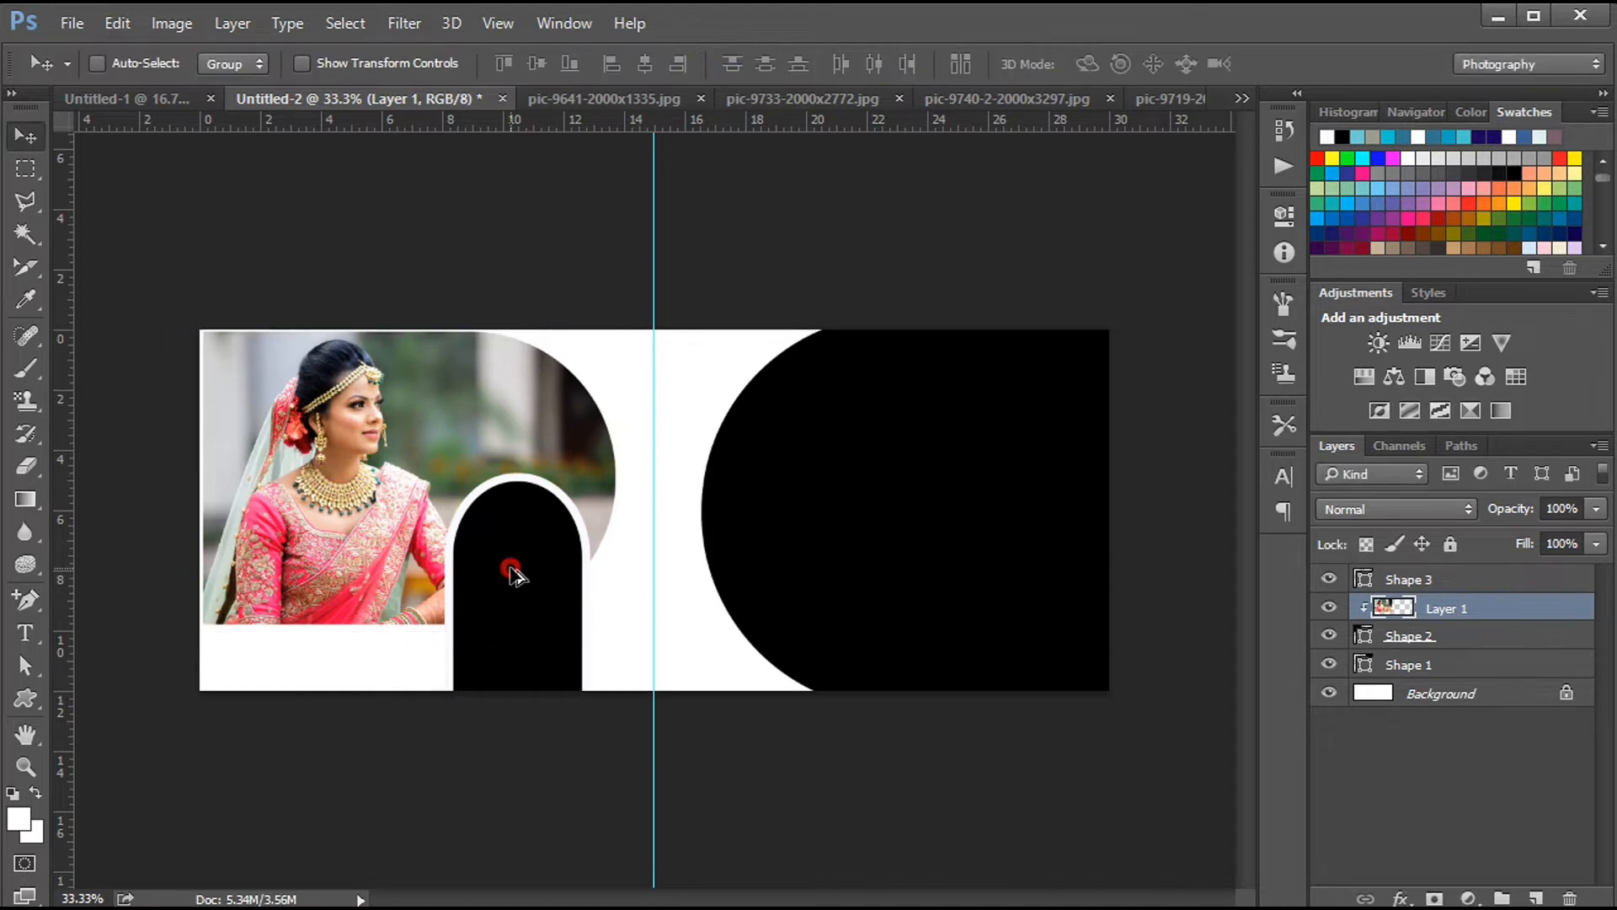
{"action": "left_click", "coordinate": [515, 563], "text": "ctrl"}
{"action": "key", "text": "shift+Right"}
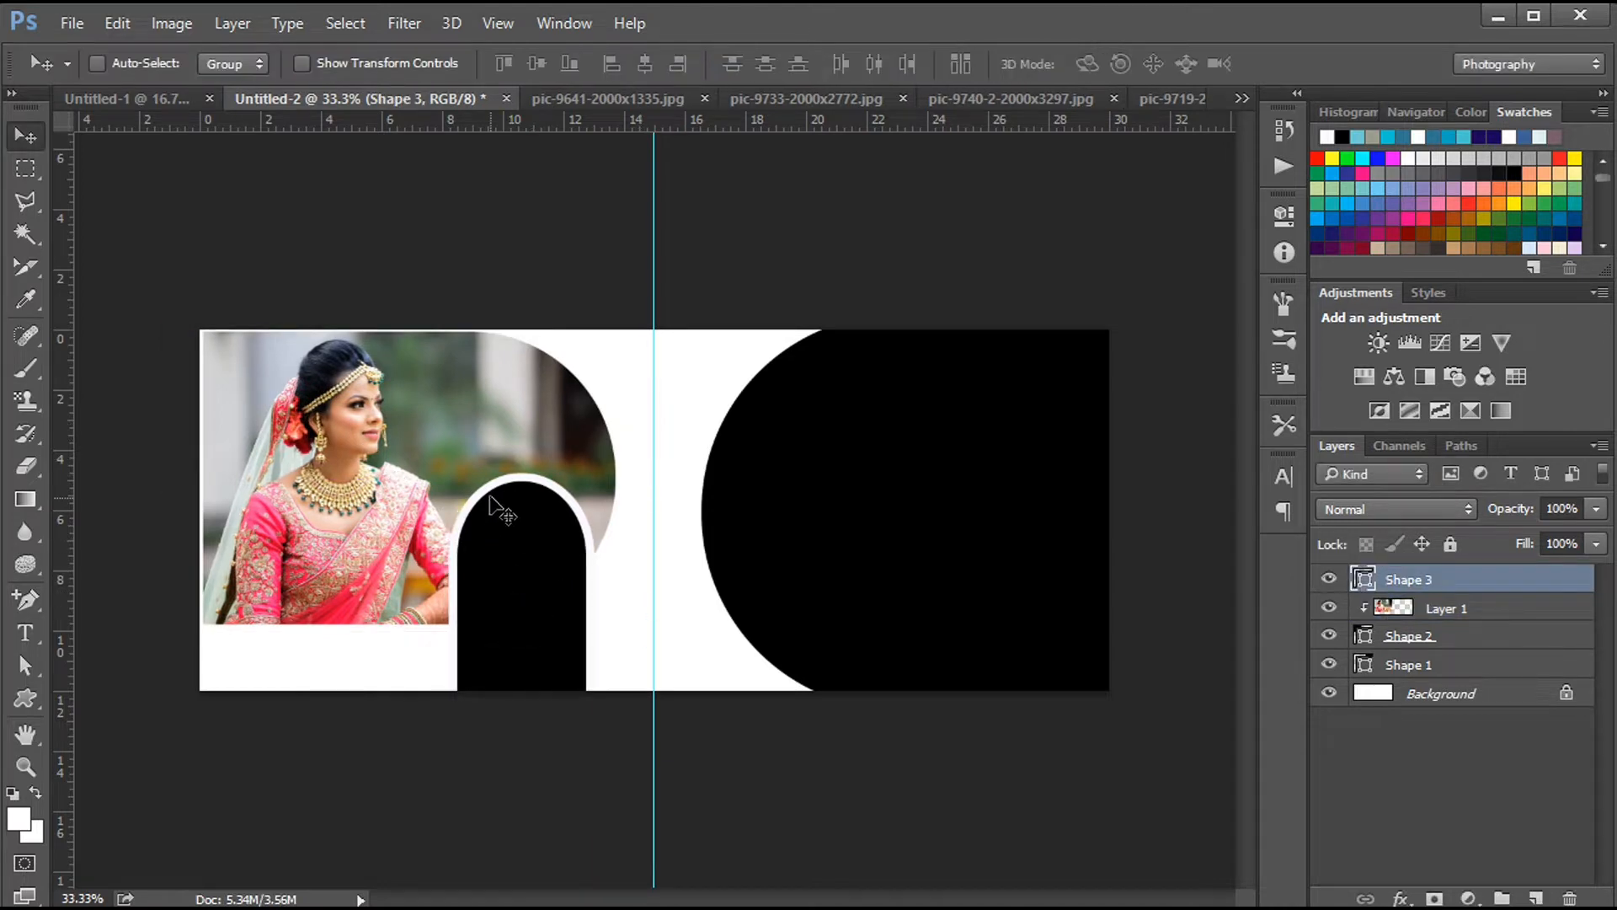
Step: Copy the photo pic-9733-2000x2772.jpg into the layout, clip it to the right shape and position the bride in its right half
{"action": "left_click", "coordinate": [817, 98]}
{"action": "key", "text": "ctrl+a"}
{"action": "left_click_drag", "start_coordinate": [701, 501], "coordinate": [994, 293]}
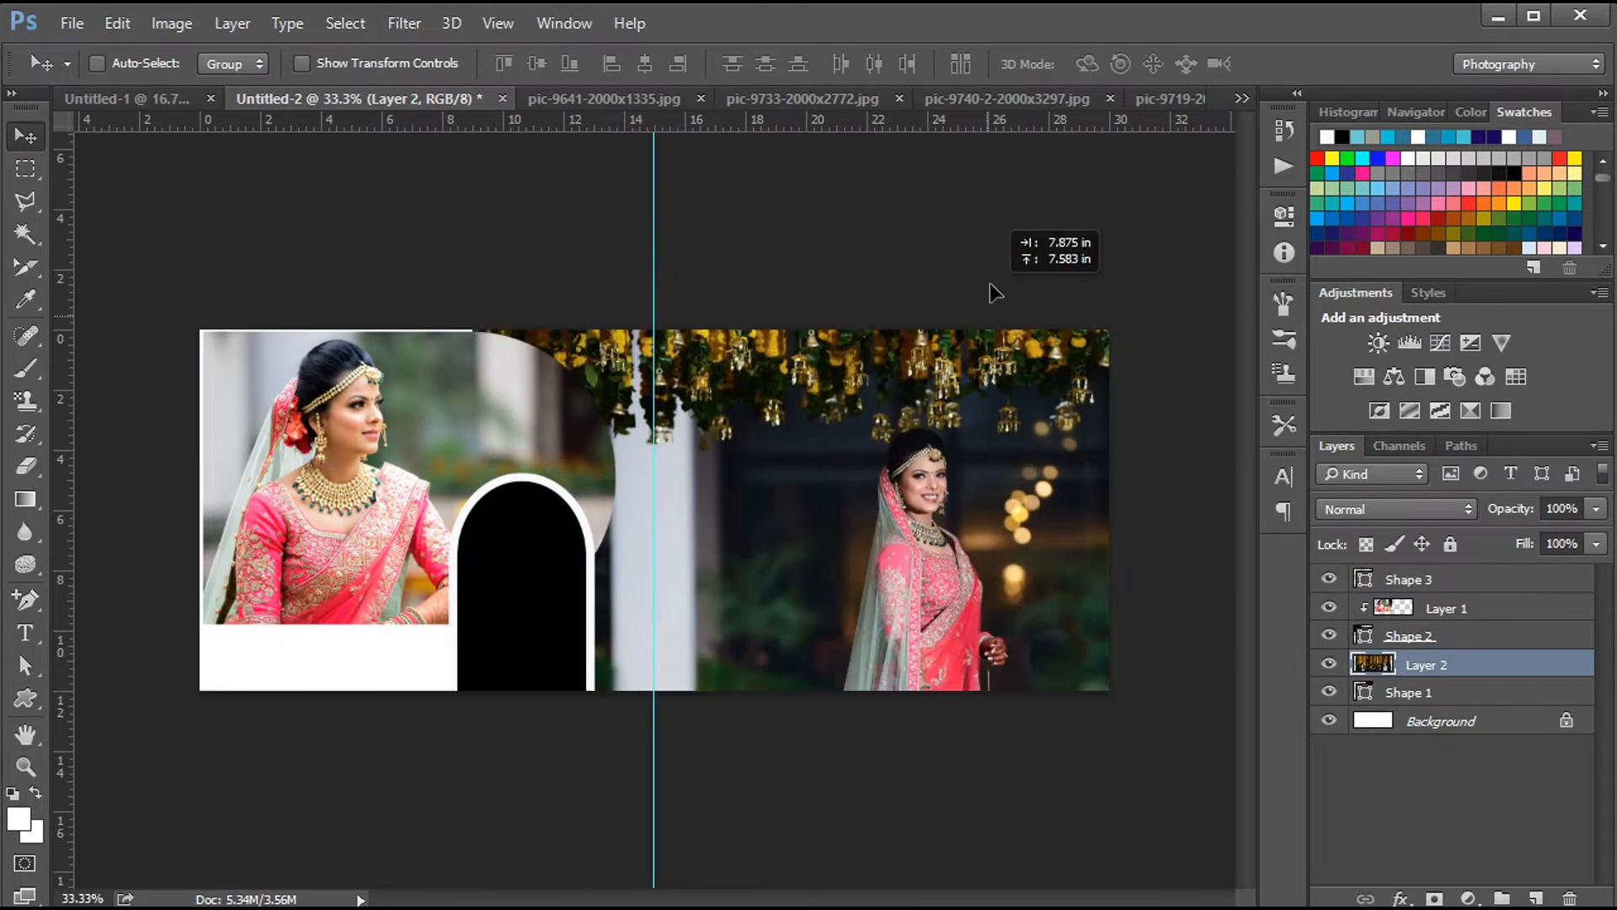
{"action": "key", "text": "ctrl+alt+g"}
{"action": "left_click_drag", "start_coordinate": [911, 511], "coordinate": [941, 527]}
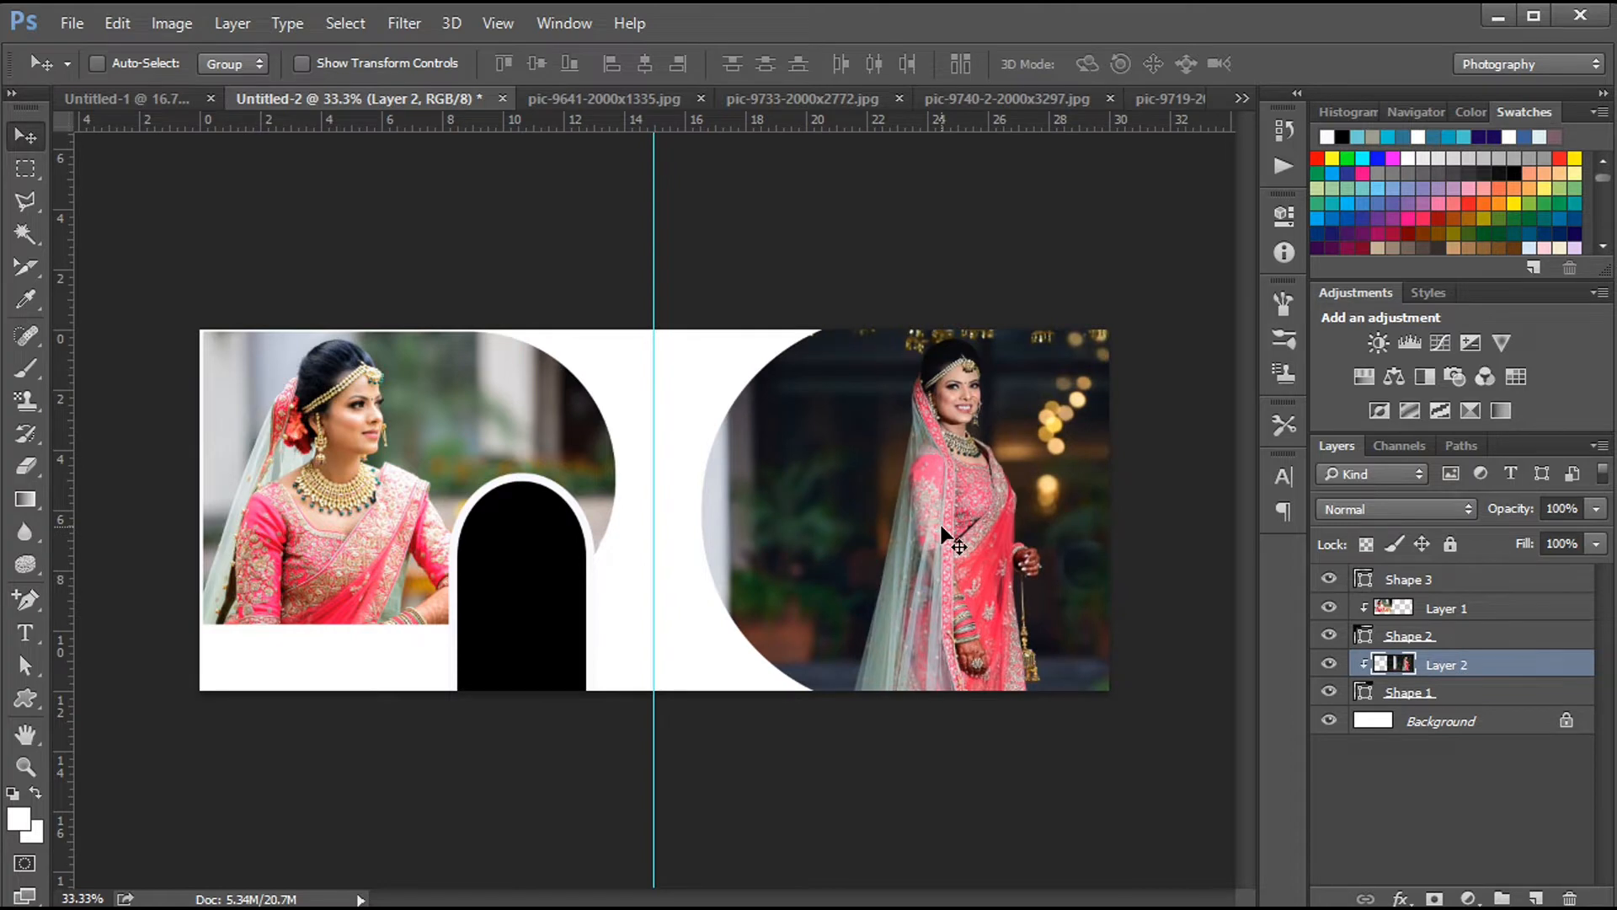
Step: Copy the photo pic-9740-2-2000x3297.jpg into the layout over the arch and clip it to the arch shape
{"action": "left_click", "coordinate": [1010, 99]}
{"action": "left_click_drag", "start_coordinate": [960, 371], "coordinate": [524, 576]}
{"action": "left_click_drag", "start_coordinate": [731, 675], "coordinate": [664, 608]}
{"action": "left_click", "coordinate": [1459, 593], "text": "alt"}
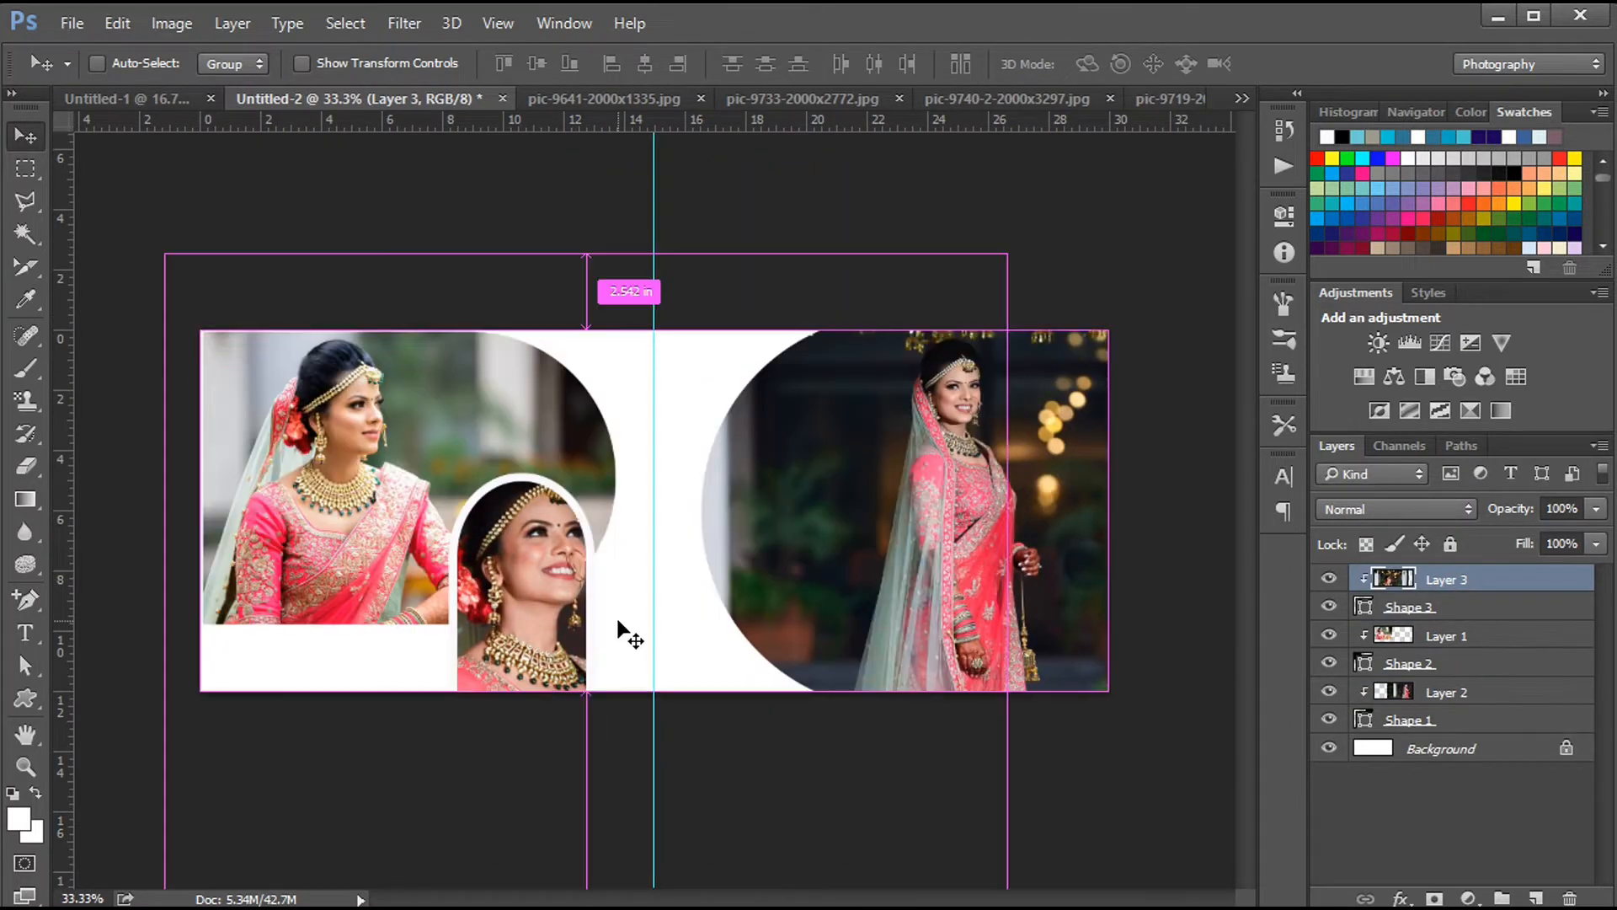
Step: Scale the arch's clipped photo down to about 20% so the bride's figure fits inside the arch
{"action": "key", "text": "ctrl+t"}
{"action": "left_click_drag", "start_coordinate": [1004, 255], "coordinate": [654, 459]}
{"action": "left_click_drag", "start_coordinate": [500, 624], "coordinate": [470, 448]}
{"action": "left_click_drag", "start_coordinate": [804, 370], "coordinate": [652, 591]}
{"action": "left_click_drag", "start_coordinate": [545, 651], "coordinate": [511, 511]}
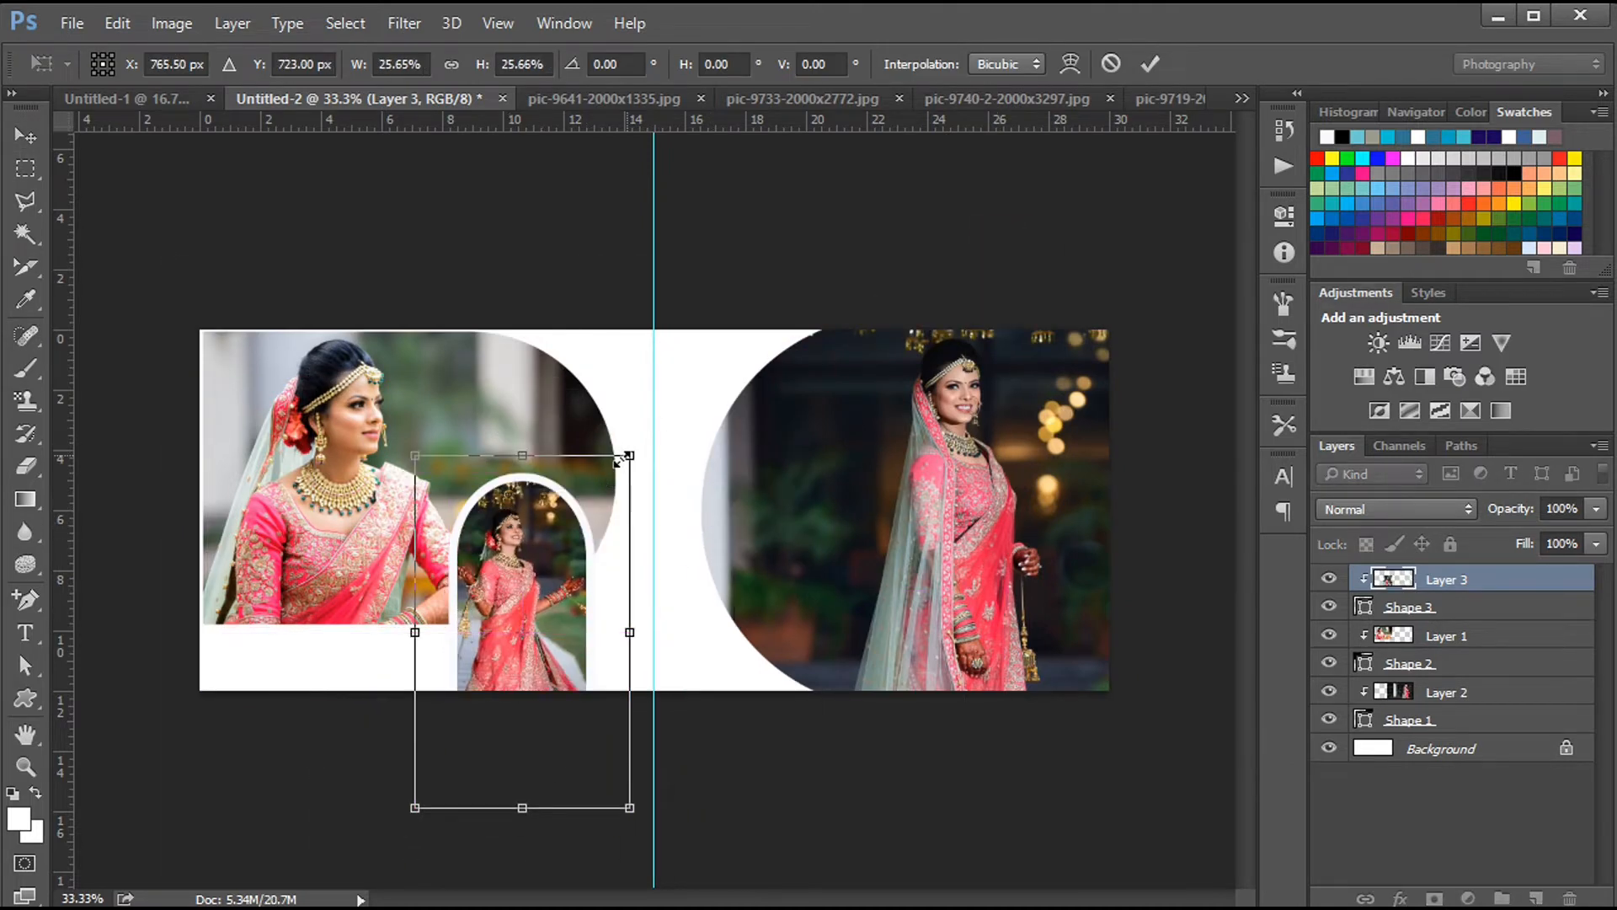
{"action": "left_click_drag", "start_coordinate": [629, 456], "coordinate": [605, 497]}
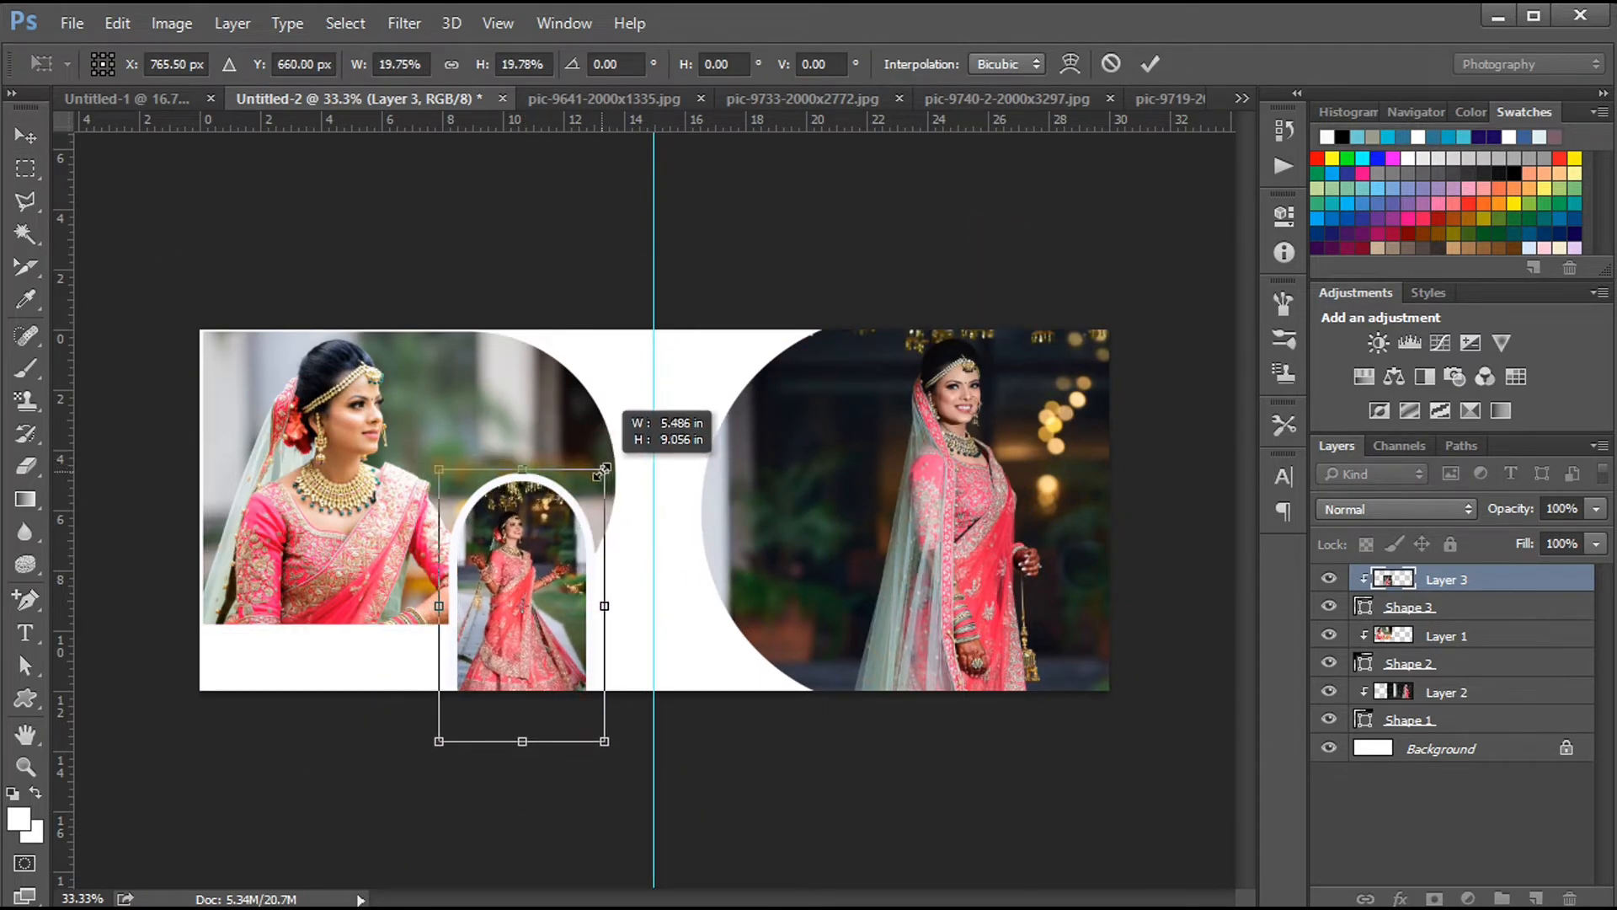
Step: Fine-tune the scaled photo's position so the bride is framed inside the arch, and apply the transformation
{"action": "left_click_drag", "start_coordinate": [504, 648], "coordinate": [504, 602]}
{"action": "key", "text": "Up"}
{"action": "key", "text": "Up"}
{"action": "key", "text": "Up"}
{"action": "key", "text": "Up"}
{"action": "key", "text": "Right"}
{"action": "key", "text": "Right"}
{"action": "key", "text": "Right"}
{"action": "key", "text": "Up"}
{"action": "key", "text": "Up"}
{"action": "key", "text": "Up"}
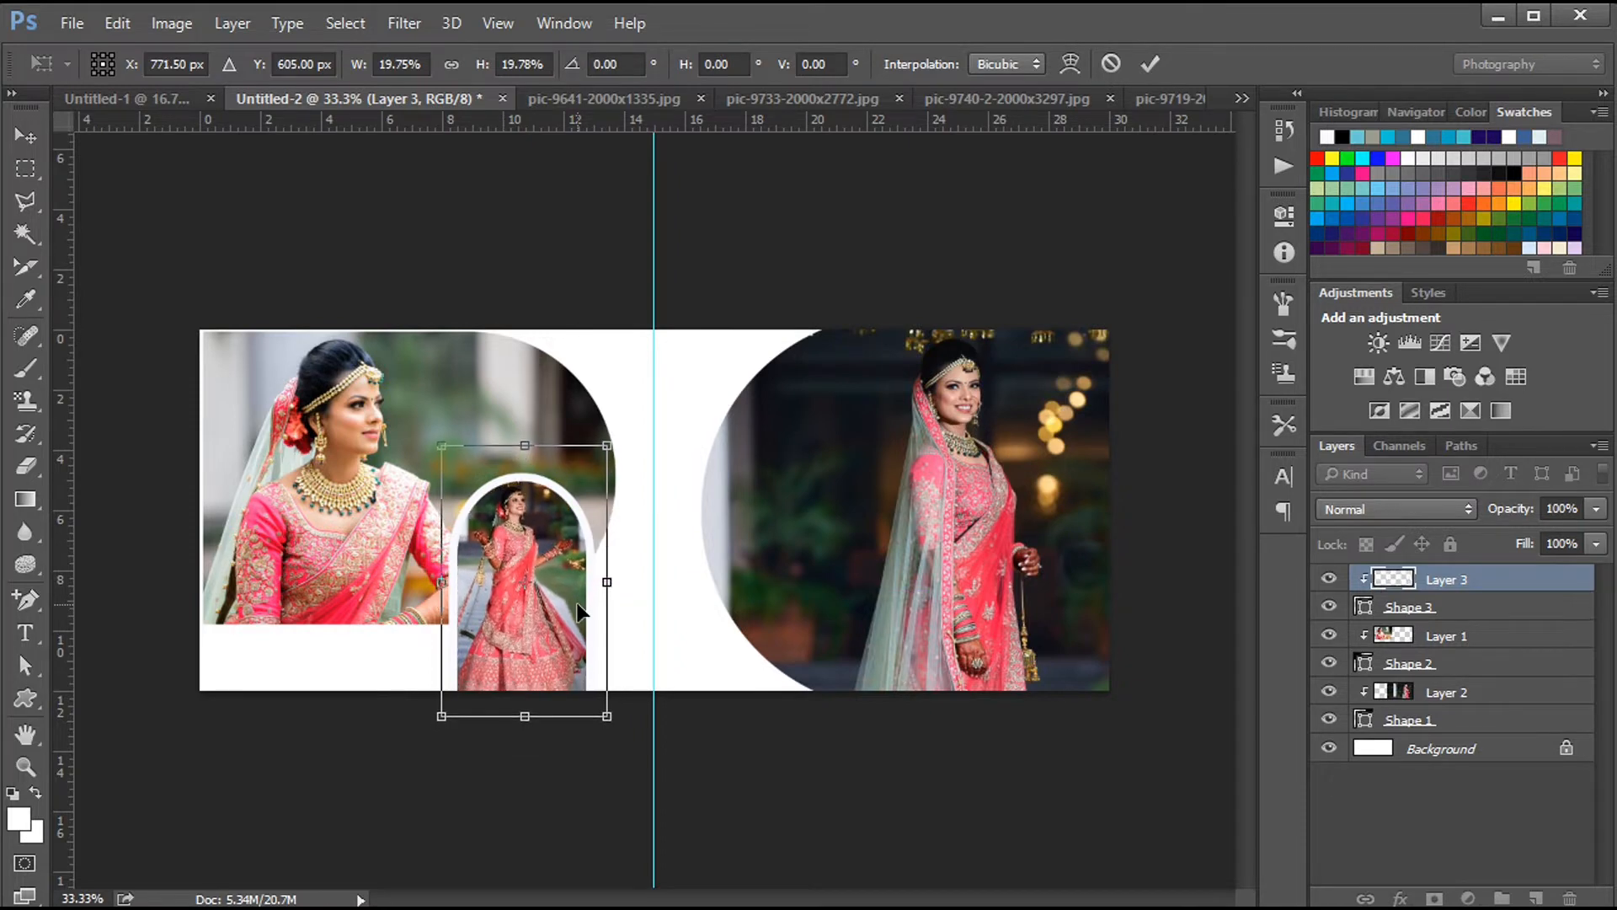
{"action": "key", "text": "Down"}
{"action": "key", "text": "Down"}
{"action": "key", "text": "Down"}
{"action": "key", "text": "Down"}
{"action": "key", "text": "Down"}
{"action": "key", "text": "Down"}
{"action": "key", "text": "Return"}
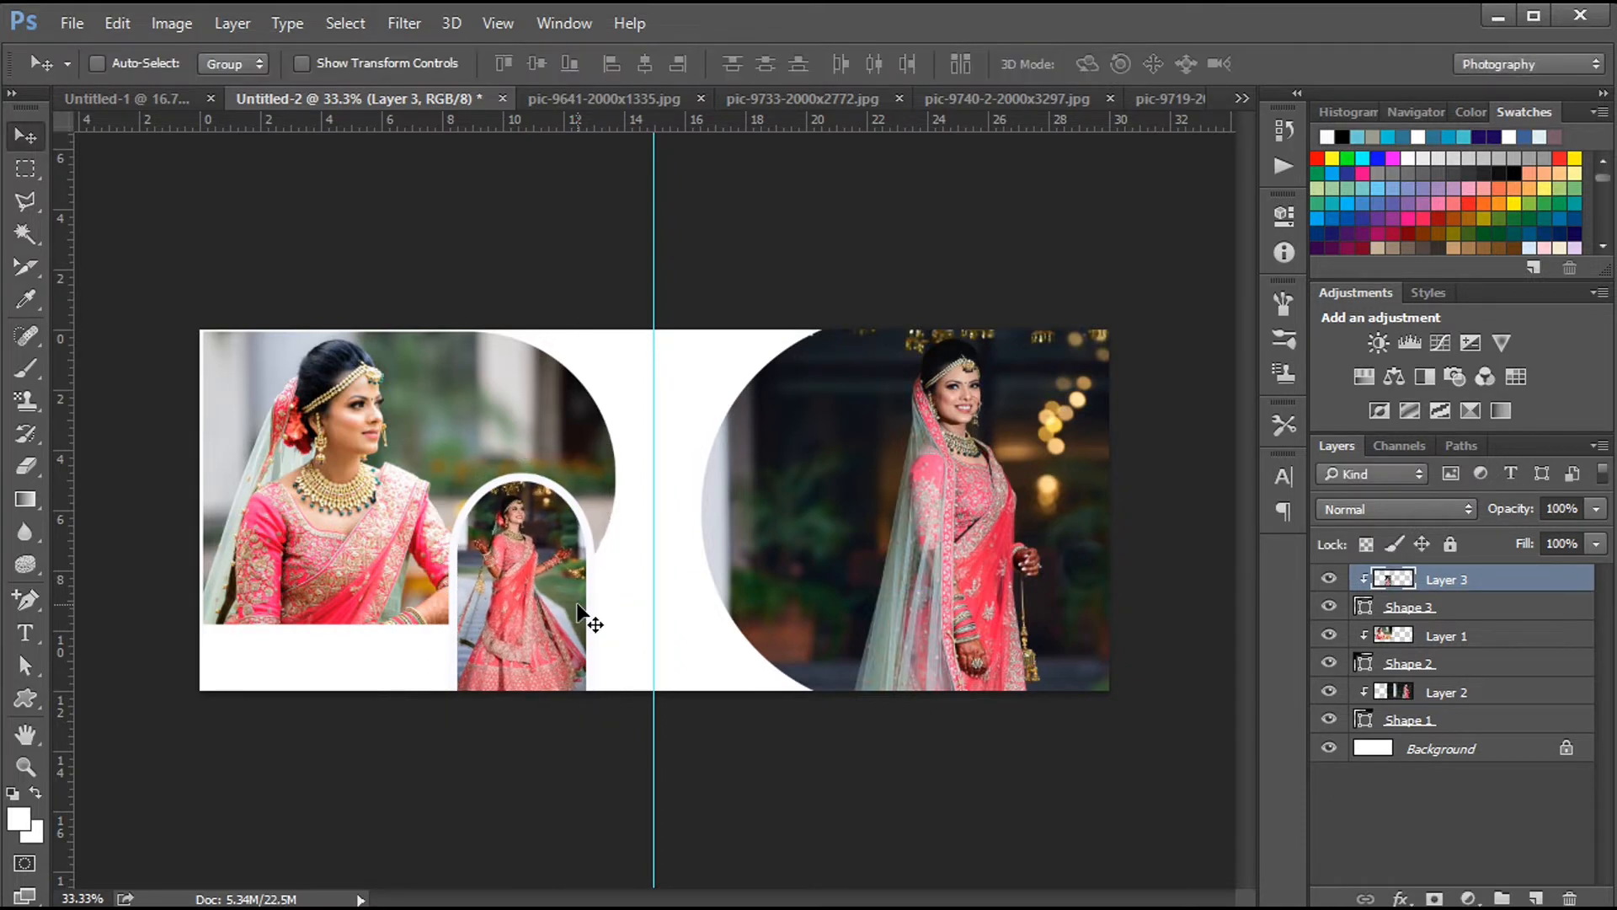
Step: Copy the framed "OUR WEDDING 2023" title from Untitled-1 onto the right shape's curved edge and lower it slightly
{"action": "key", "text": "ctrl+plus"}
{"action": "mouse_move", "coordinate": [781, 901]}
{"action": "left_mouse_down"}
{"action": "mouse_move", "coordinate": [741, 903]}
{"action": "mouse_move", "coordinate": [756, 905]}
{"action": "left_mouse_up"}
{"action": "key", "text": "ctrl+minus"}
{"action": "left_click", "coordinate": [151, 98]}
{"action": "left_click_drag", "start_coordinate": [649, 257], "coordinate": [725, 396]}
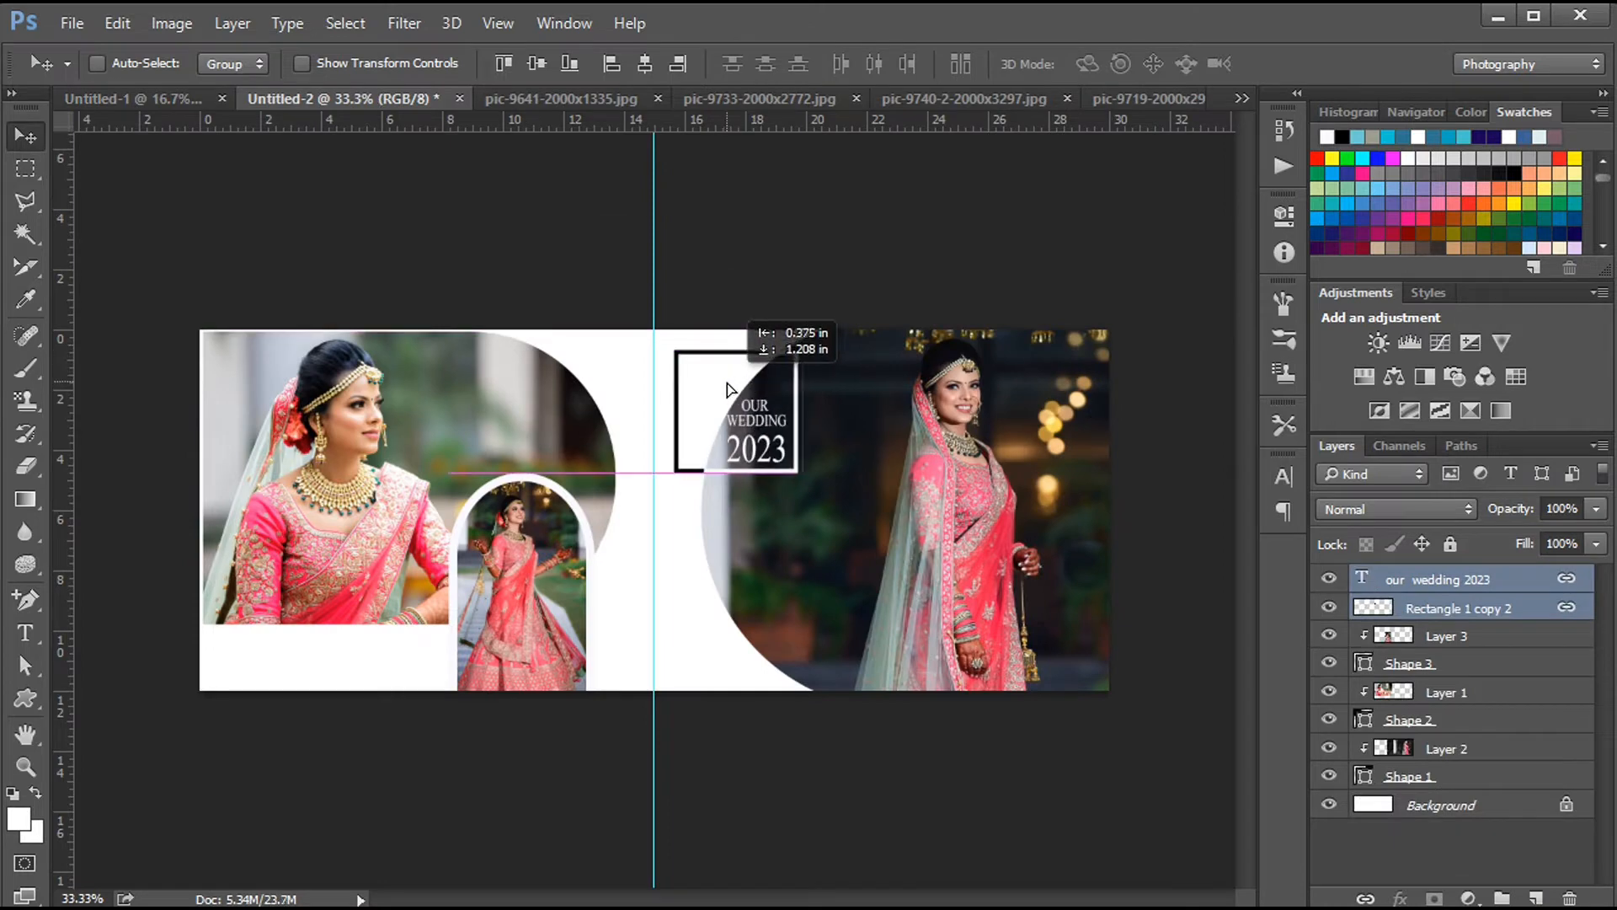
{"action": "key", "text": "shift+Down"}
{"action": "key", "text": "shift+Down"}
{"action": "key", "text": "shift+Down"}
{"action": "key", "text": "shift+Down"}
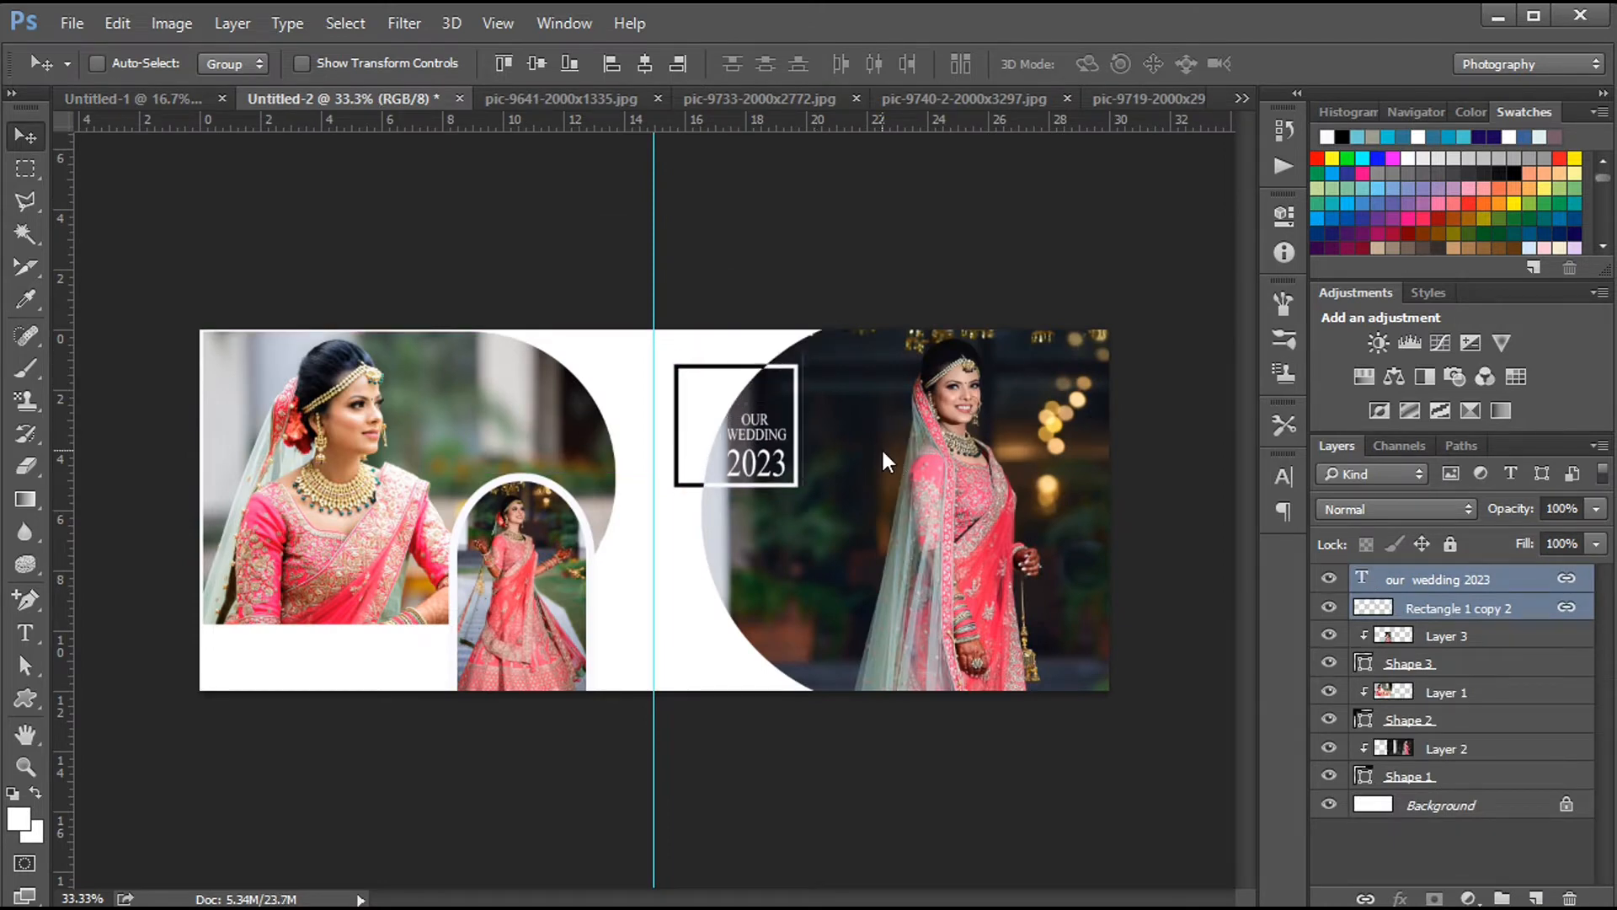
Step: Try placing the framed wedding title slightly farther left
{"action": "key", "text": "shift+Left"}
{"action": "key", "text": "shift+Left"}
{"action": "key", "text": "shift+Left"}
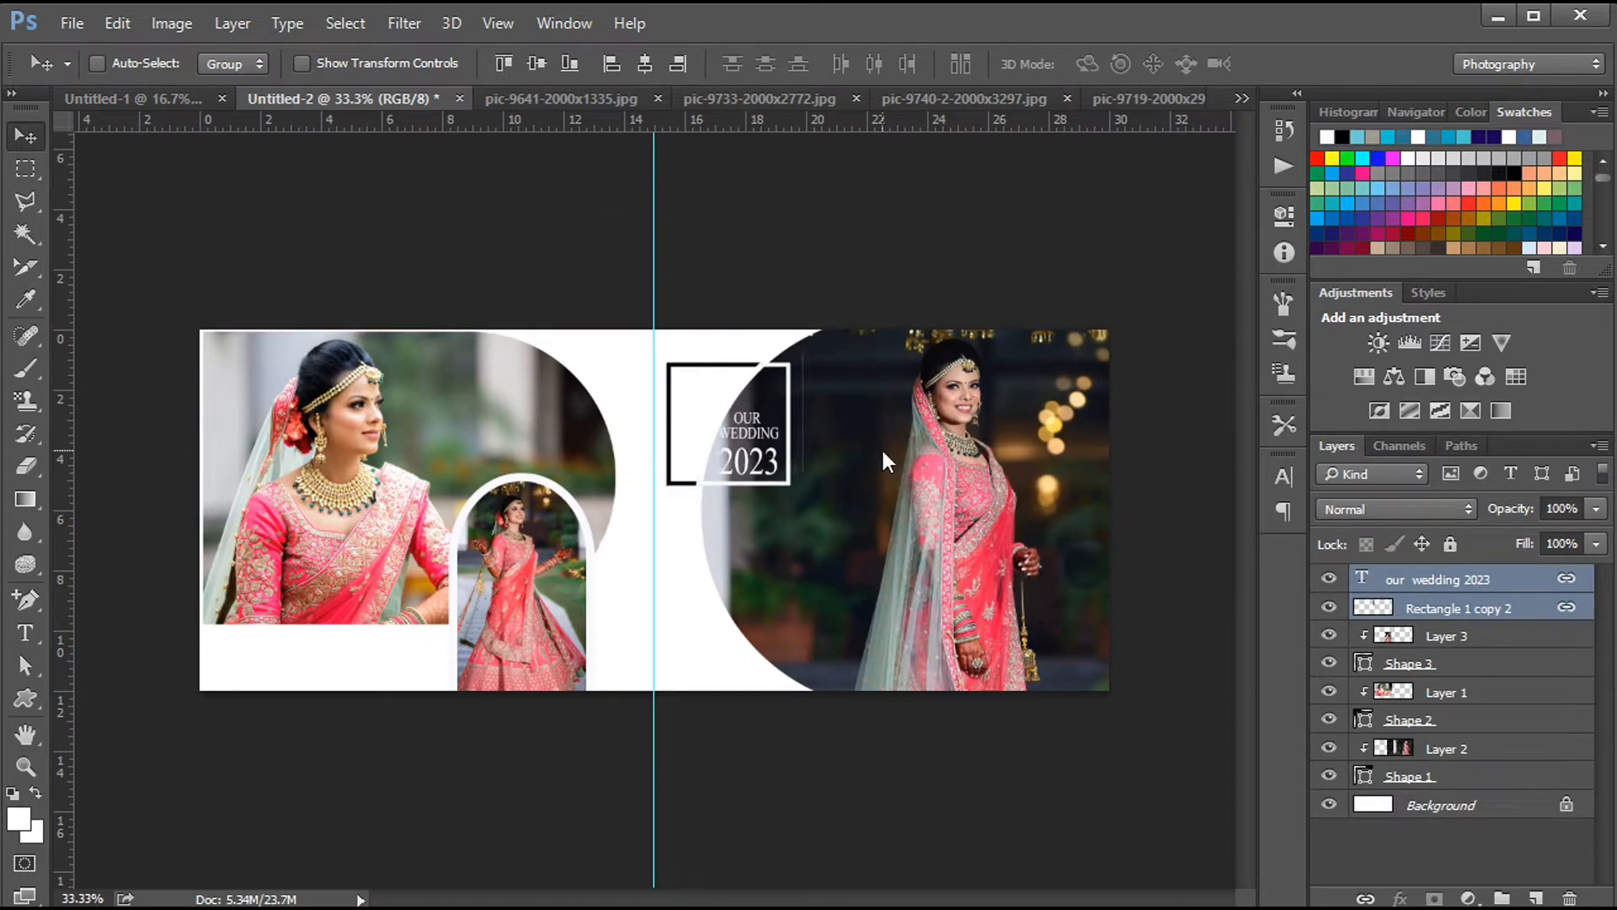
{"action": "key", "text": "shift+Right"}
{"action": "key", "text": "shift+Right"}
{"action": "key", "text": "shift+Right"}
{"action": "key", "text": "shift+Right"}
{"action": "key", "text": "shift+Left"}
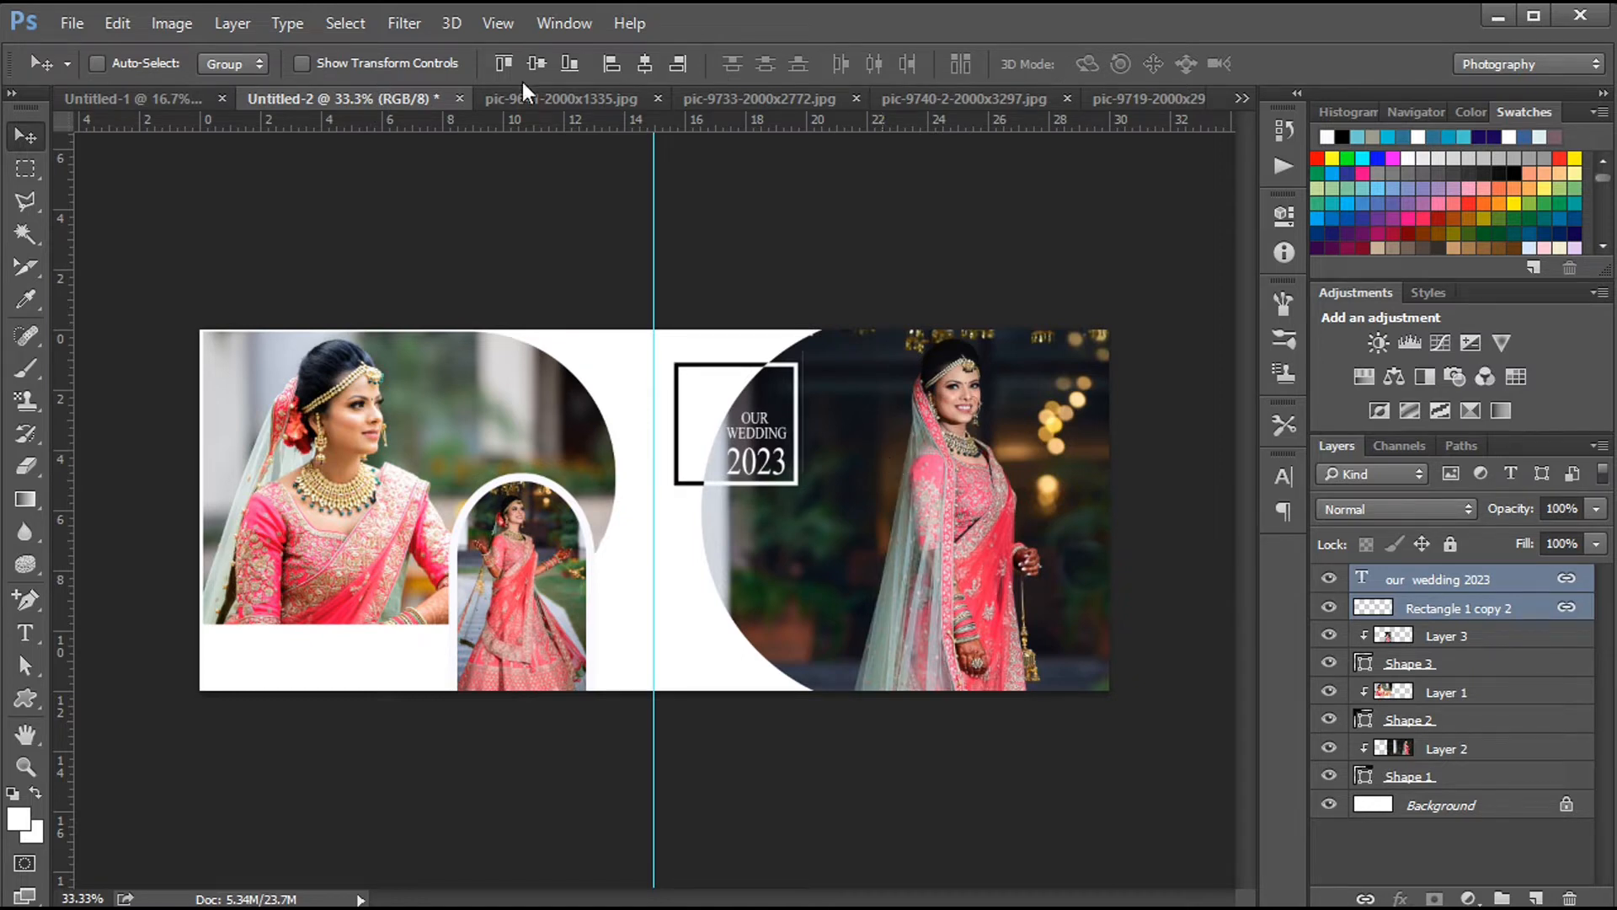
Step: Copy the vertical bride name label from Untitled-1 and place it just right of the framed wedding title
{"action": "left_click", "coordinate": [155, 93]}
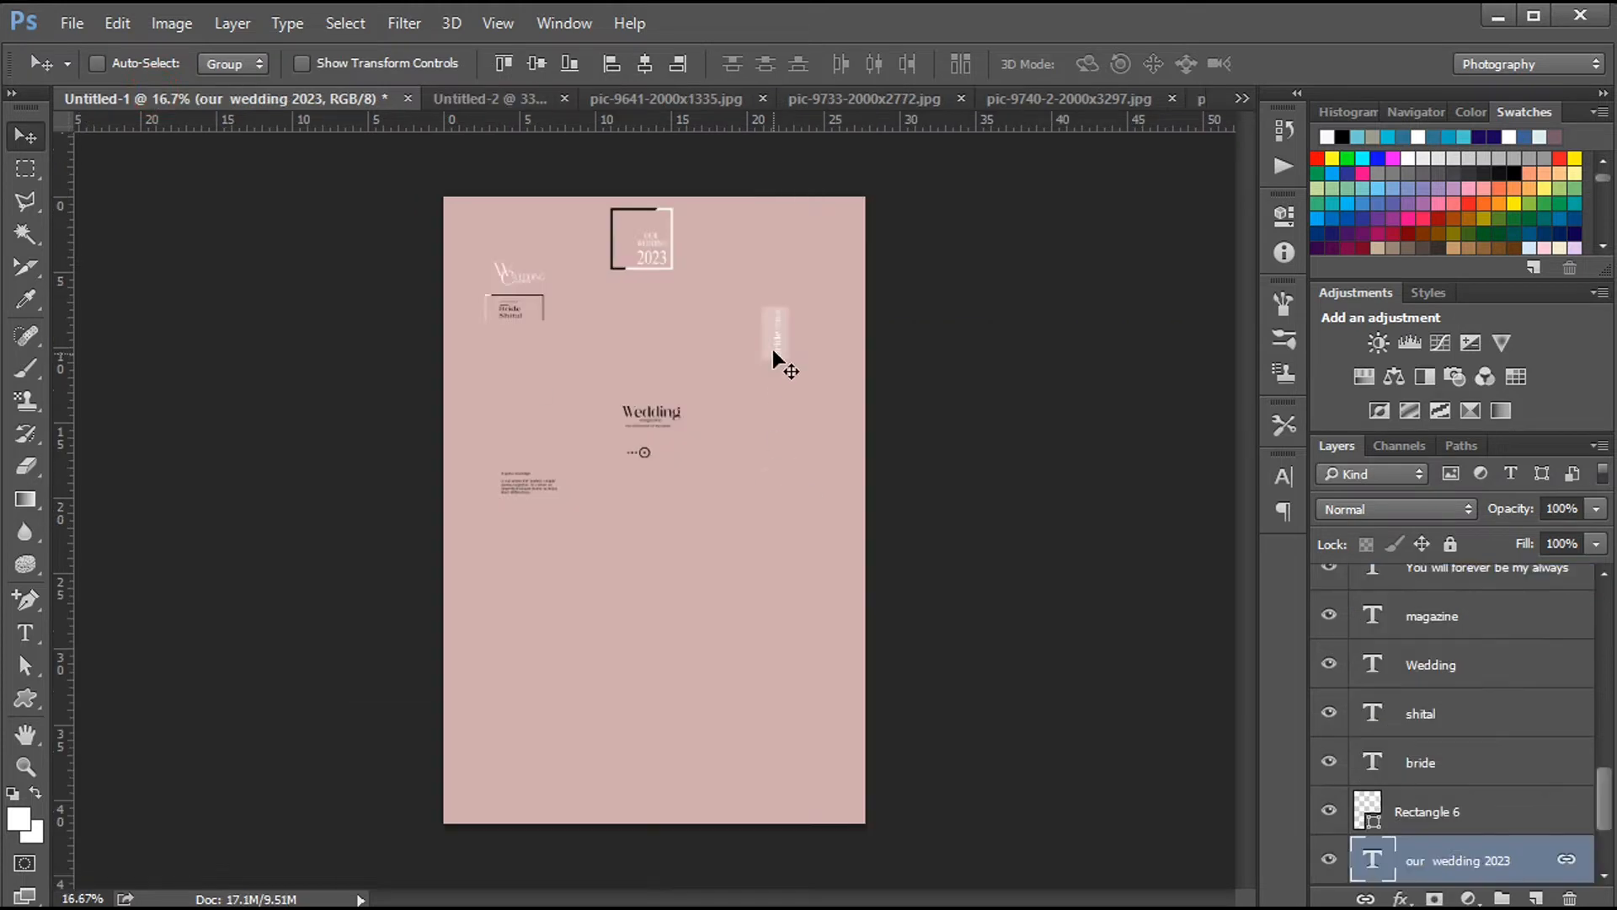
{"action": "left_click", "coordinate": [772, 339], "text": "ctrl"}
{"action": "left_click_drag", "start_coordinate": [752, 345], "coordinate": [817, 425]}
{"action": "key", "text": "shift+Right"}
{"action": "key", "text": "shift+Right"}
{"action": "key", "text": "shift+Down"}
{"action": "key", "text": "shift+Down"}
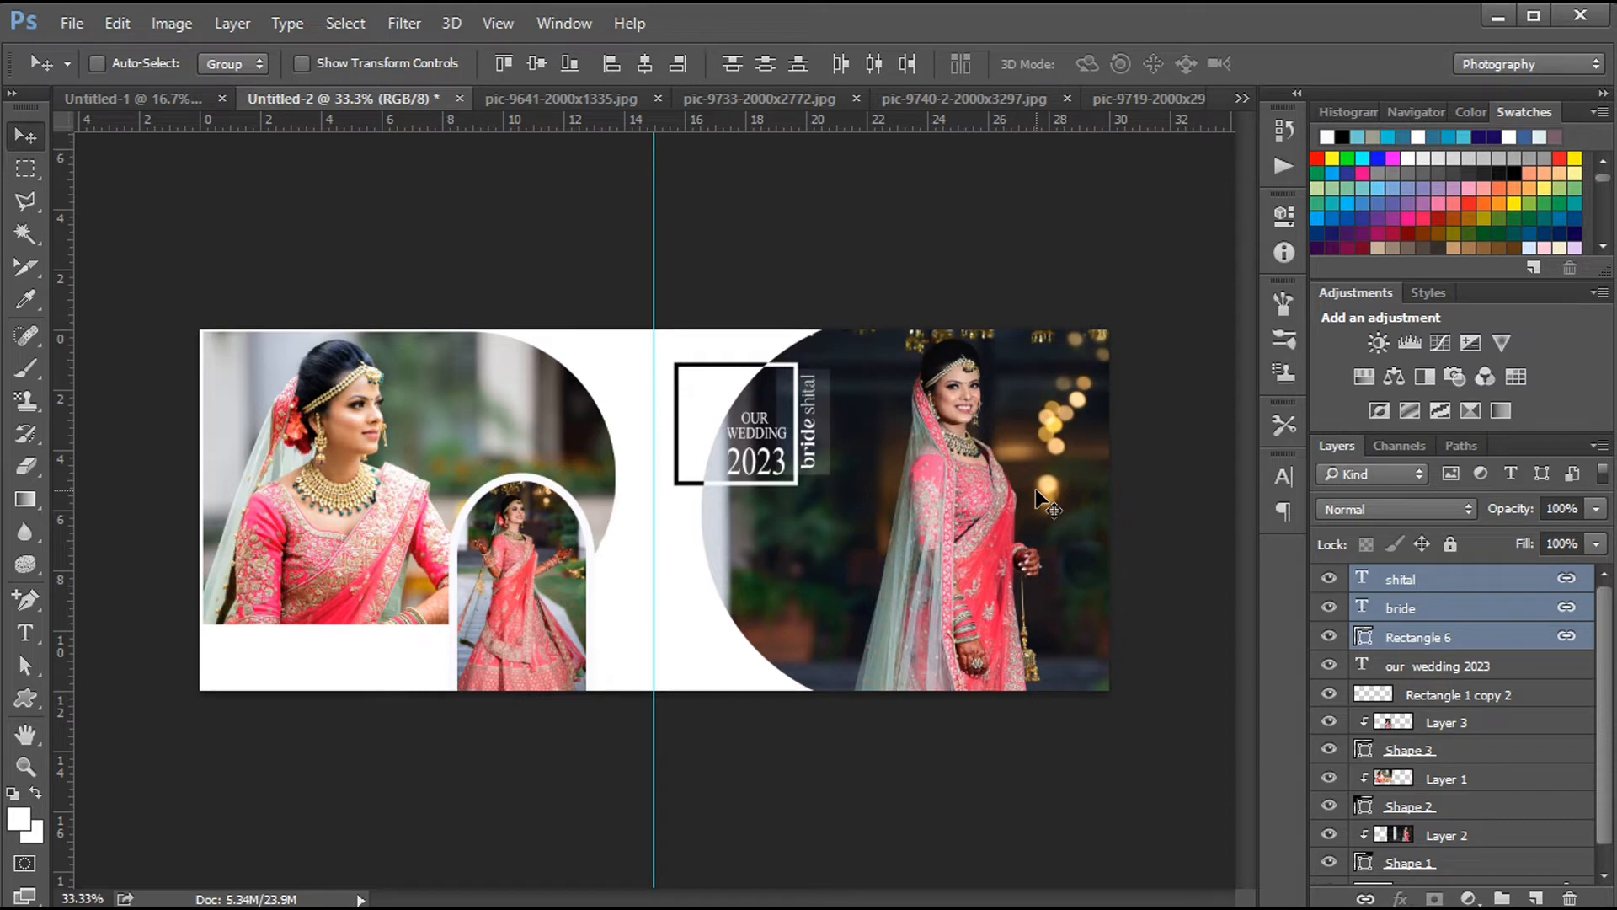
Step: Shift the title, the vertical label, the right photo and its shape together slightly to the right
{"action": "left_click_drag", "start_coordinate": [1606, 725], "coordinate": [1603, 786]}
{"action": "left_click", "coordinate": [1436, 666], "text": "ctrl"}
{"action": "left_click", "coordinate": [1446, 695], "text": "ctrl"}
{"action": "left_click", "coordinate": [1416, 845], "text": "ctrl"}
{"action": "left_click", "coordinate": [1436, 816], "text": "ctrl"}
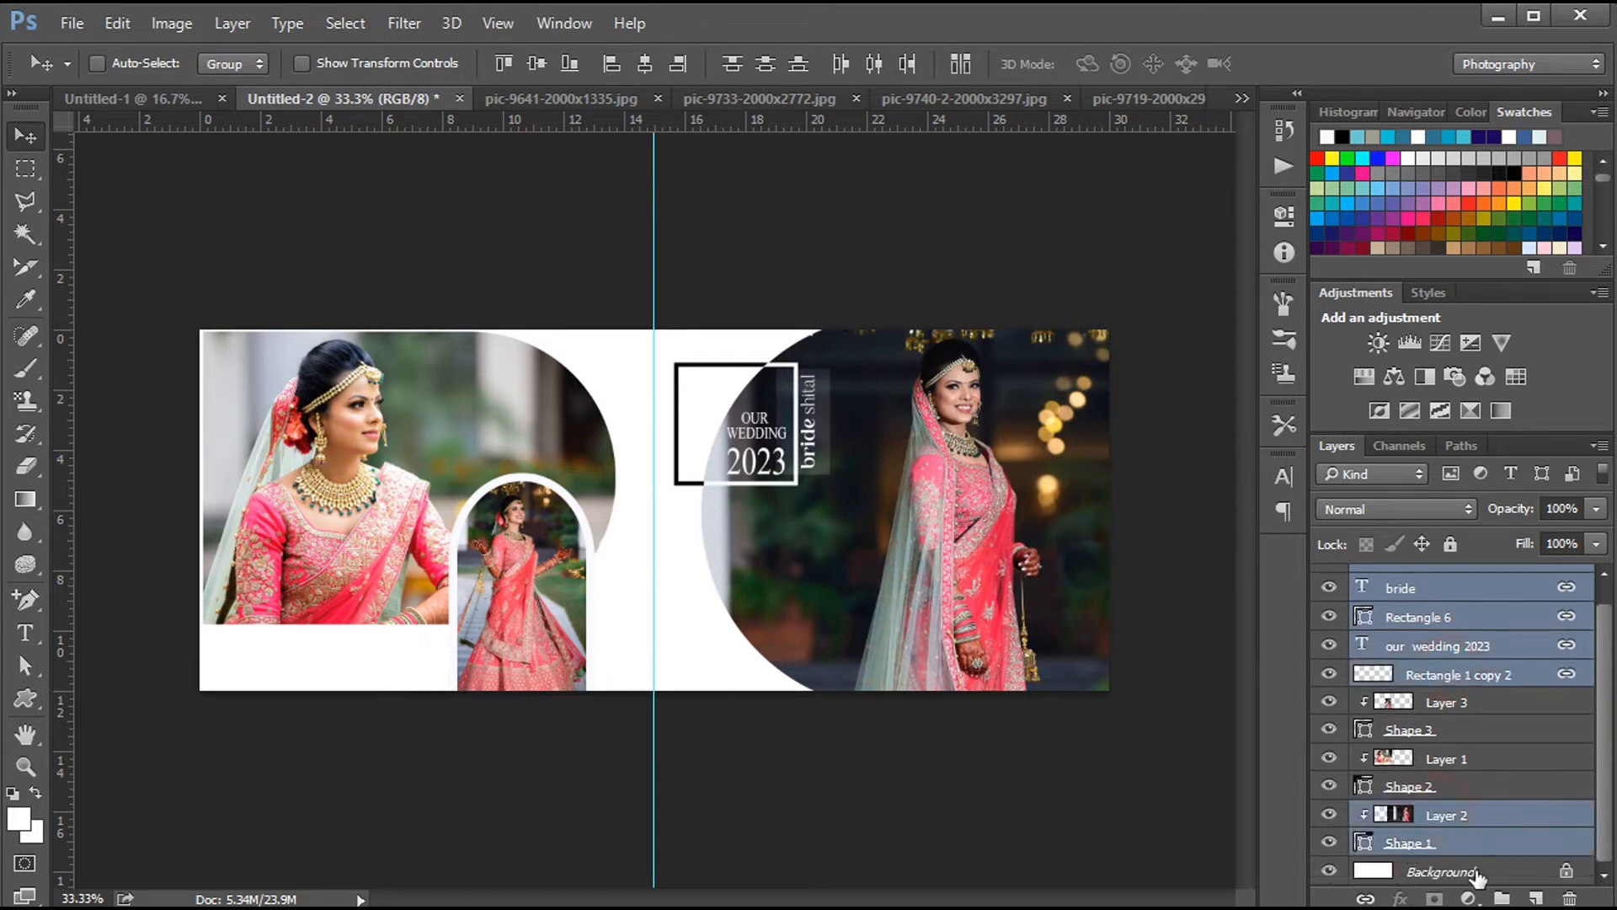
{"action": "key", "text": "shift+Right"}
{"action": "key", "text": "shift+Right"}
{"action": "key", "text": "shift+Right"}
{"action": "key", "text": "shift+Right"}
{"action": "key", "text": "shift+Right"}
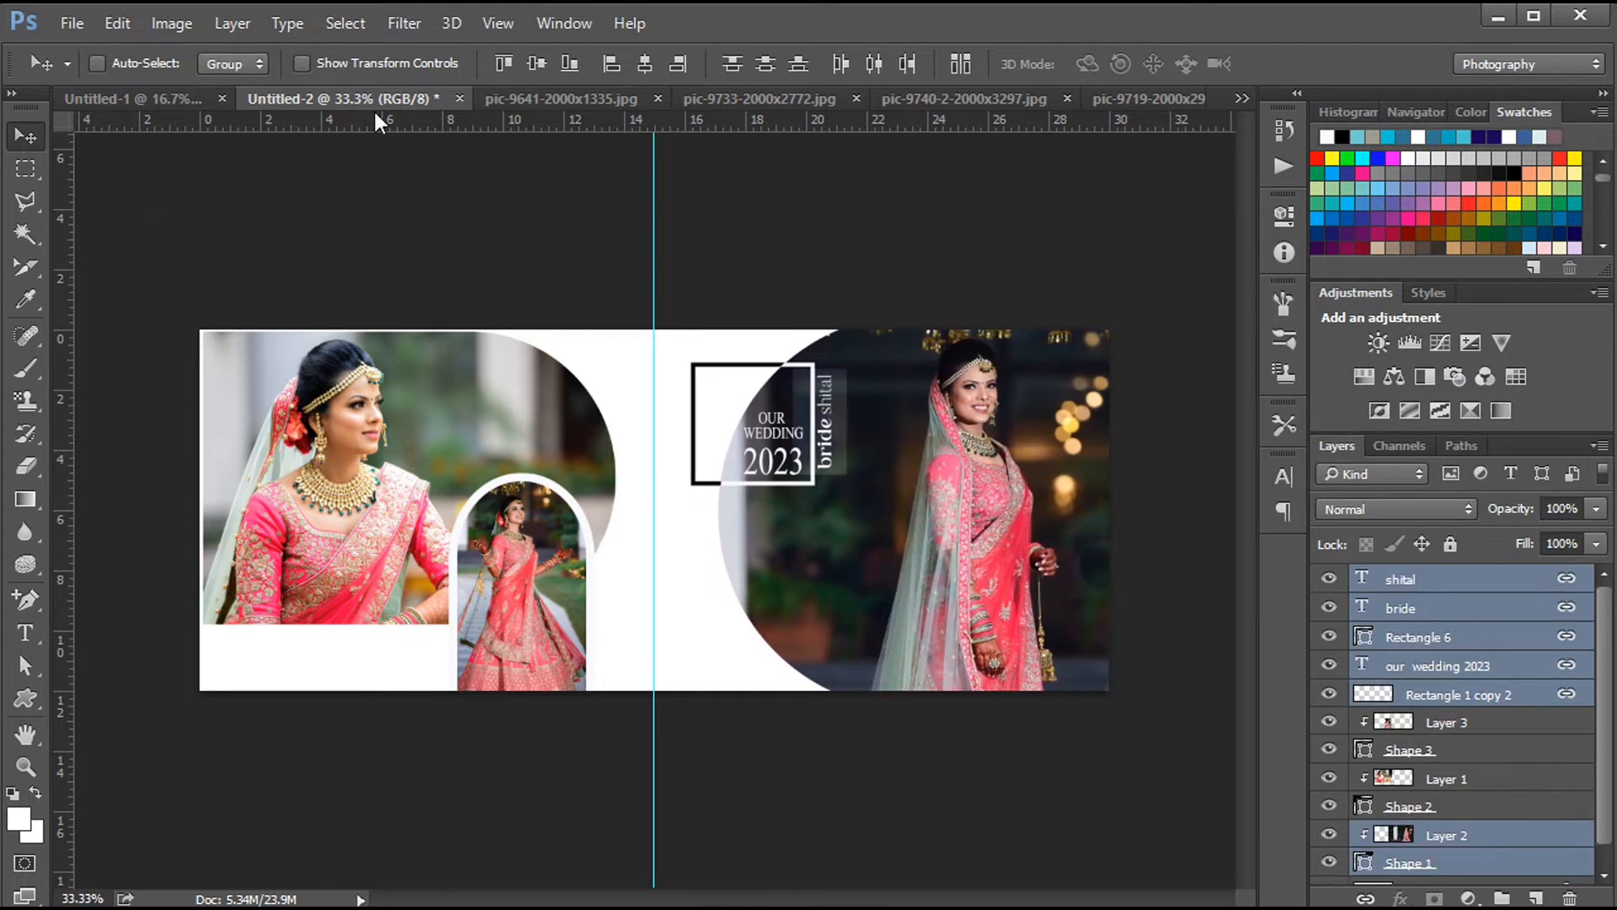
Step: Copy the wedding ceremony and bride details text block from Untitled-1 and place it above the arch on the left photo
{"action": "left_click", "coordinate": [168, 100]}
{"action": "left_click", "coordinate": [528, 298], "text": "ctrl"}
{"action": "left_click_drag", "start_coordinate": [498, 277], "coordinate": [501, 379]}
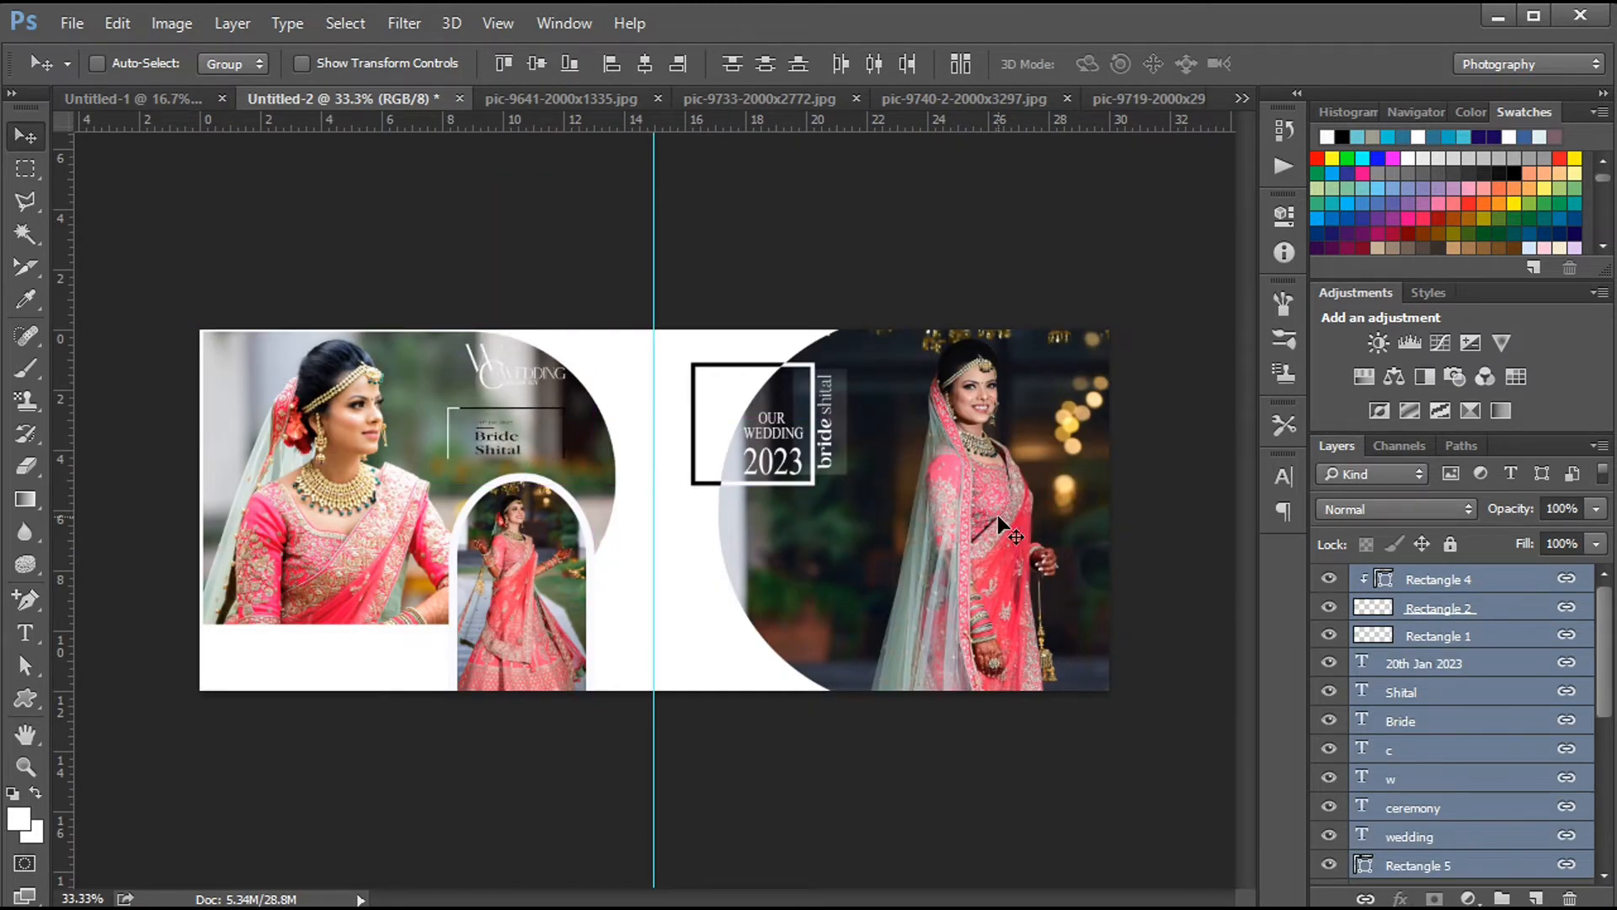
{"action": "key", "text": "shift+Down"}
{"action": "key", "text": "shift+Down"}
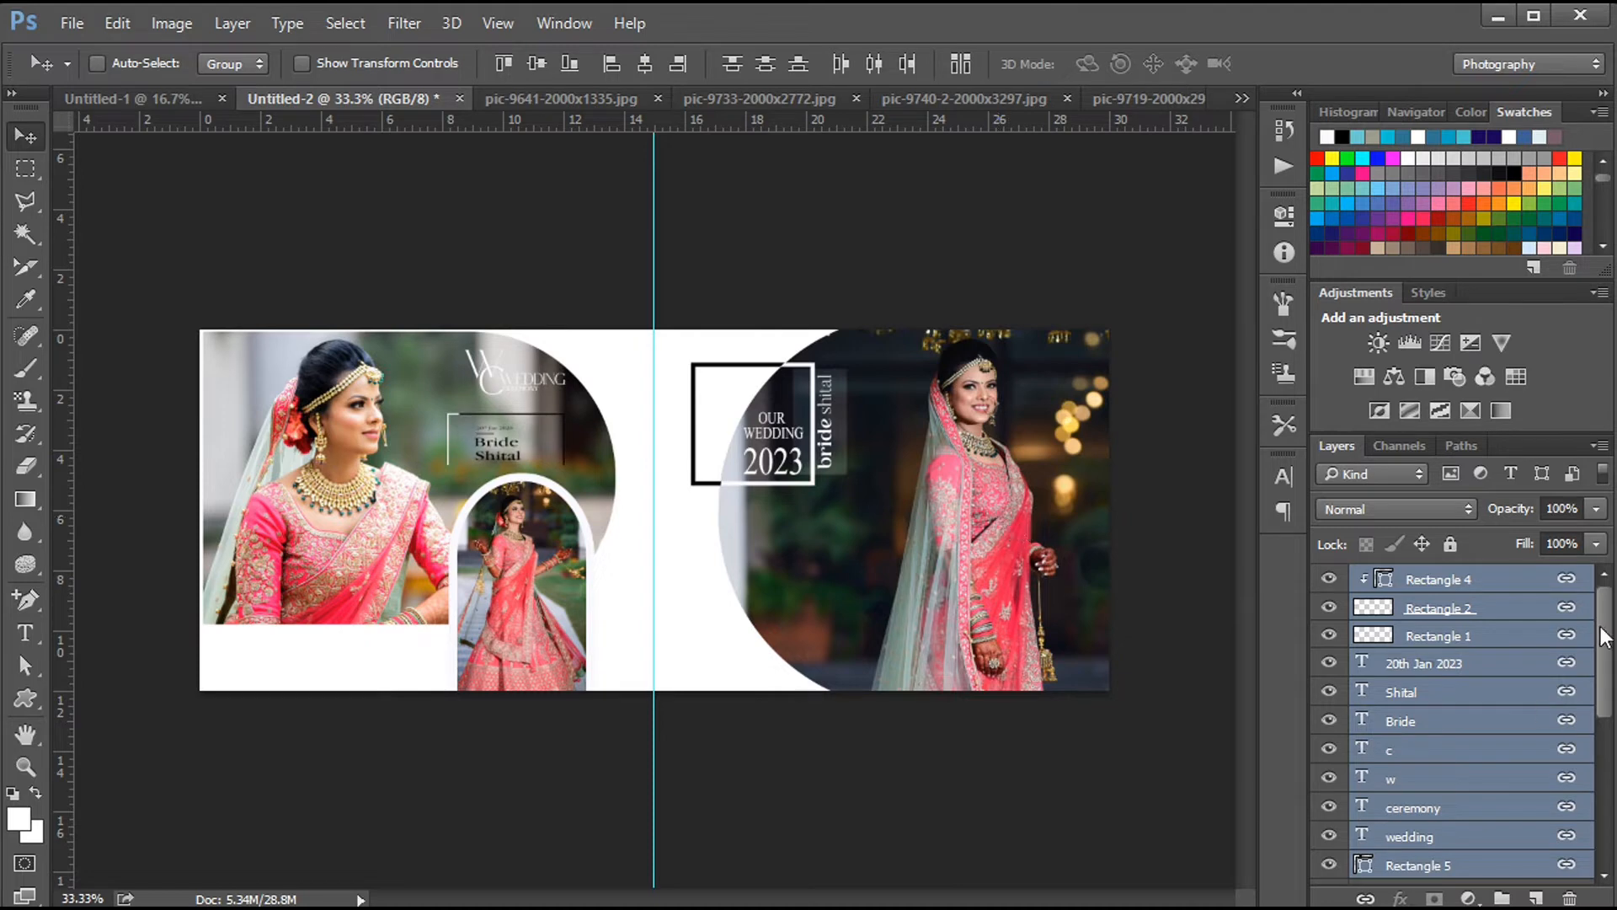
Step: Recolor the Rectangle 5 backdrop behind the wedding ceremony text block to white
{"action": "scroll", "coordinate": [1603, 637], "scroll_direction": "down", "scroll_amount": 3}
{"action": "left_click", "coordinate": [1362, 764]}
{"action": "double_click", "coordinate": [1363, 764]}
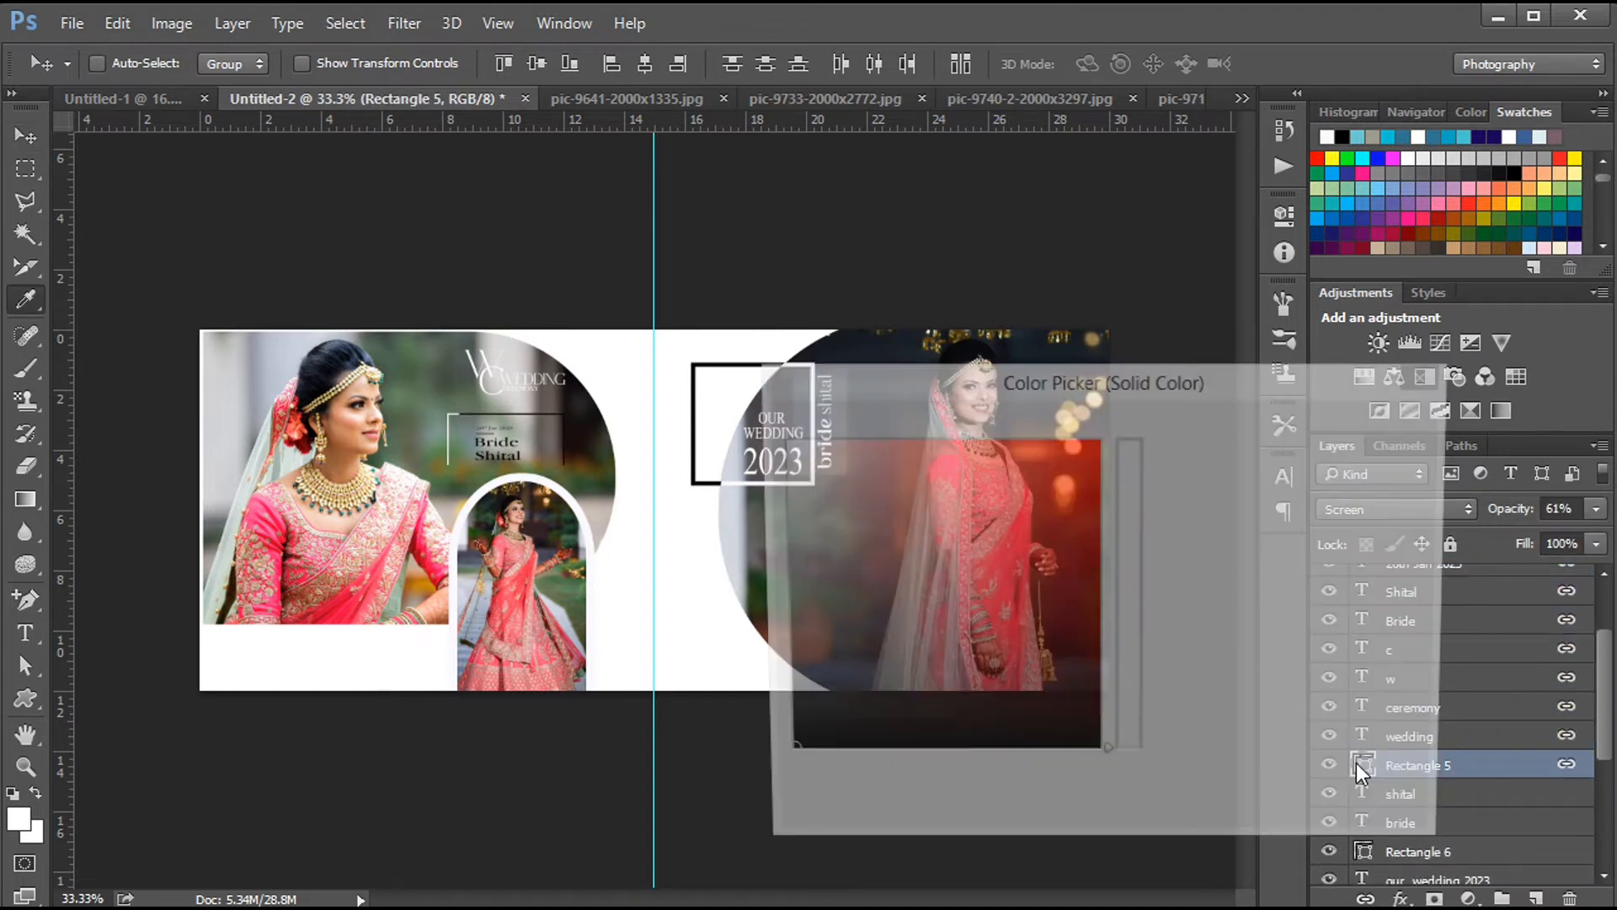
{"action": "left_click", "coordinate": [1371, 426]}
Step: Try the Soft Light blend mode on the white backdrop behind the wedding ceremony text block
{"action": "left_click", "coordinate": [1378, 506]}
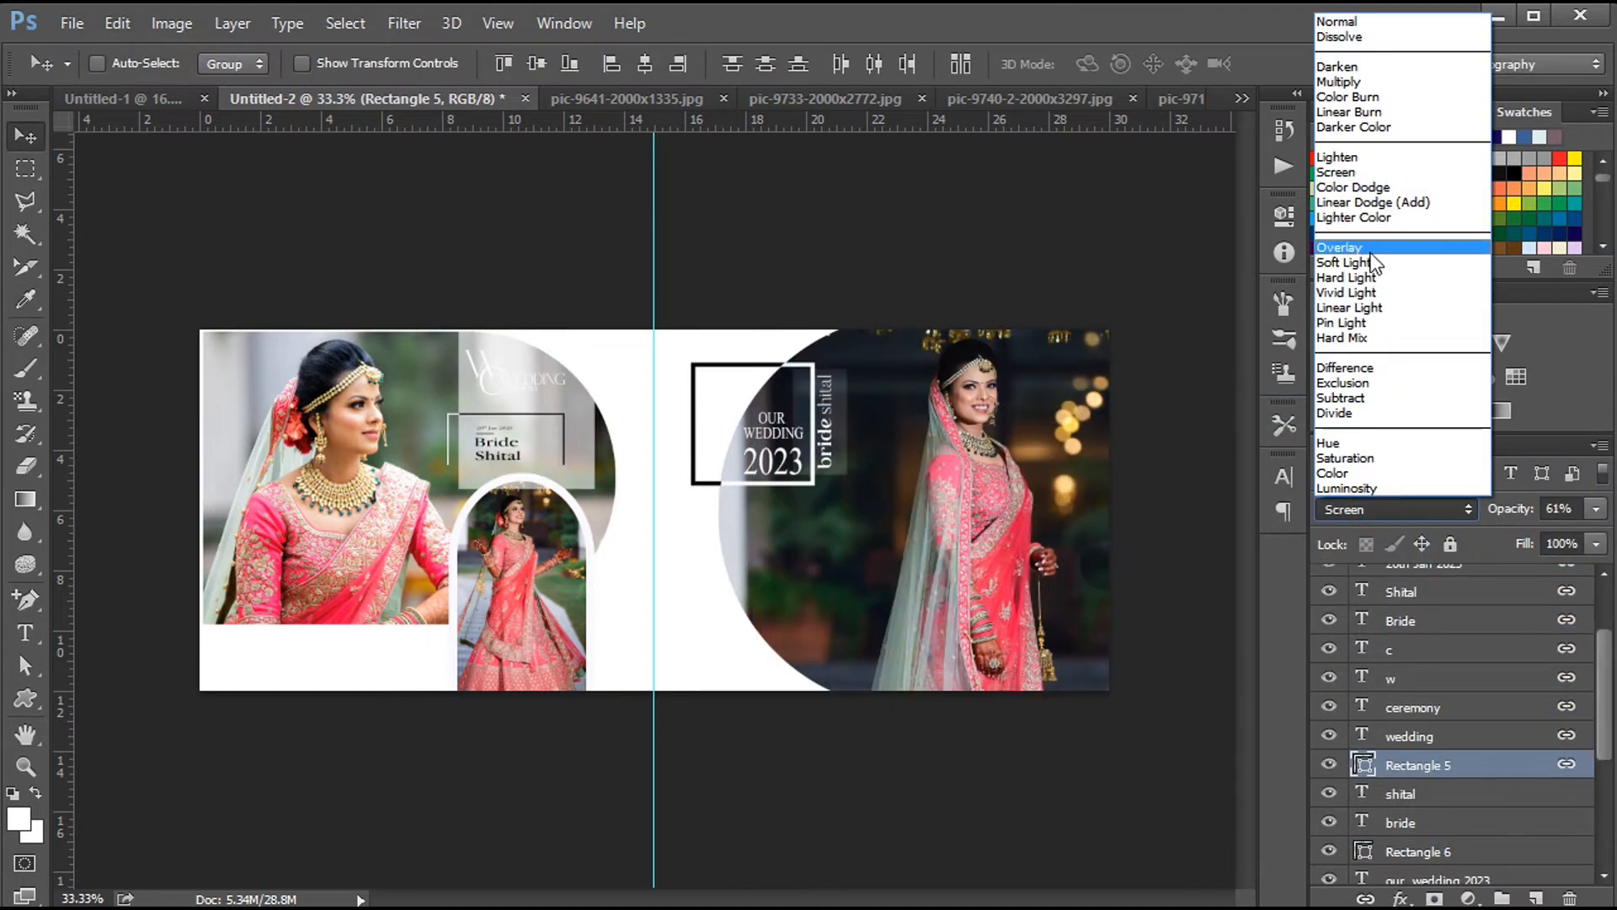
{"action": "left_click", "coordinate": [1371, 262]}
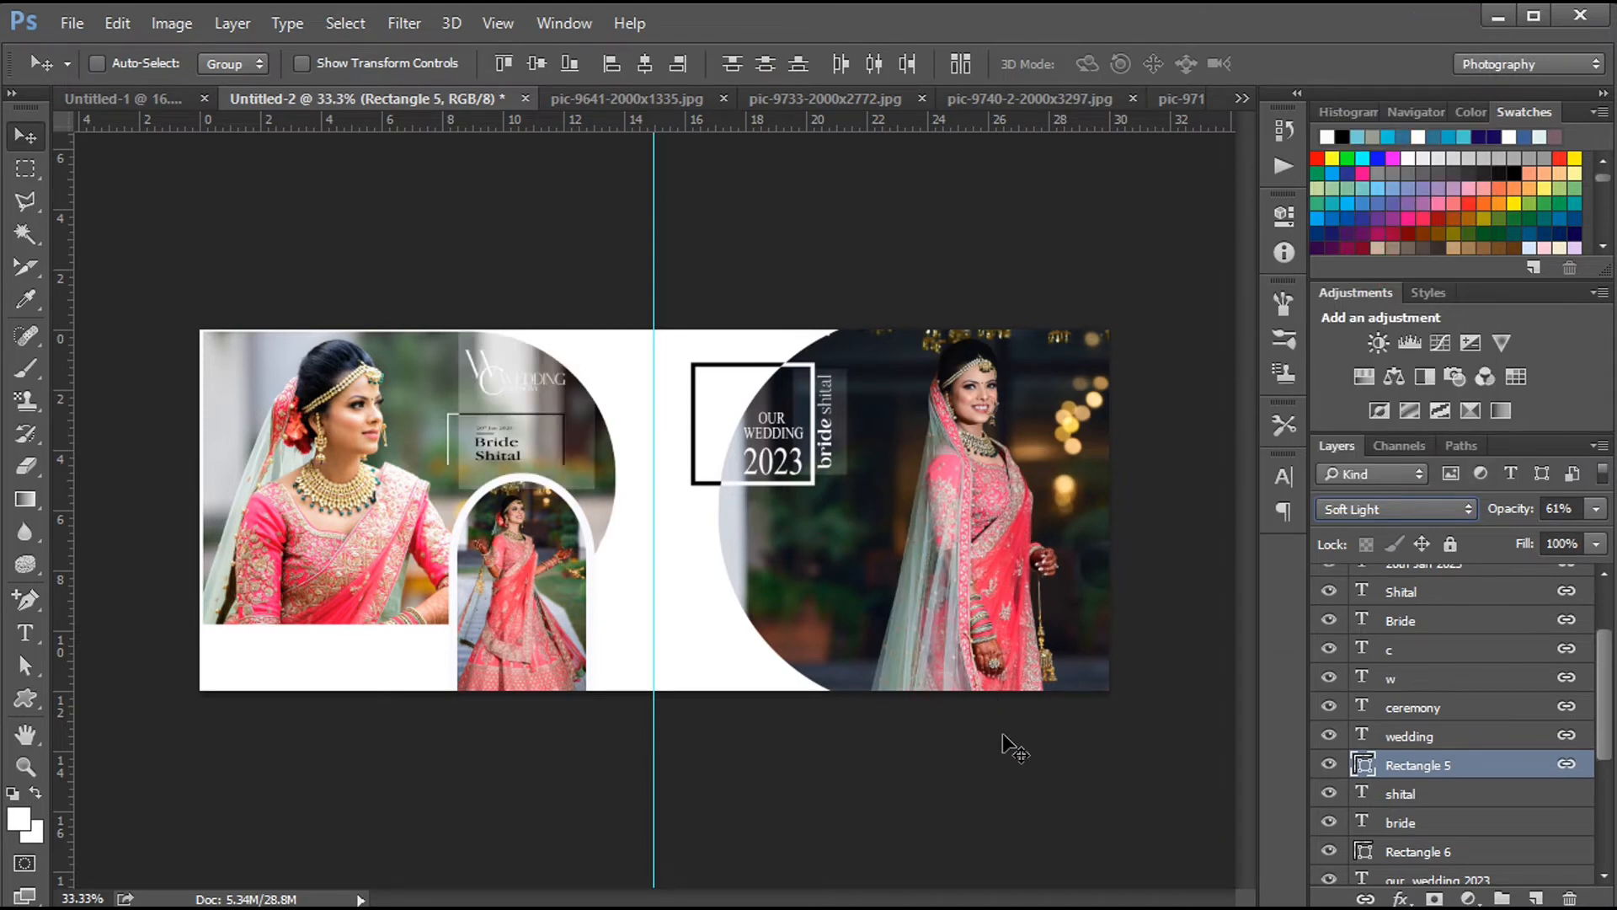
{"action": "key", "text": "ctrl+plus"}
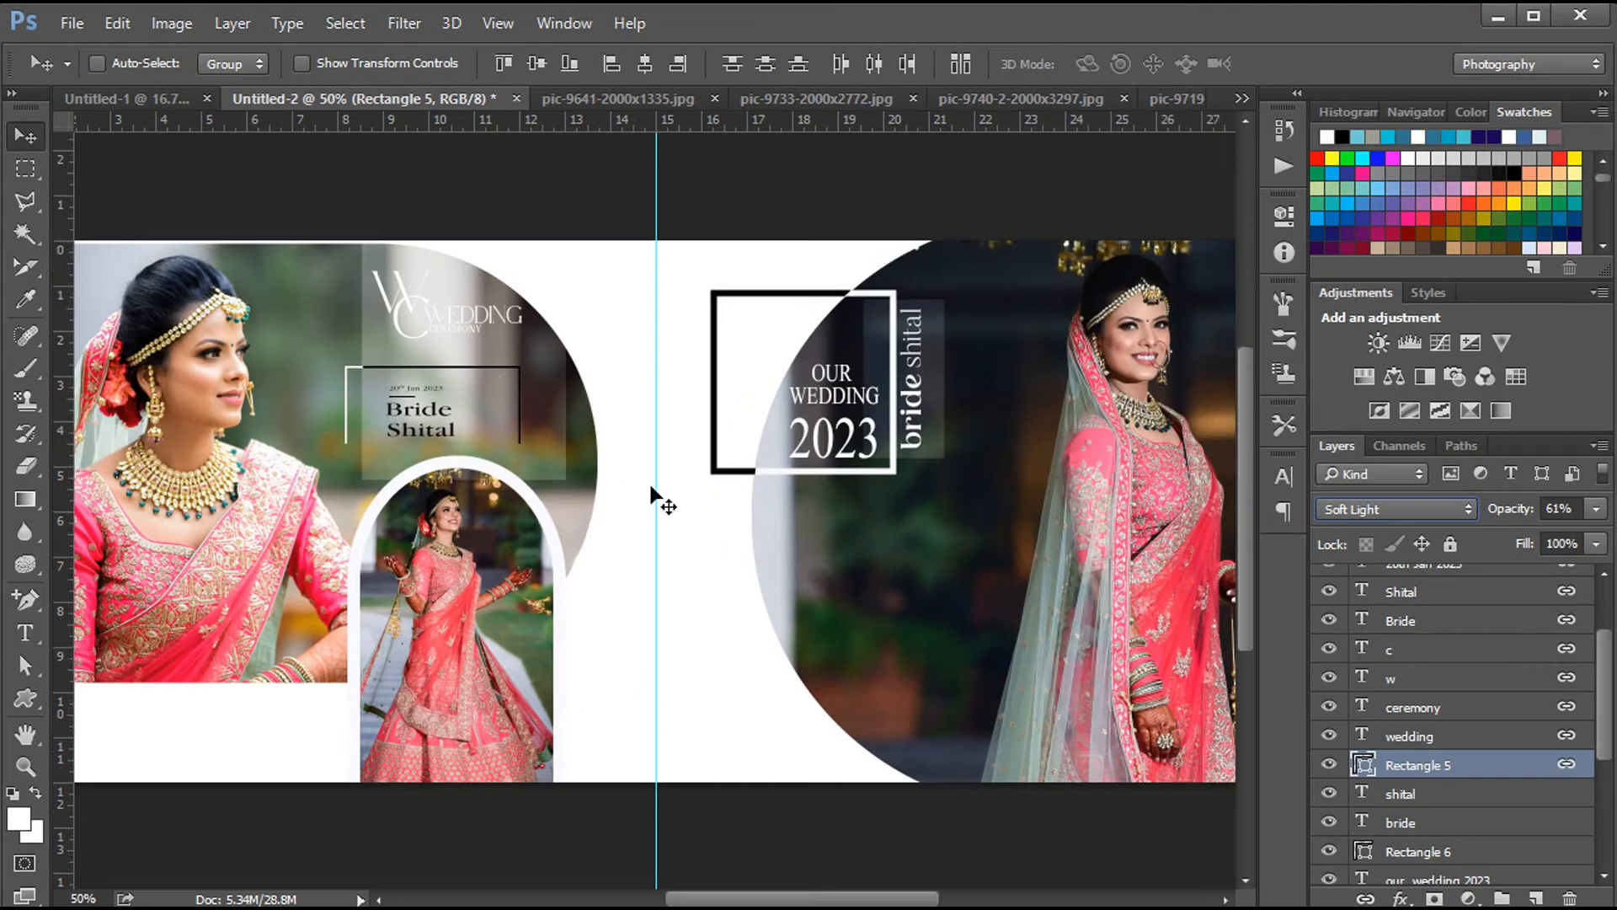
{"action": "key", "text": "Down"}
{"action": "key", "text": "Down"}
{"action": "key", "text": "Down"}
{"action": "key", "text": "Up"}
Step: Set the white backdrop's blend mode to Normal and its opacity to 22%
{"action": "left_click", "coordinate": [1326, 509]}
{"action": "left_click", "coordinate": [1347, 24]}
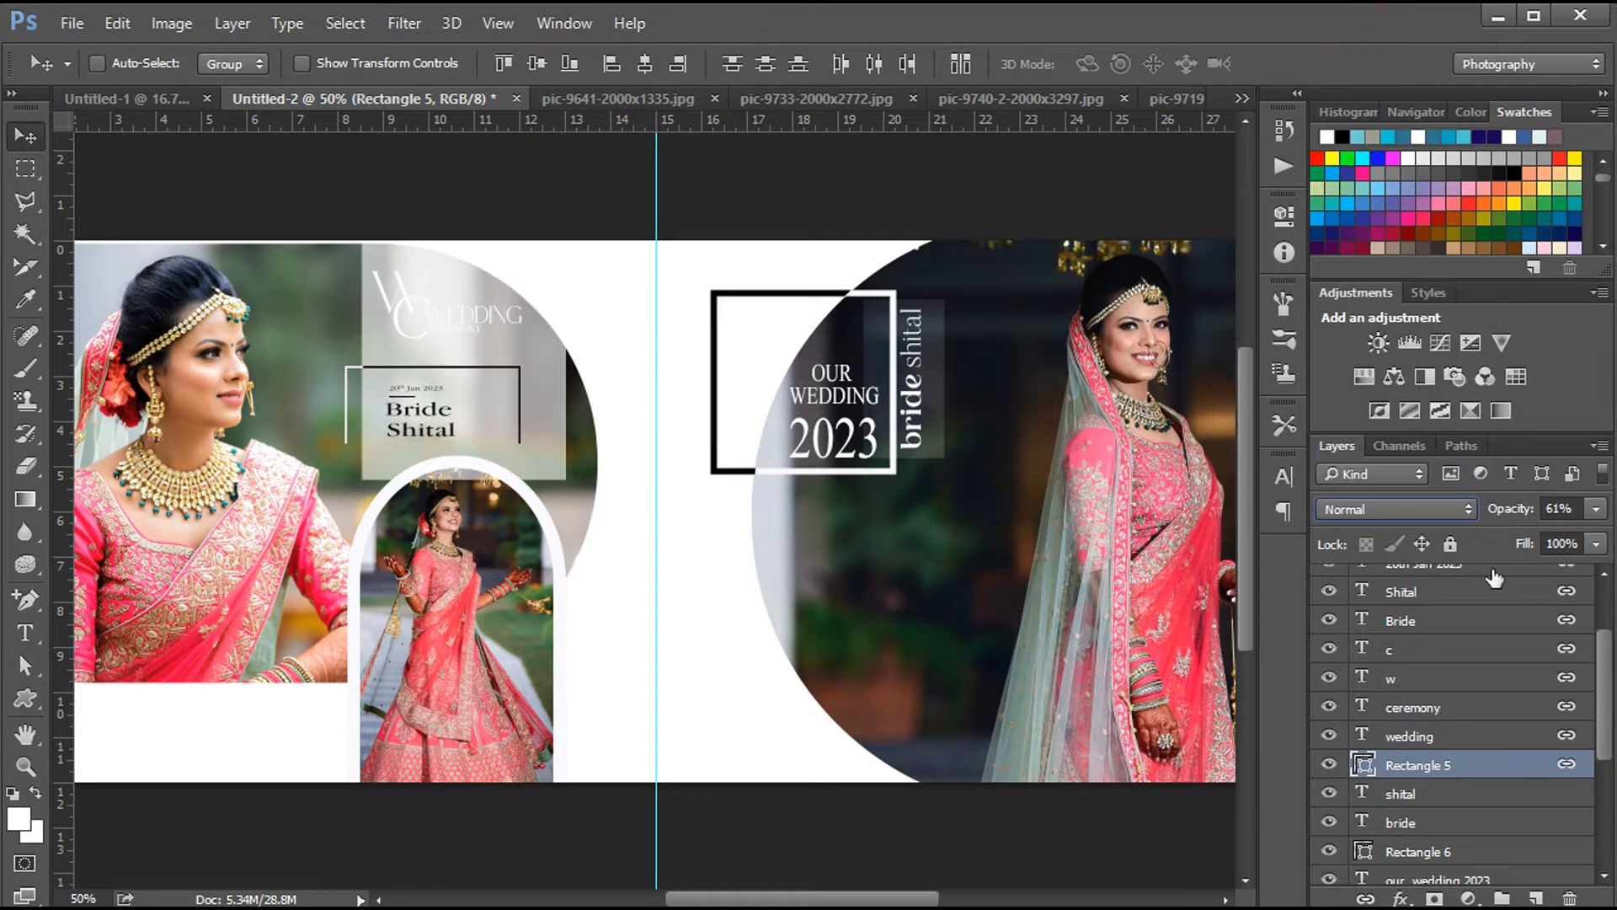
{"action": "left_click_drag", "start_coordinate": [1531, 519], "coordinate": [1521, 513]}
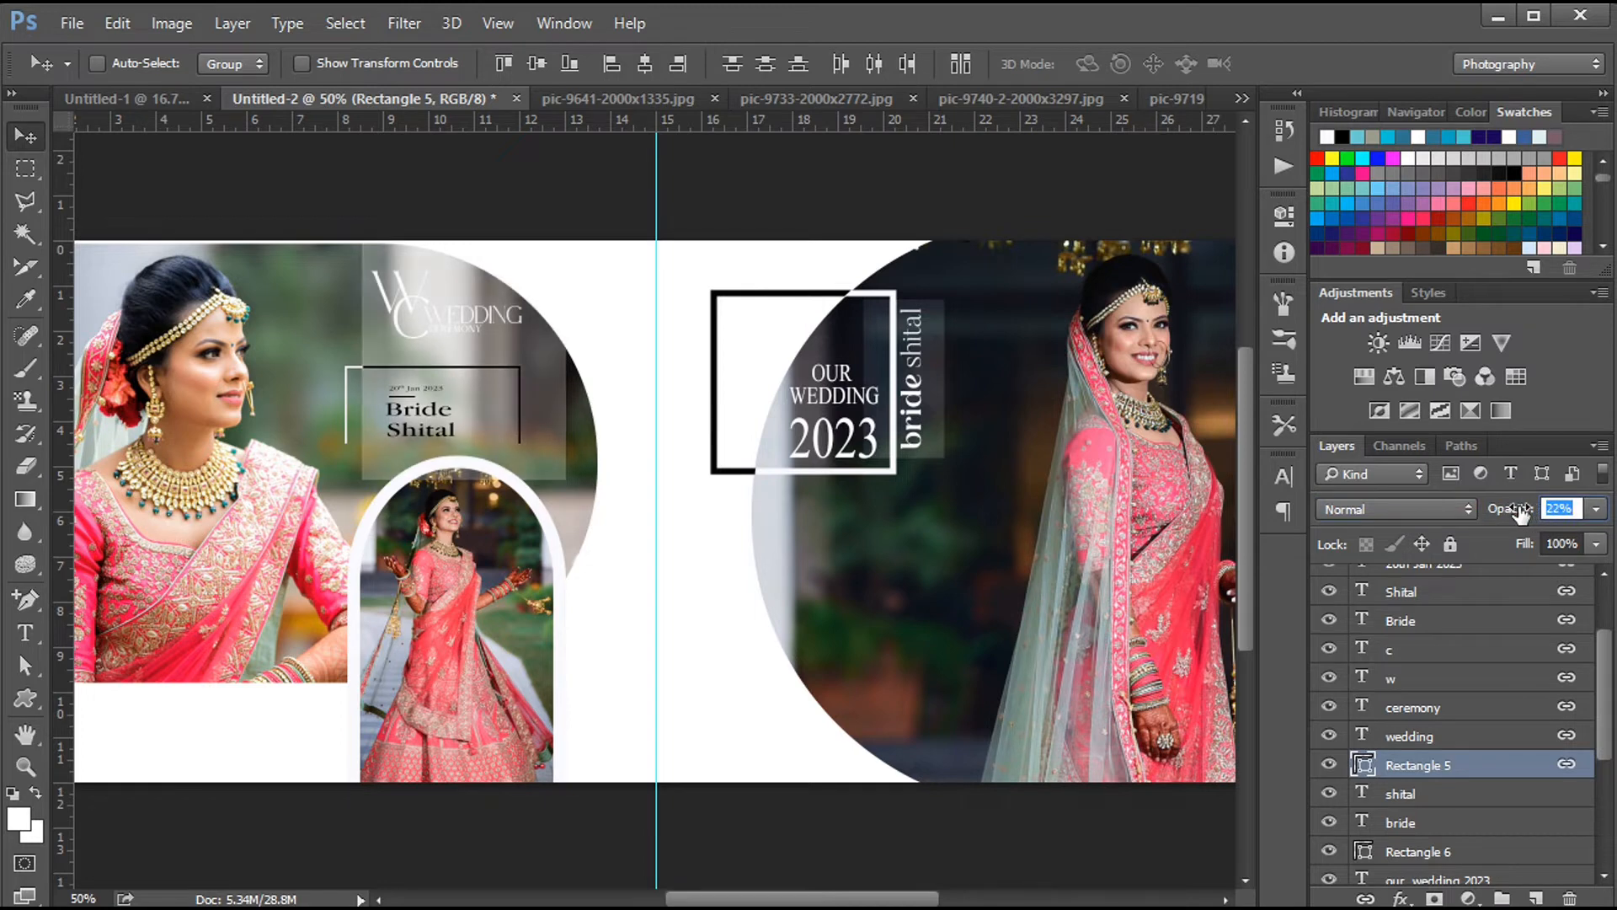
{"action": "key", "text": "ctrl+minus"}
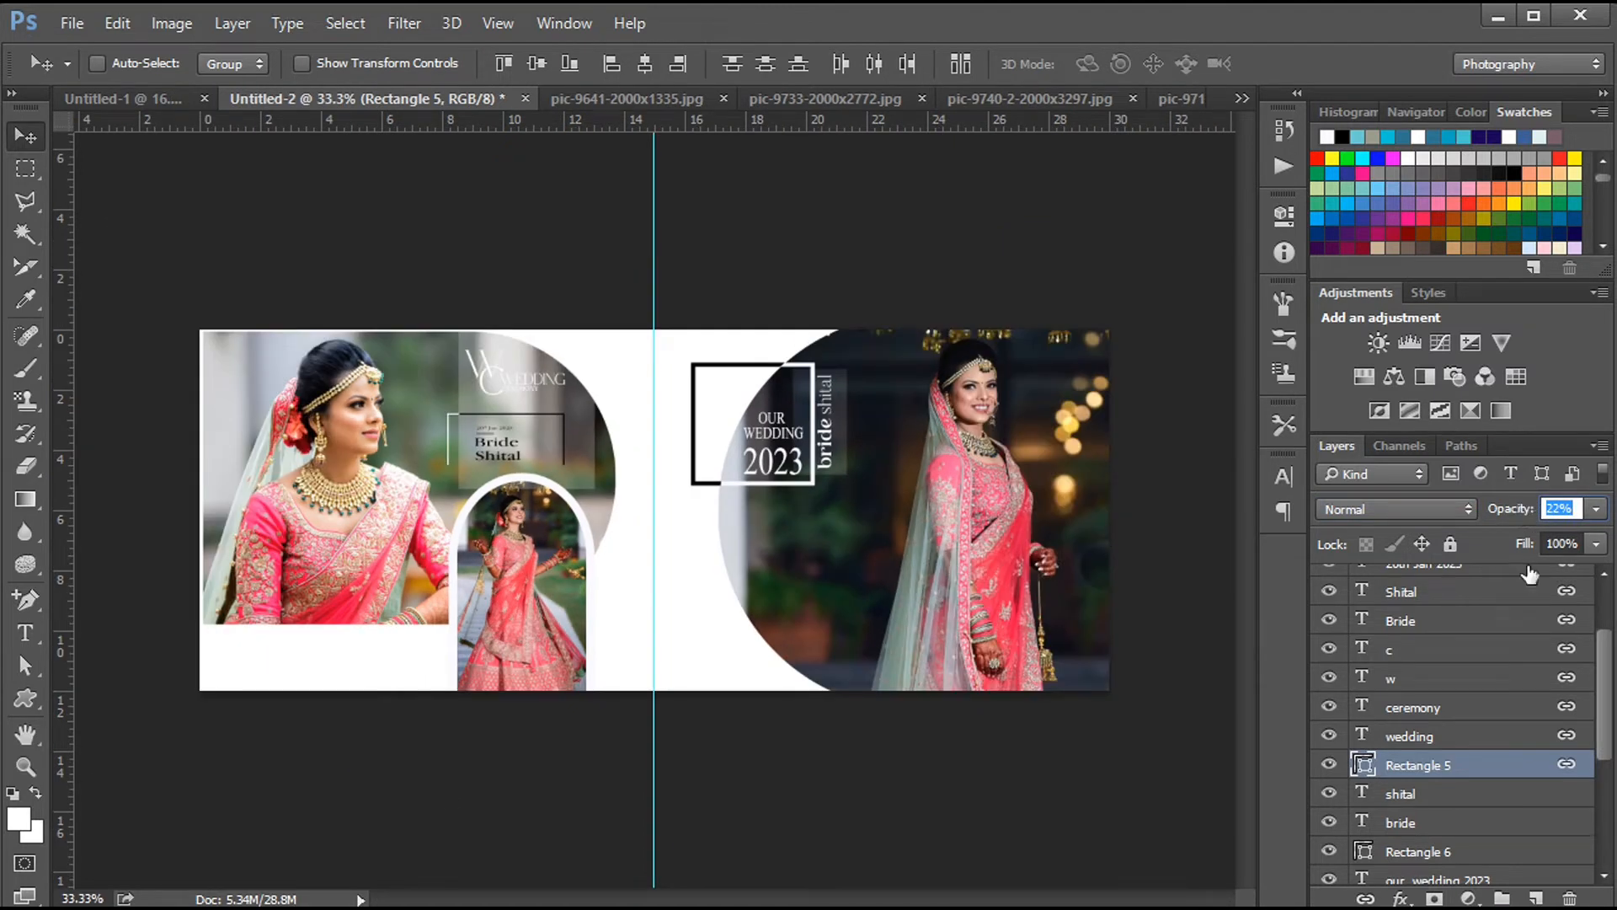
Step: Release the "A great marriage" quote text from its clipping mask and place it on the white strip below the left photo
{"action": "mouse_move", "coordinate": [345, 684]}
{"action": "left_mouse_down"}
{"action": "mouse_move", "coordinate": [144, 72]}
{"action": "mouse_move", "coordinate": [493, 497]}
{"action": "mouse_move", "coordinate": [185, 127]}
{"action": "mouse_move", "coordinate": [777, 99]}
{"action": "mouse_move", "coordinate": [369, 643]}
{"action": "mouse_move", "coordinate": [325, 673]}
{"action": "left_mouse_up"}
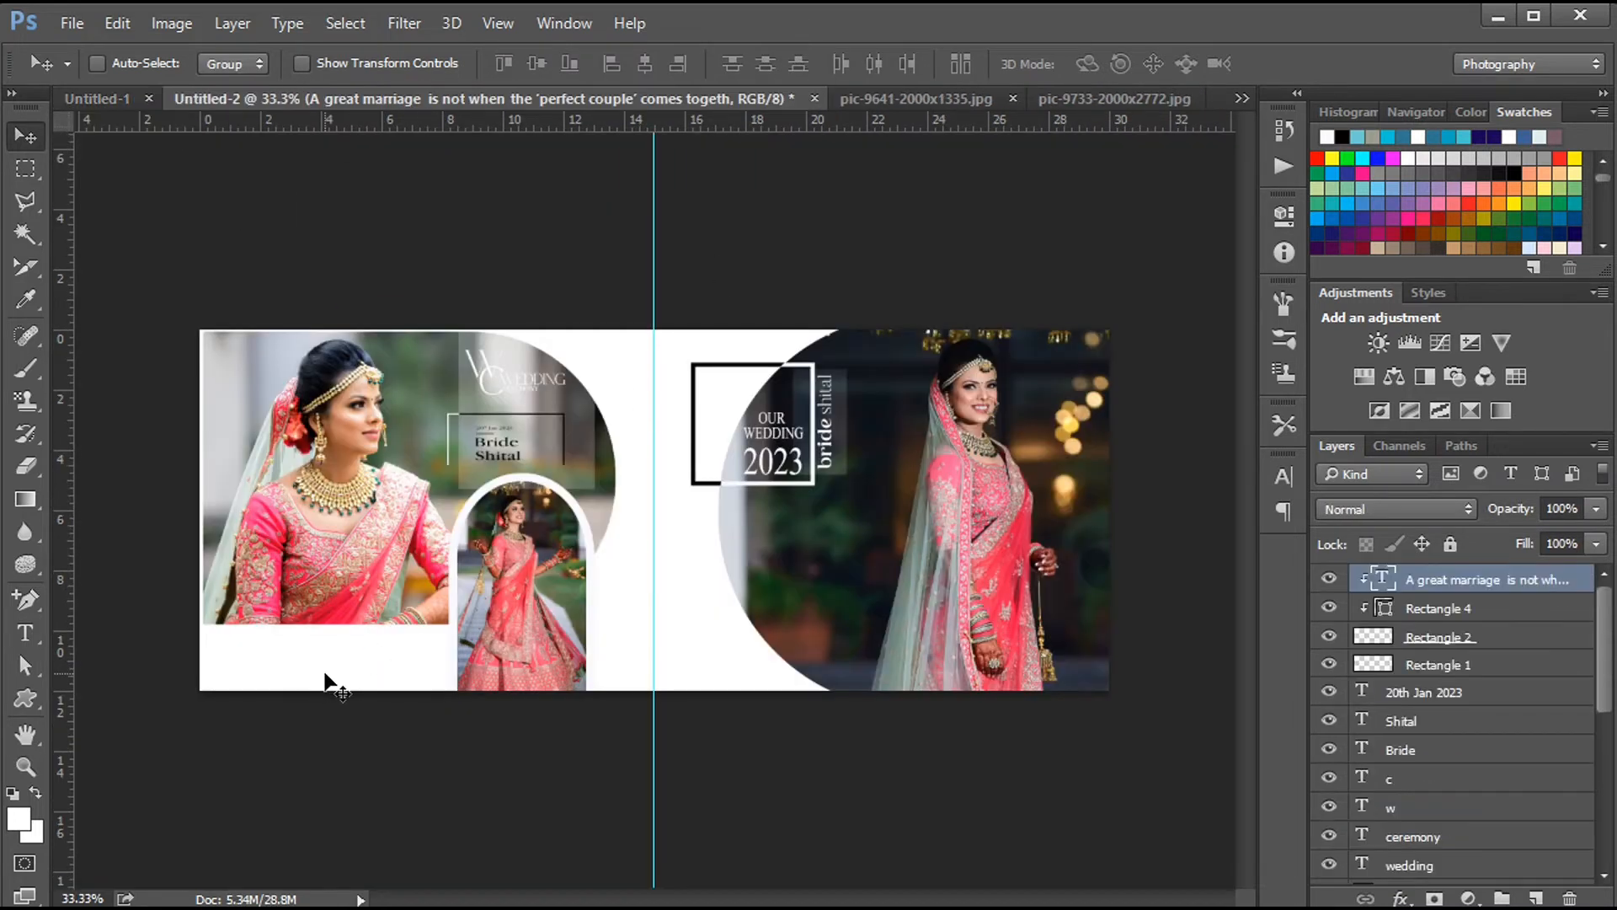
{"action": "left_click", "coordinate": [1415, 592], "text": "alt"}
{"action": "left_click_drag", "start_coordinate": [341, 674], "coordinate": [271, 661]}
Step: Copy the dotted circle ornament and the Wedding magazine title from Untitled-1 and place them at the lower center of the spread
{"action": "left_click", "coordinate": [98, 98]}
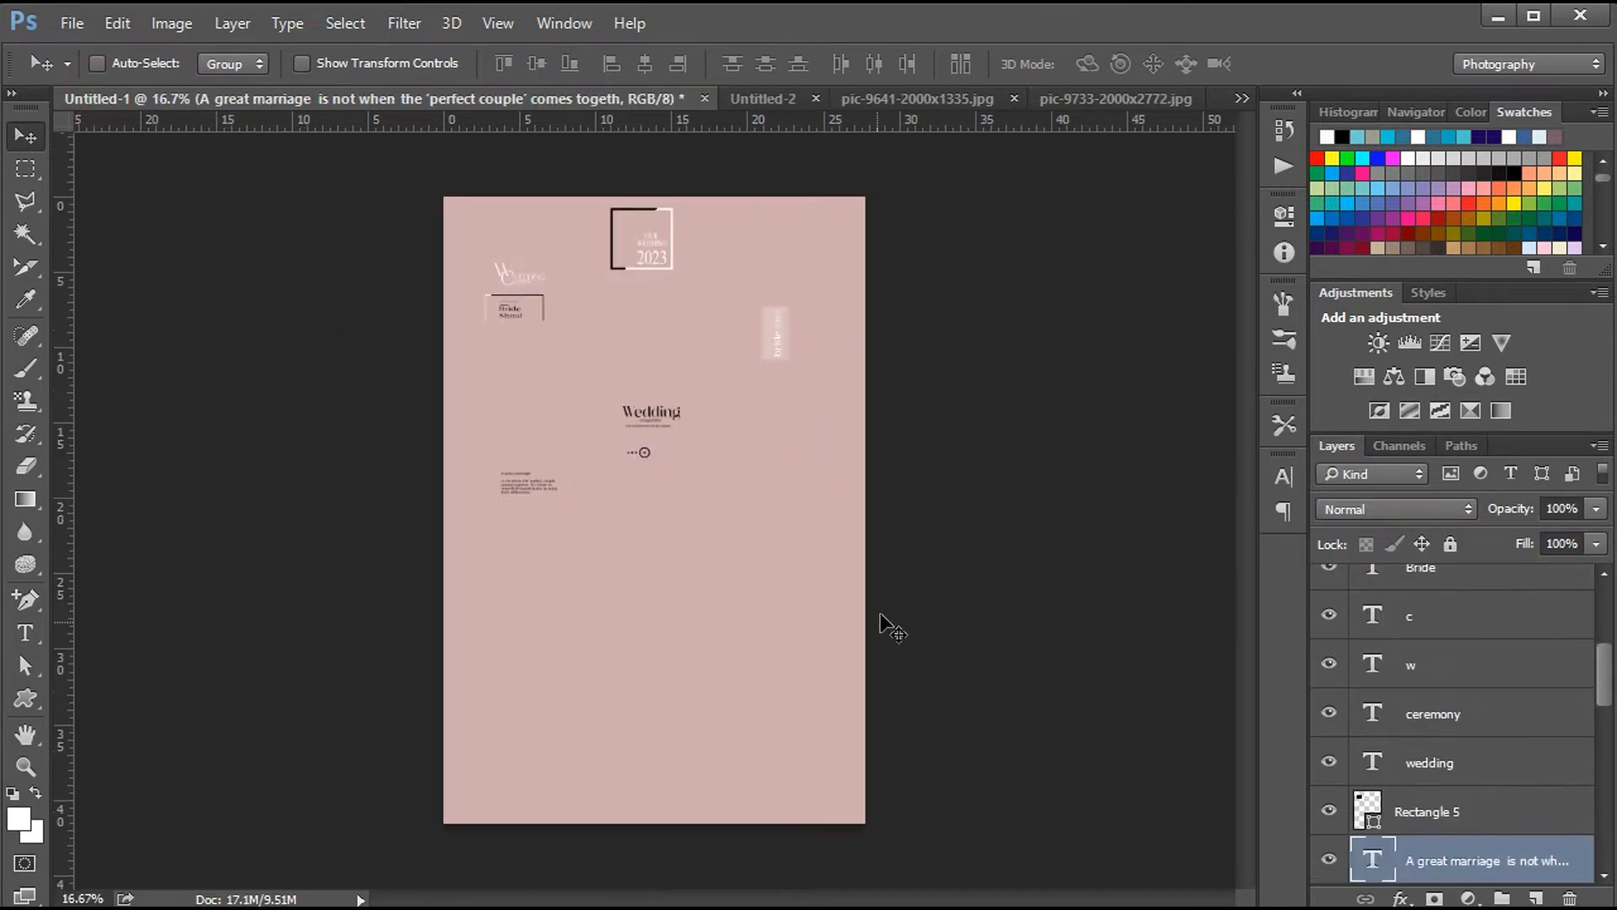
{"action": "left_click_drag", "start_coordinate": [644, 454], "coordinate": [672, 683]}
{"action": "left_click", "coordinate": [133, 99]}
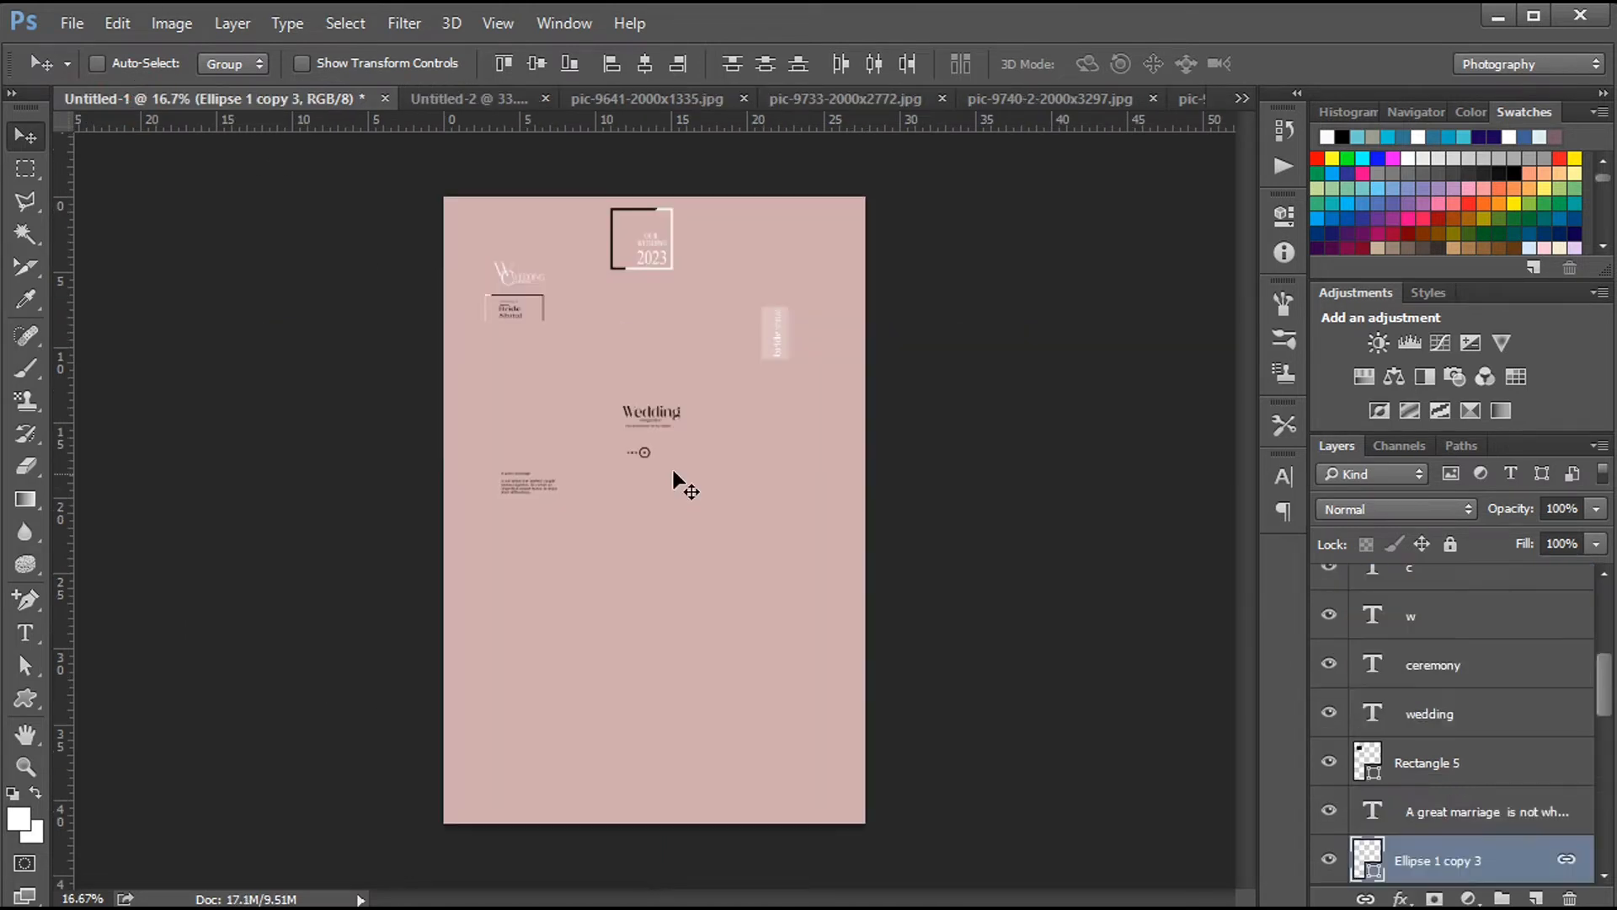
{"action": "left_click_drag", "start_coordinate": [664, 416], "coordinate": [685, 622]}
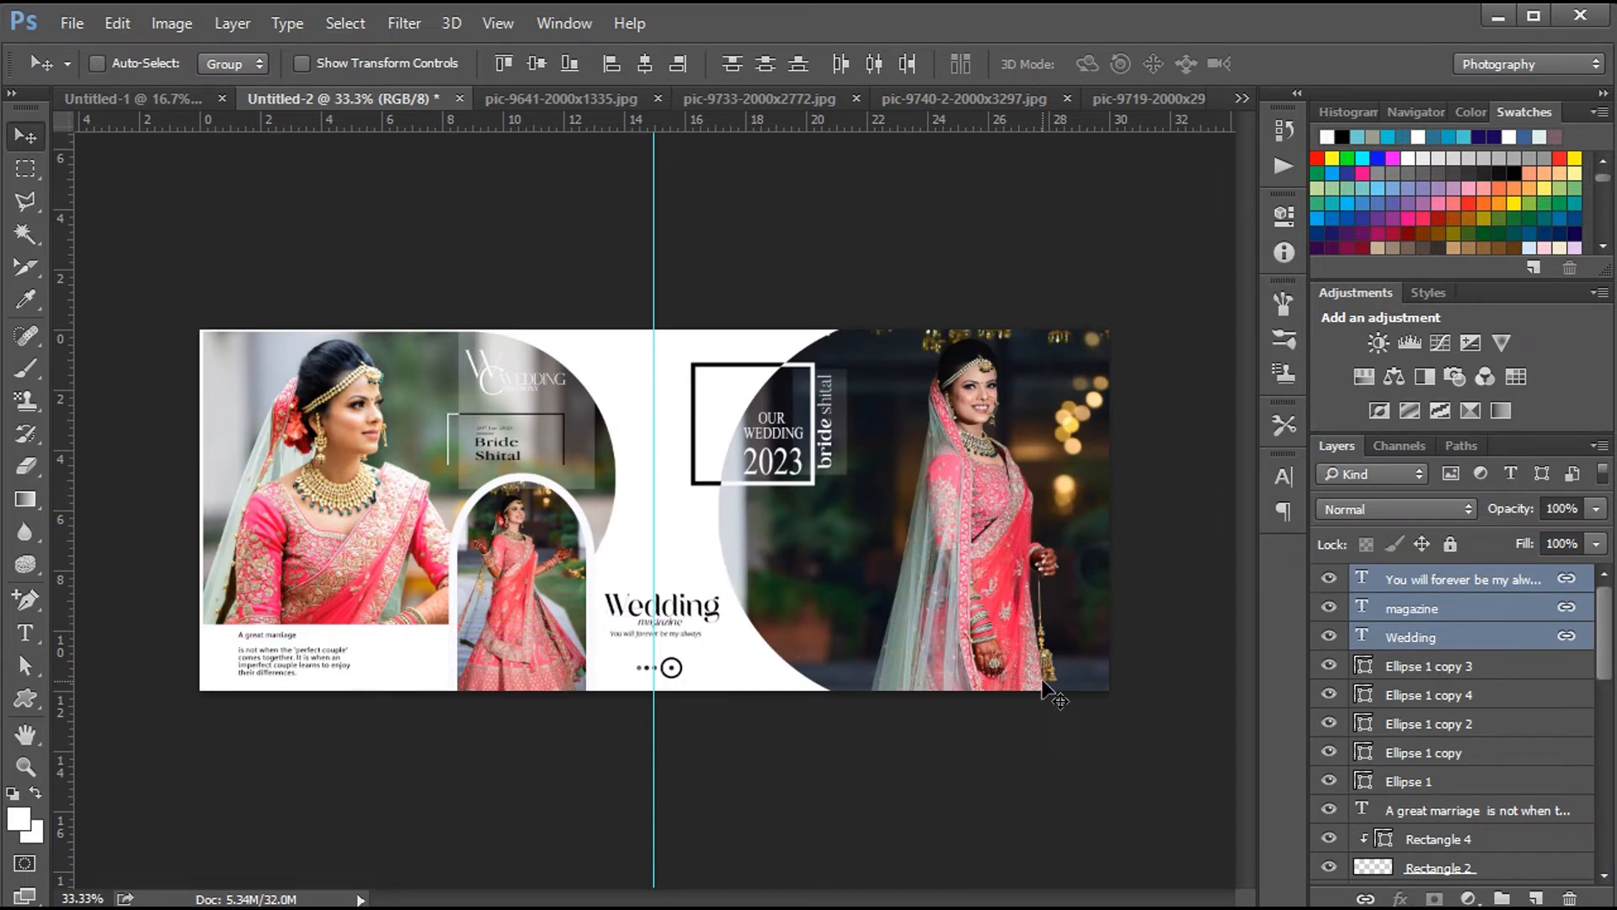
{"action": "left_click", "coordinate": [175, 101]}
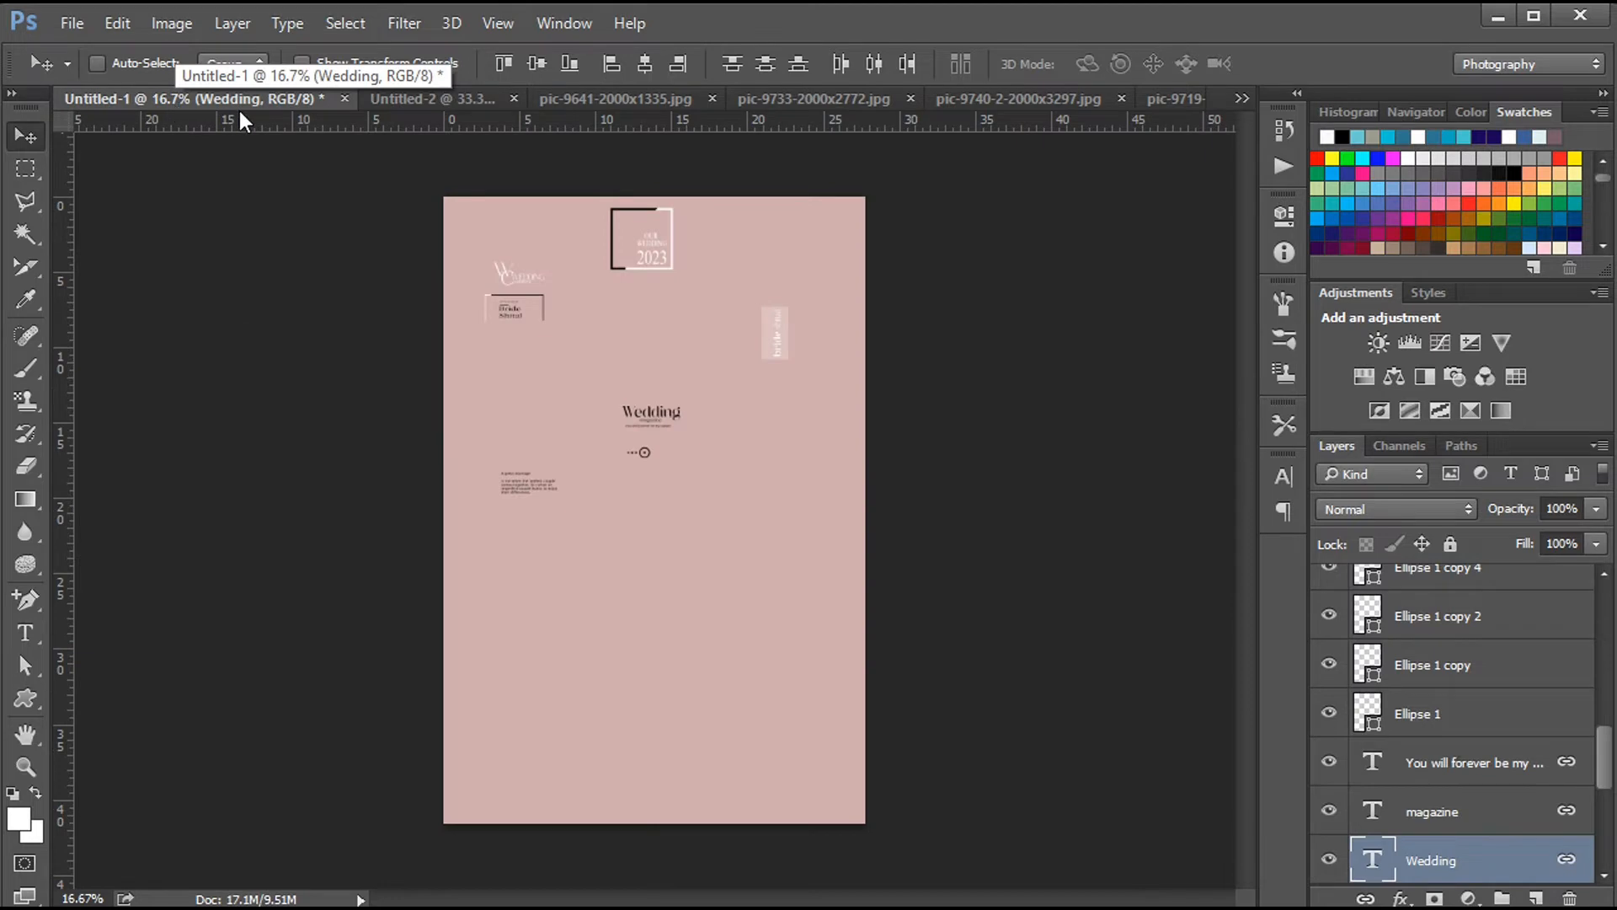
{"action": "left_click", "coordinate": [421, 98]}
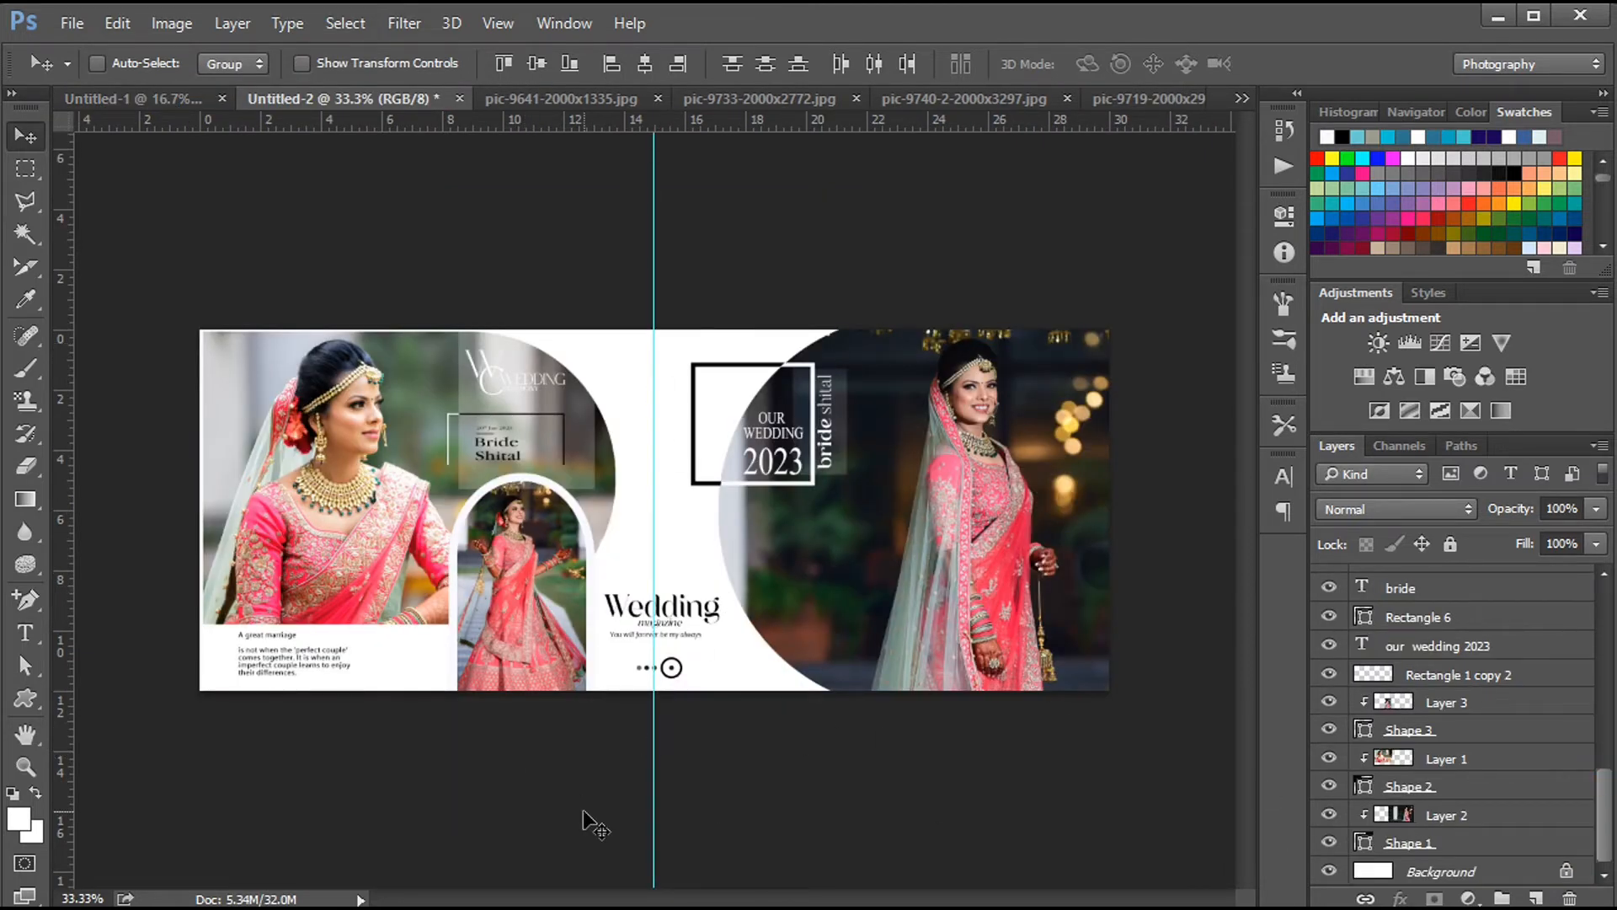
Step: Duplicate the Shape 3 arch above its photo, keep the photo clipped to the original arch, and move the copy to the upper center
{"action": "left_click", "coordinate": [536, 524], "text": "ctrl"}
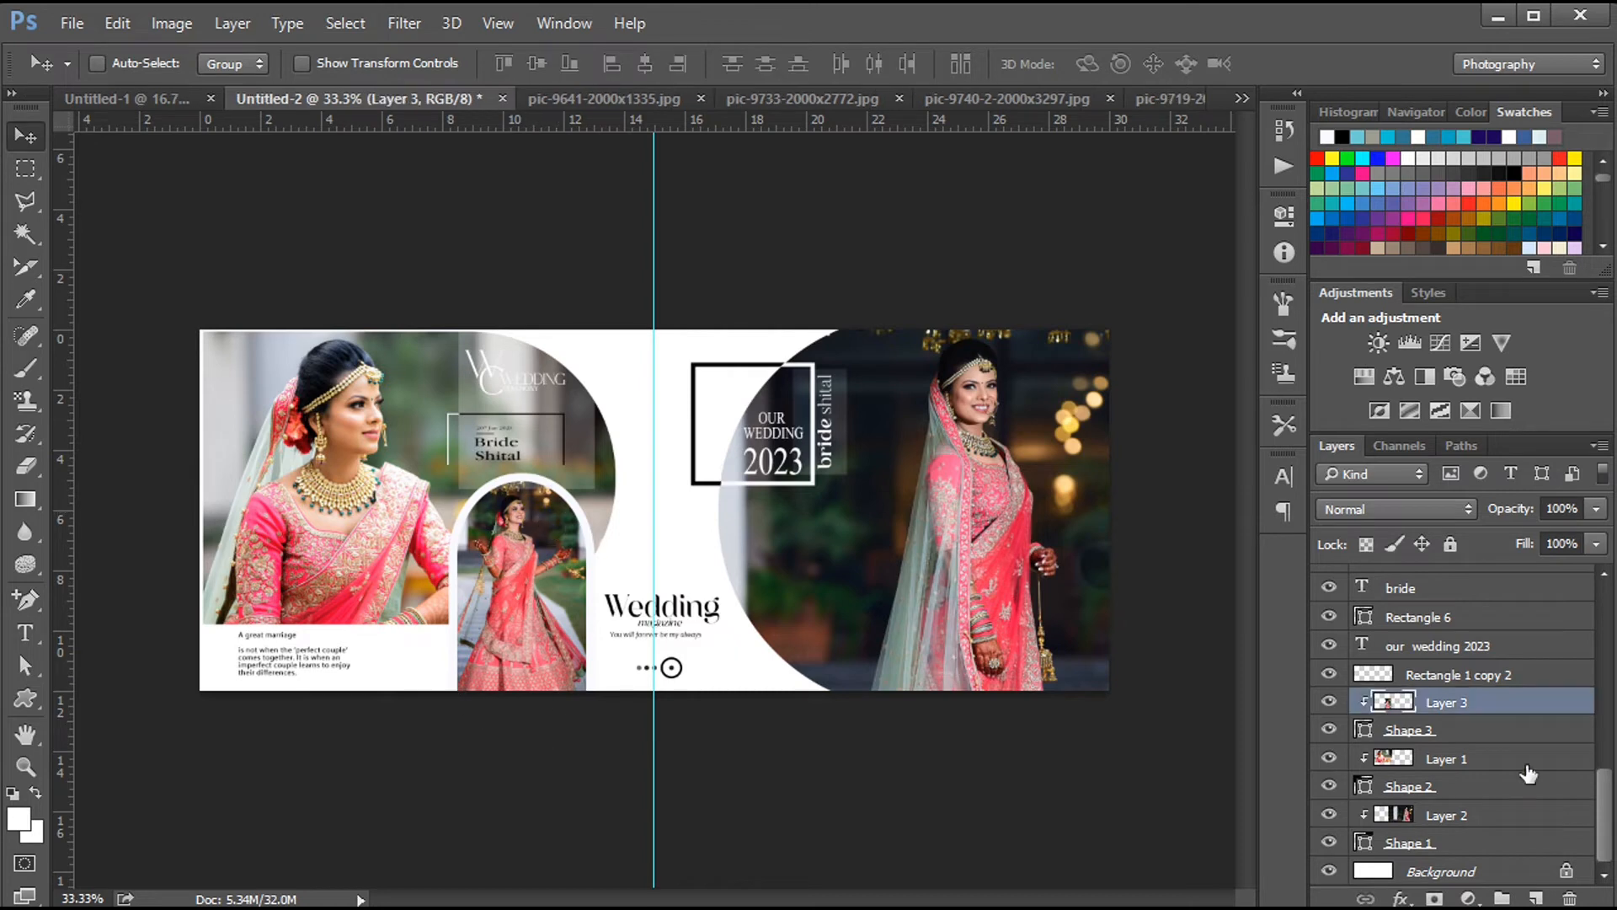
{"action": "left_click", "coordinate": [1440, 730]}
{"action": "key", "text": "ctrl+j"}
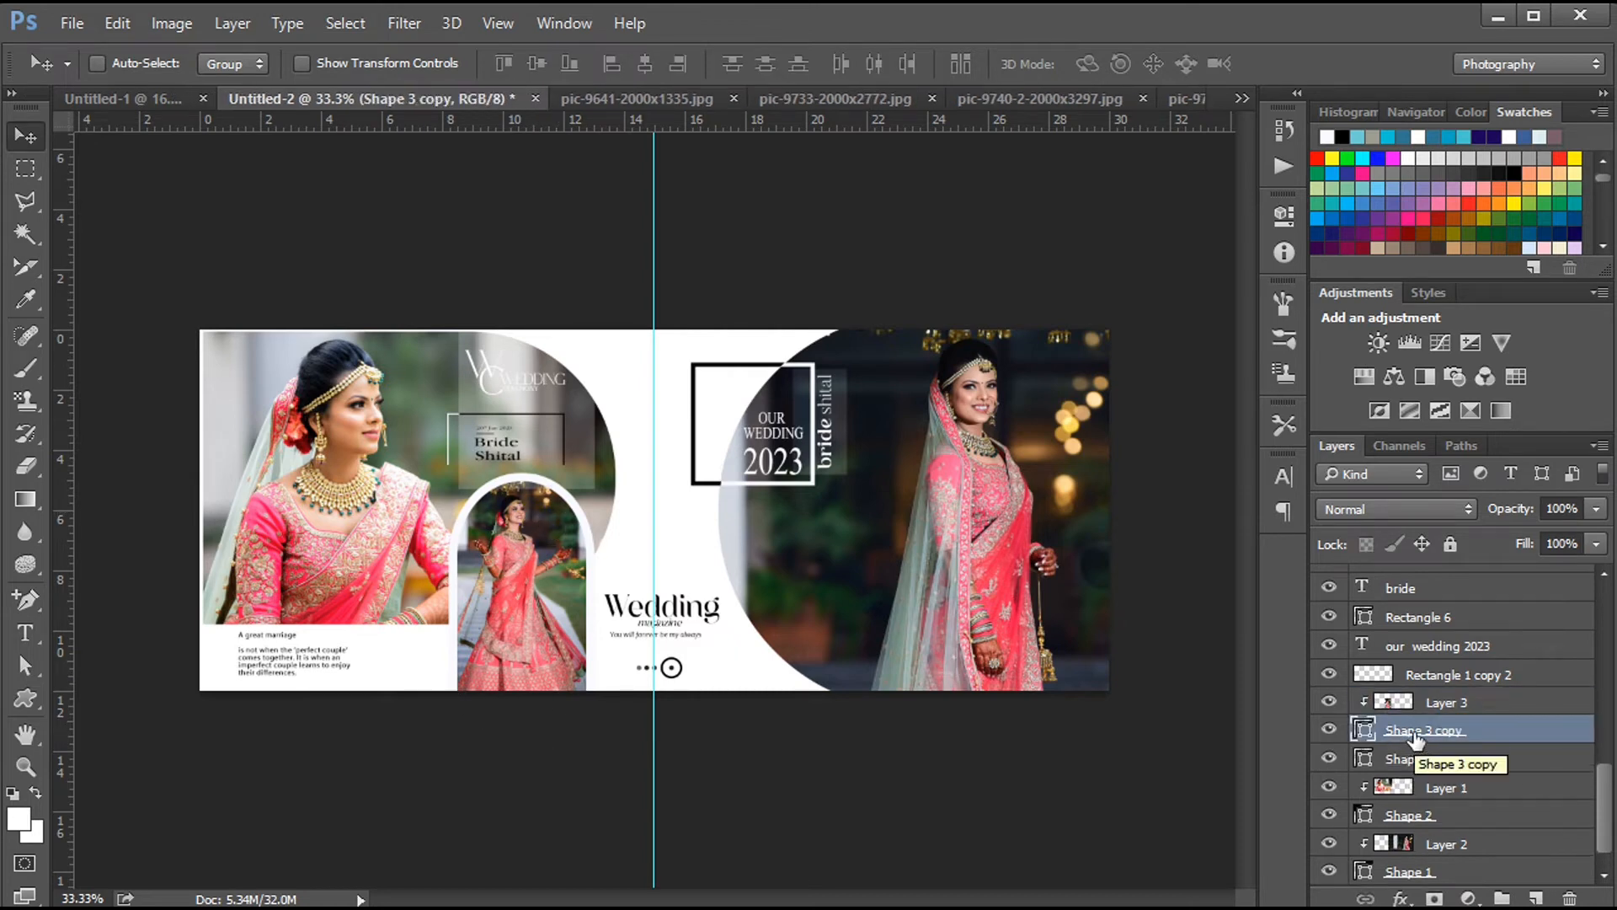
{"action": "scroll", "coordinate": [1589, 768], "scroll_direction": "up", "scroll_amount": 1}
{"action": "left_click_drag", "start_coordinate": [1423, 763], "coordinate": [1428, 722]}
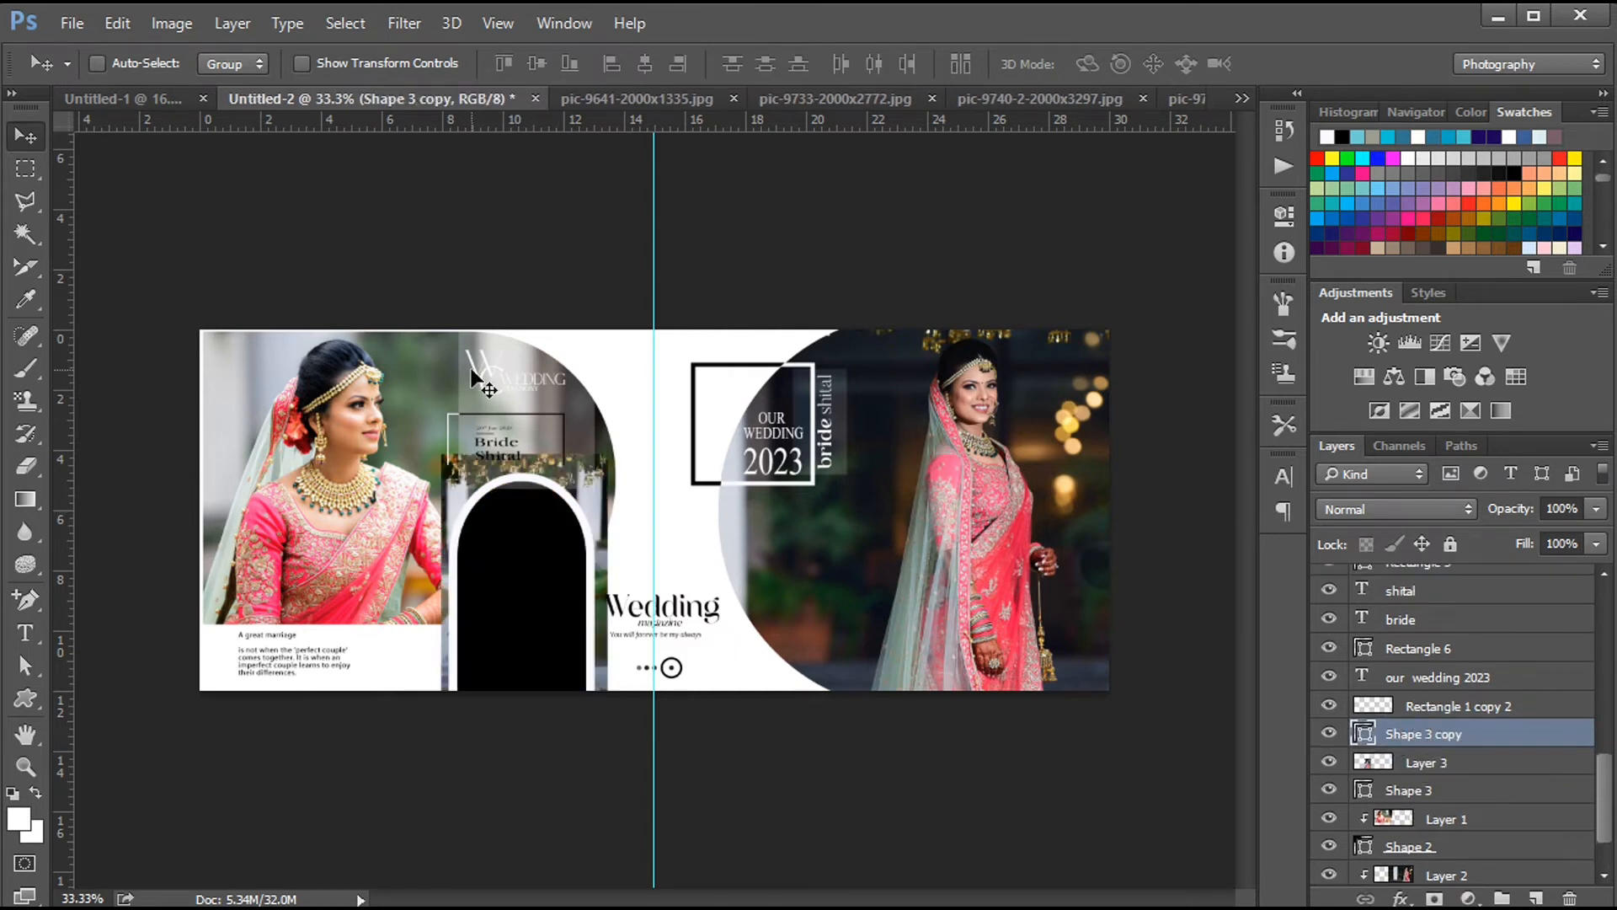
{"action": "left_click", "coordinate": [1405, 776], "text": "alt"}
{"action": "left_click_drag", "start_coordinate": [557, 621], "coordinate": [708, 349]}
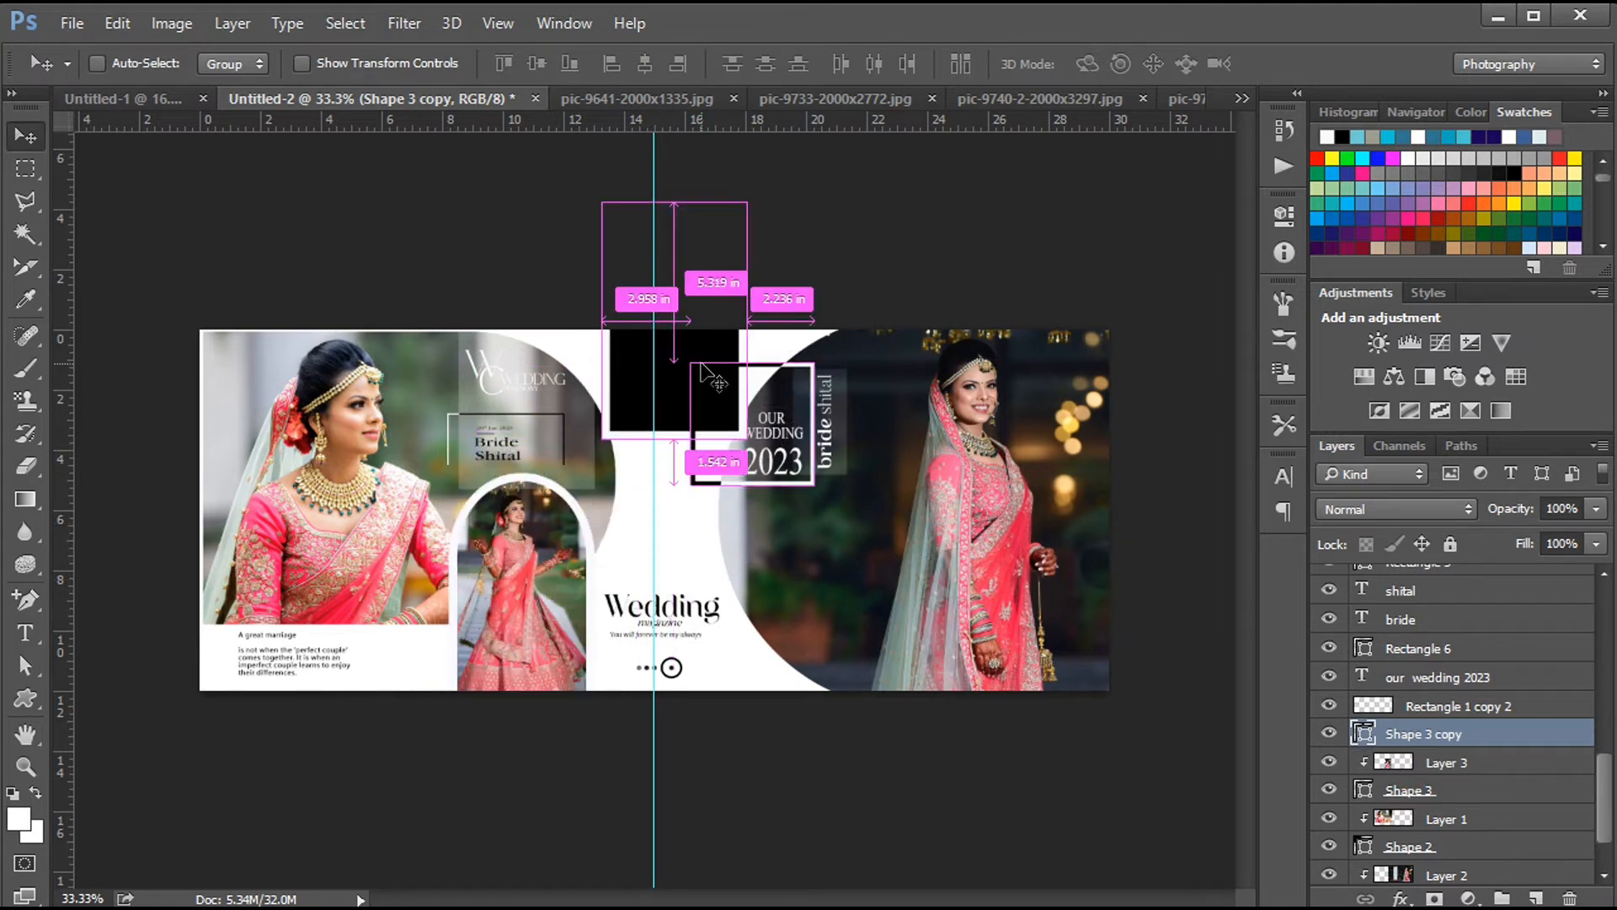
Step: Flip the arch copy vertically and scale it to about 73%, hanging from the page's upper edge
{"action": "key", "text": "ctrl+t"}
{"action": "right_click", "coordinate": [625, 355]}
{"action": "left_click", "coordinate": [672, 701]}
{"action": "left_click_drag", "start_coordinate": [746, 202], "coordinate": [731, 227]}
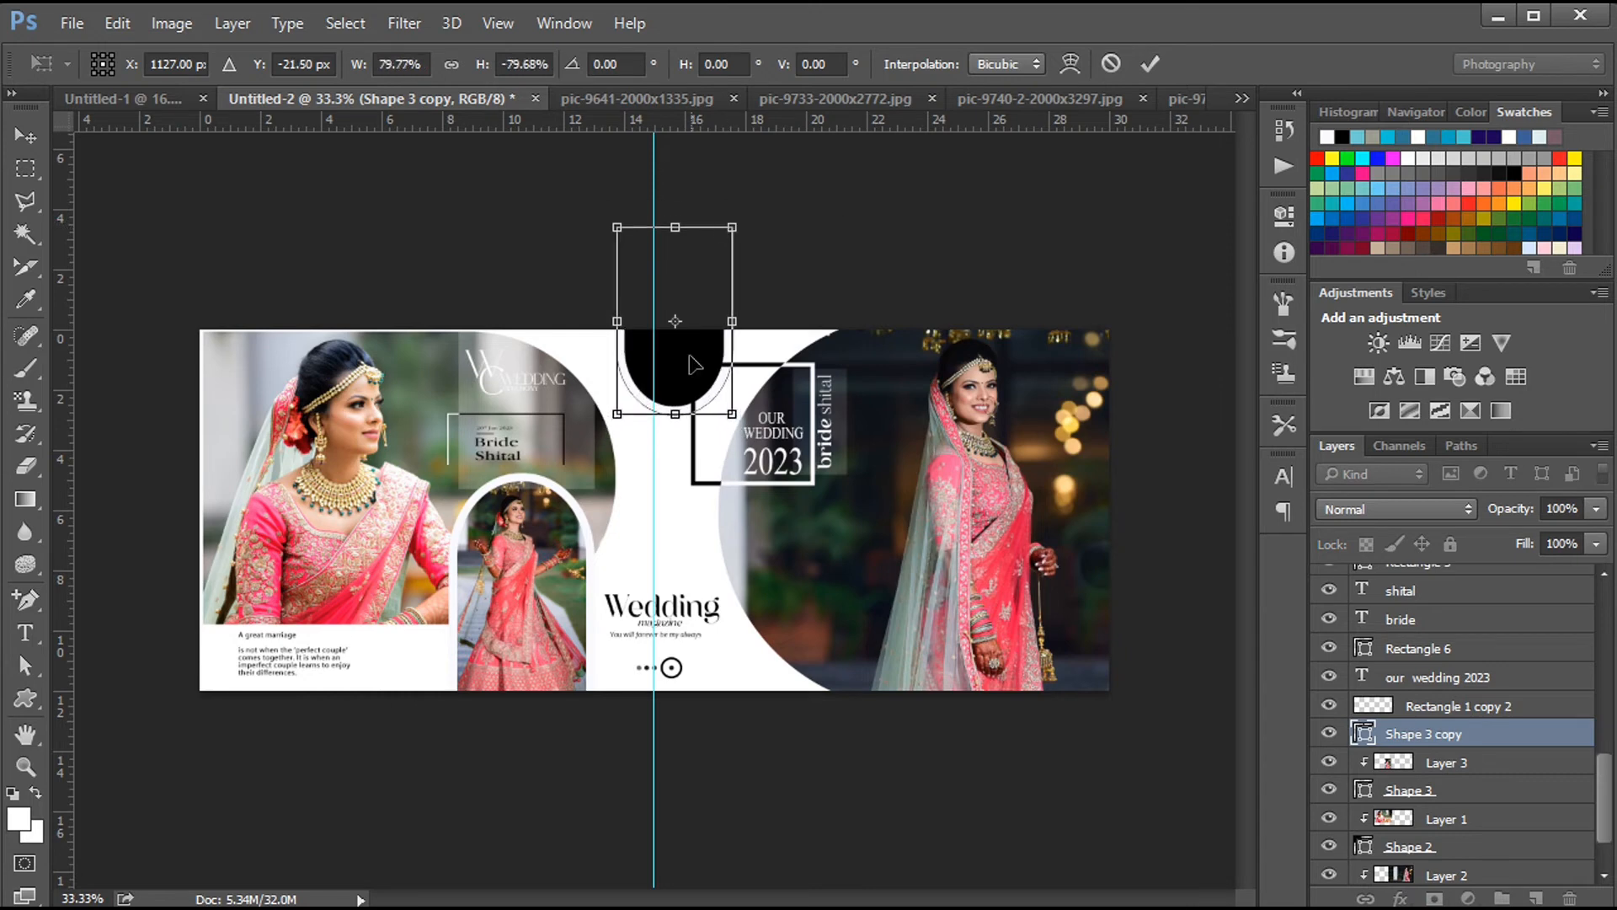
{"action": "left_click_drag", "start_coordinate": [689, 369], "coordinate": [645, 374]}
{"action": "left_click_drag", "start_coordinate": [693, 212], "coordinate": [682, 223]}
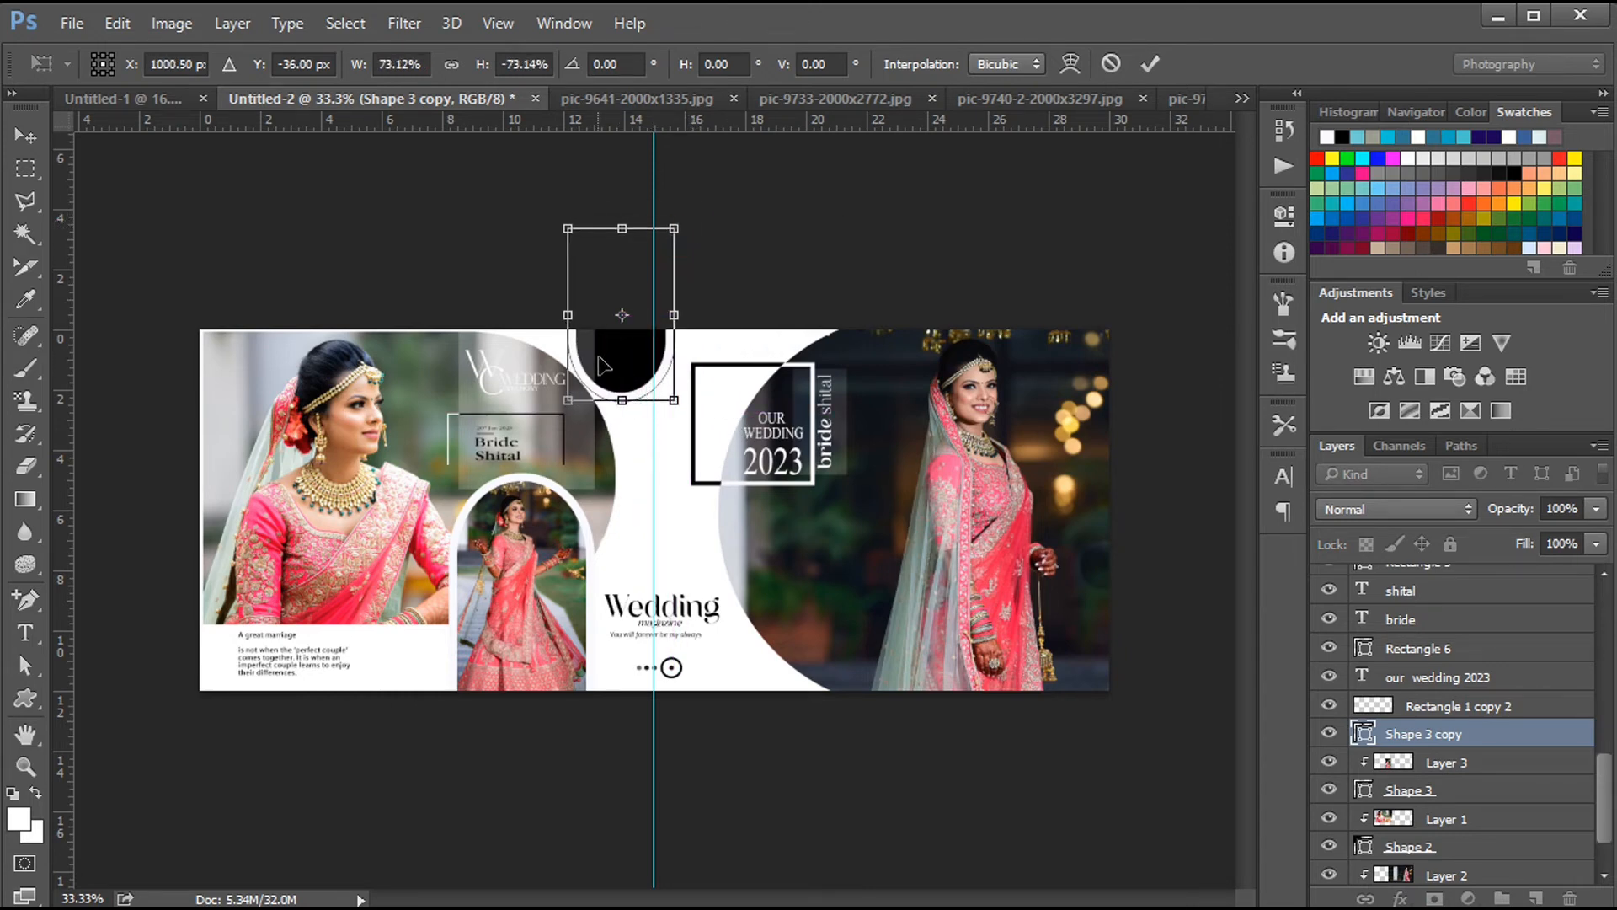
Step: Shift the flipped arch and the wedding ceremony text block slightly to the left
{"action": "key", "text": "Left"}
{"action": "key", "text": "Left"}
{"action": "key", "text": "Left"}
{"action": "key", "text": "Left"}
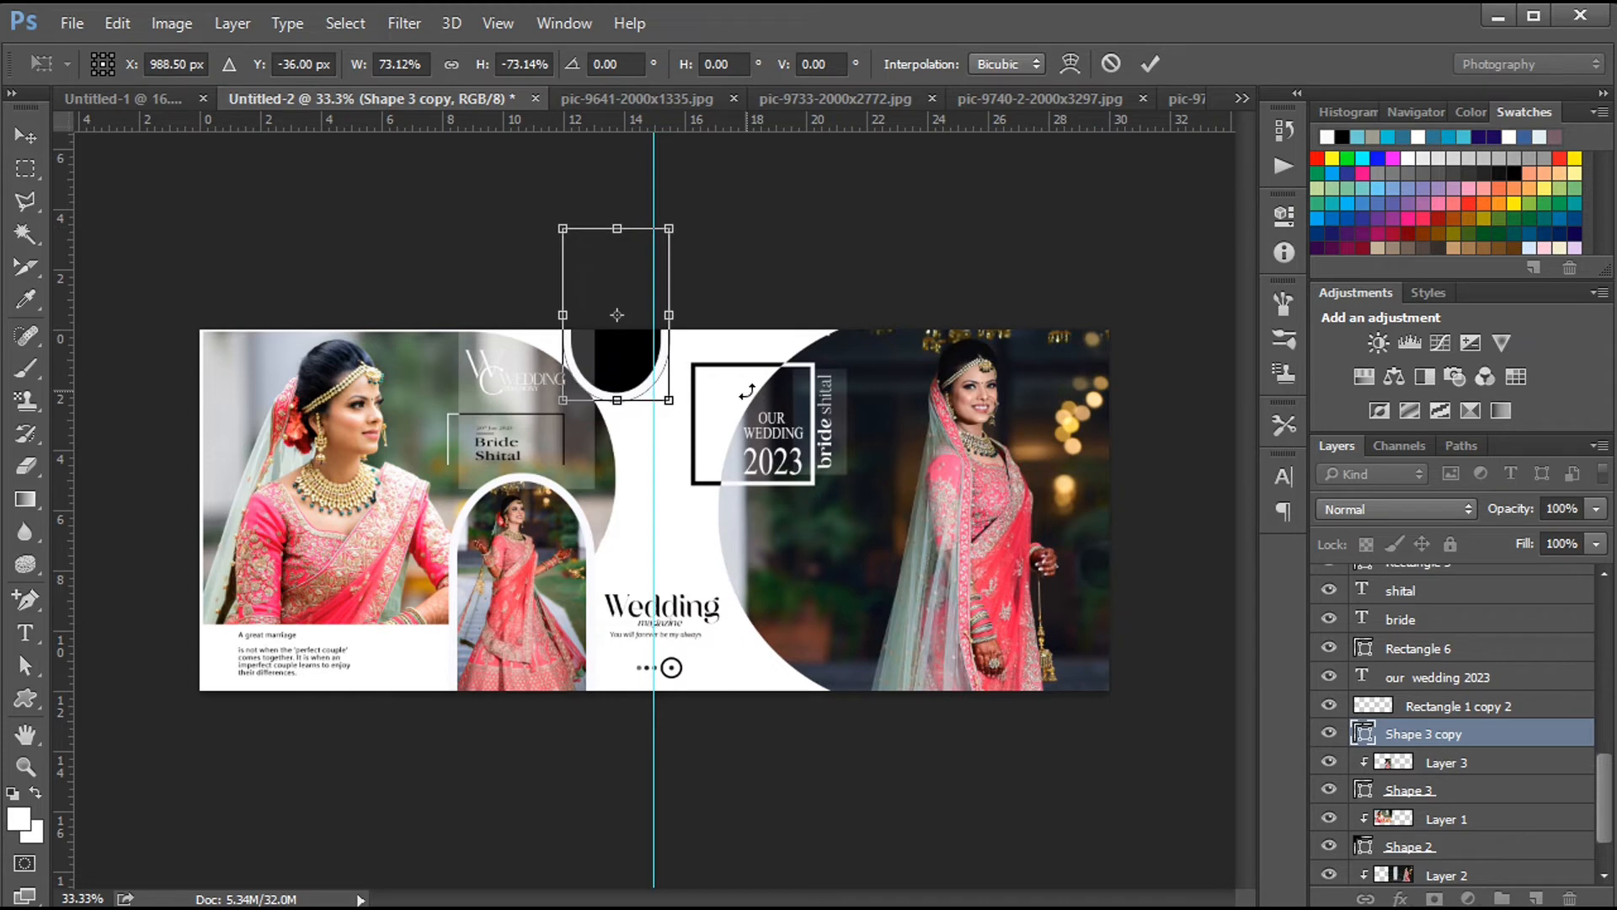
{"action": "key", "text": "Return"}
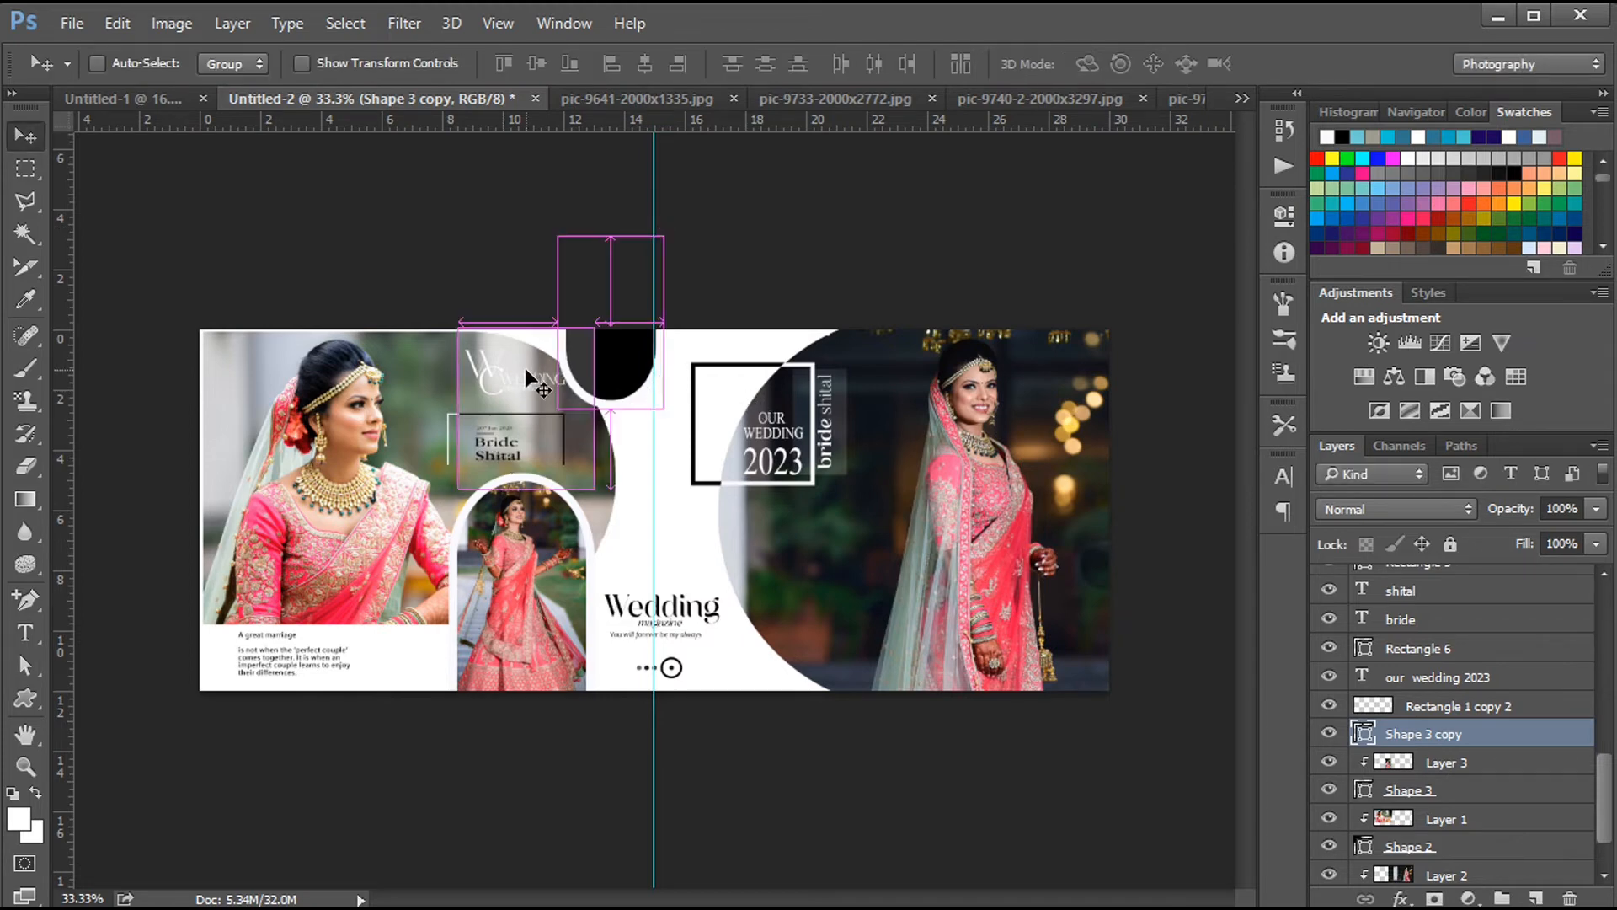
{"action": "left_click_drag", "start_coordinate": [524, 368], "coordinate": [506, 369]}
{"action": "left_click_drag", "start_coordinate": [611, 361], "coordinate": [604, 370]}
Step: Put the flipped arch below the original arch in the layer order and clip a copy of the left photo to it
{"action": "scroll", "coordinate": [1605, 808], "scroll_direction": "down", "scroll_amount": 3}
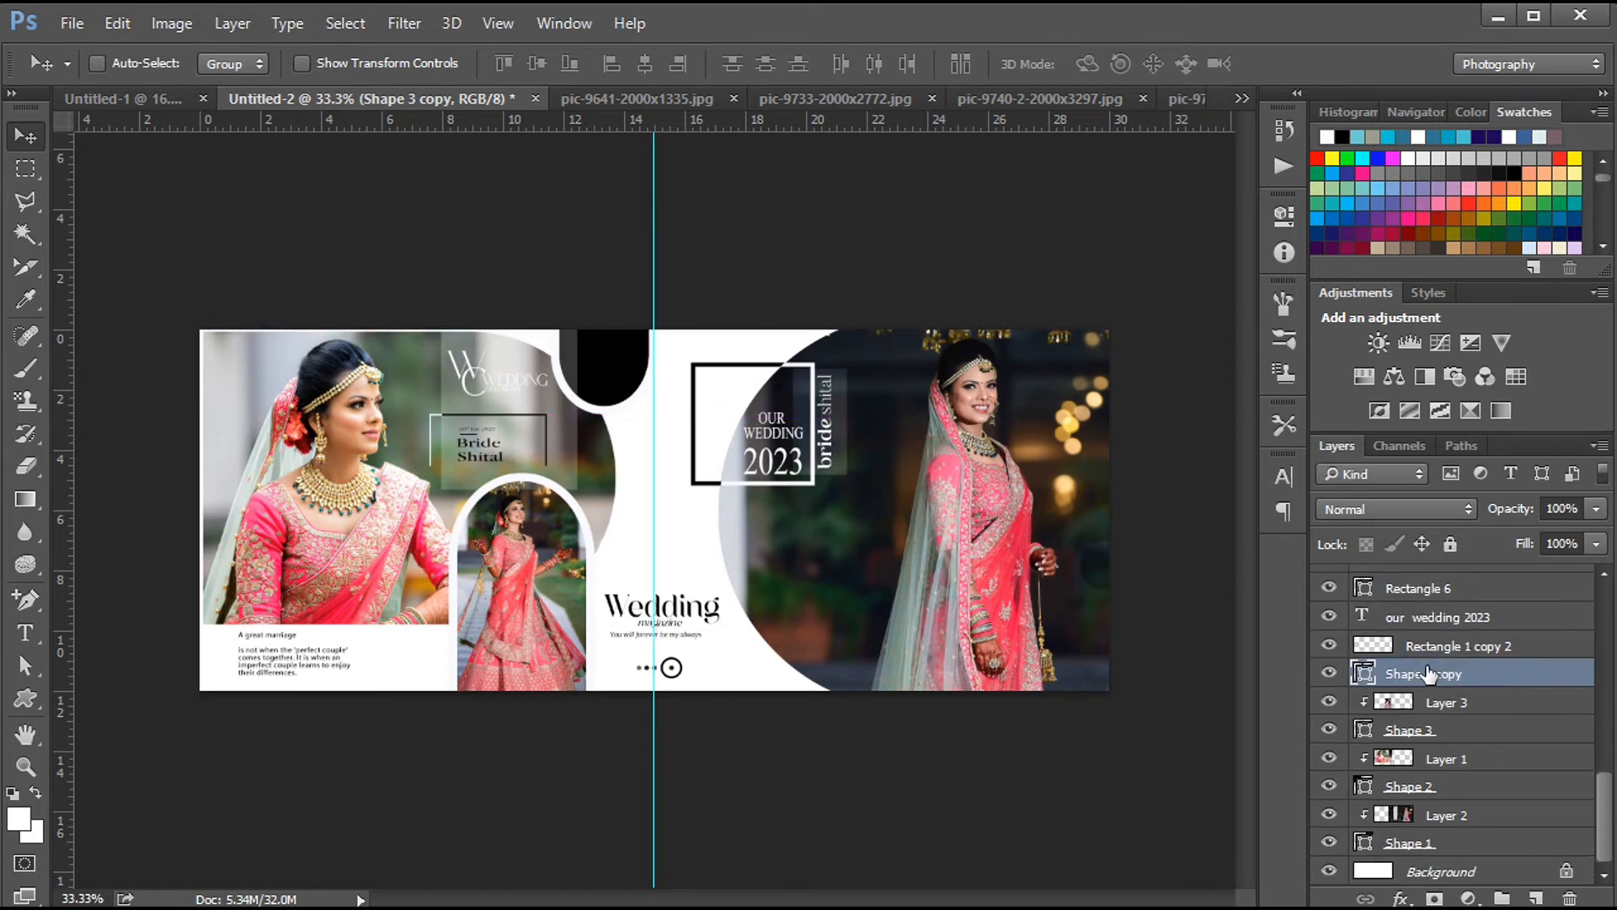
{"action": "left_click_drag", "start_coordinate": [1425, 676], "coordinate": [1431, 721]}
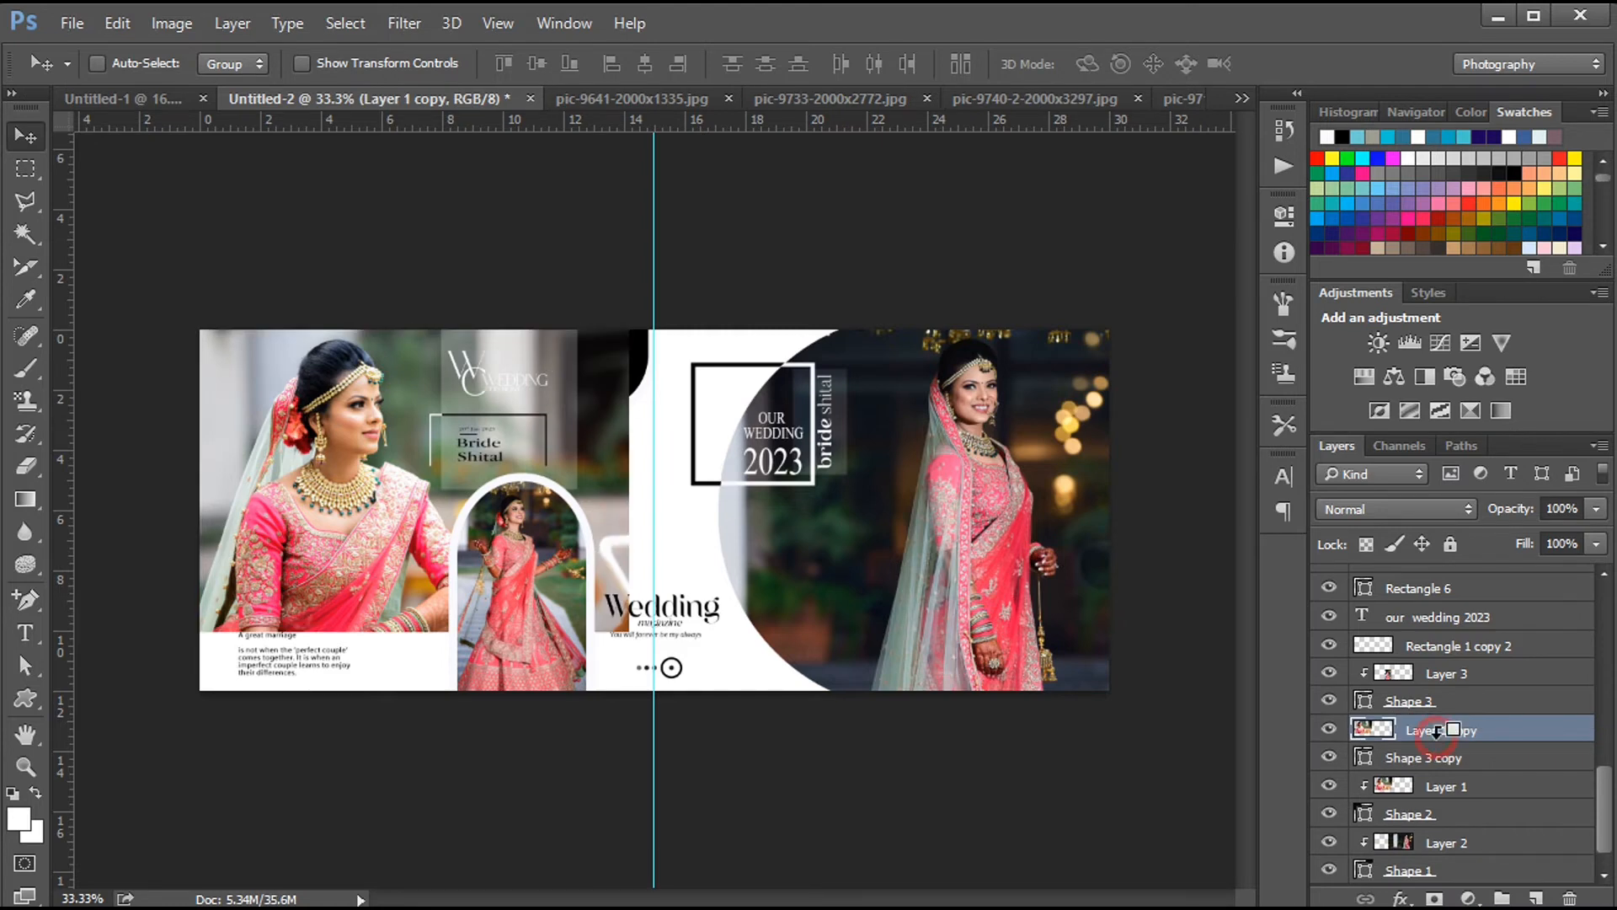
{"action": "left_click", "coordinate": [1436, 730], "text": "alt"}
Step: Move the flipped arch slightly left and shrink it a little
{"action": "left_click_drag", "start_coordinate": [638, 368], "coordinate": [616, 369]}
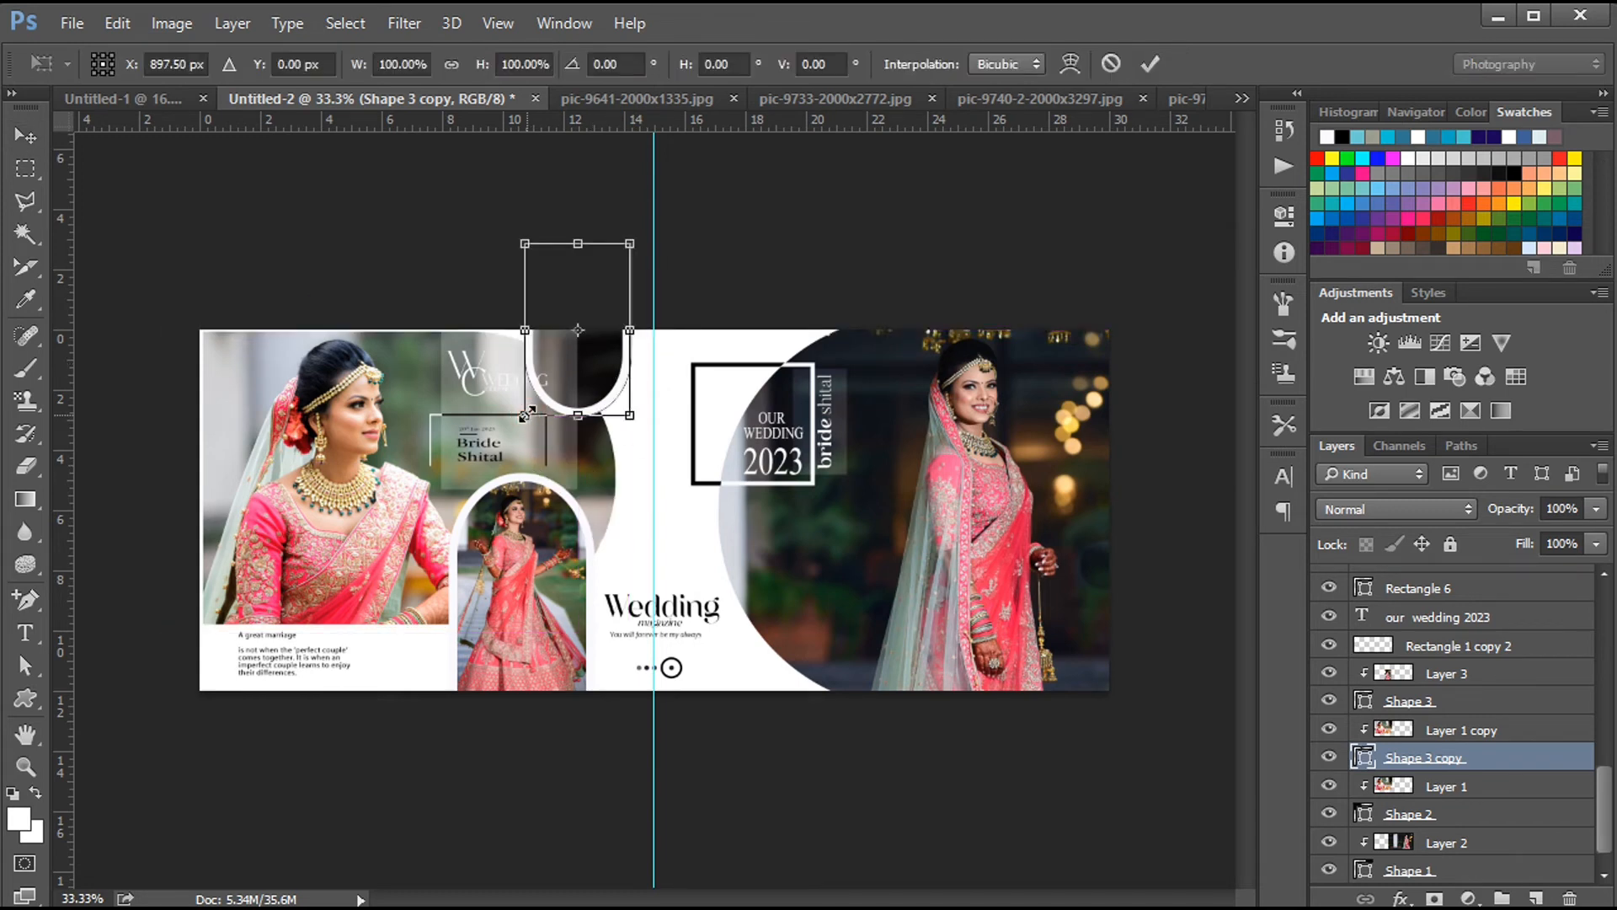
{"action": "left_click_drag", "start_coordinate": [526, 412], "coordinate": [472, 392]}
{"action": "key", "text": "Return"}
Step: Shrink the wedding ceremony text block slightly and place it just above the lower arch
{"action": "key", "text": "ctrl+t"}
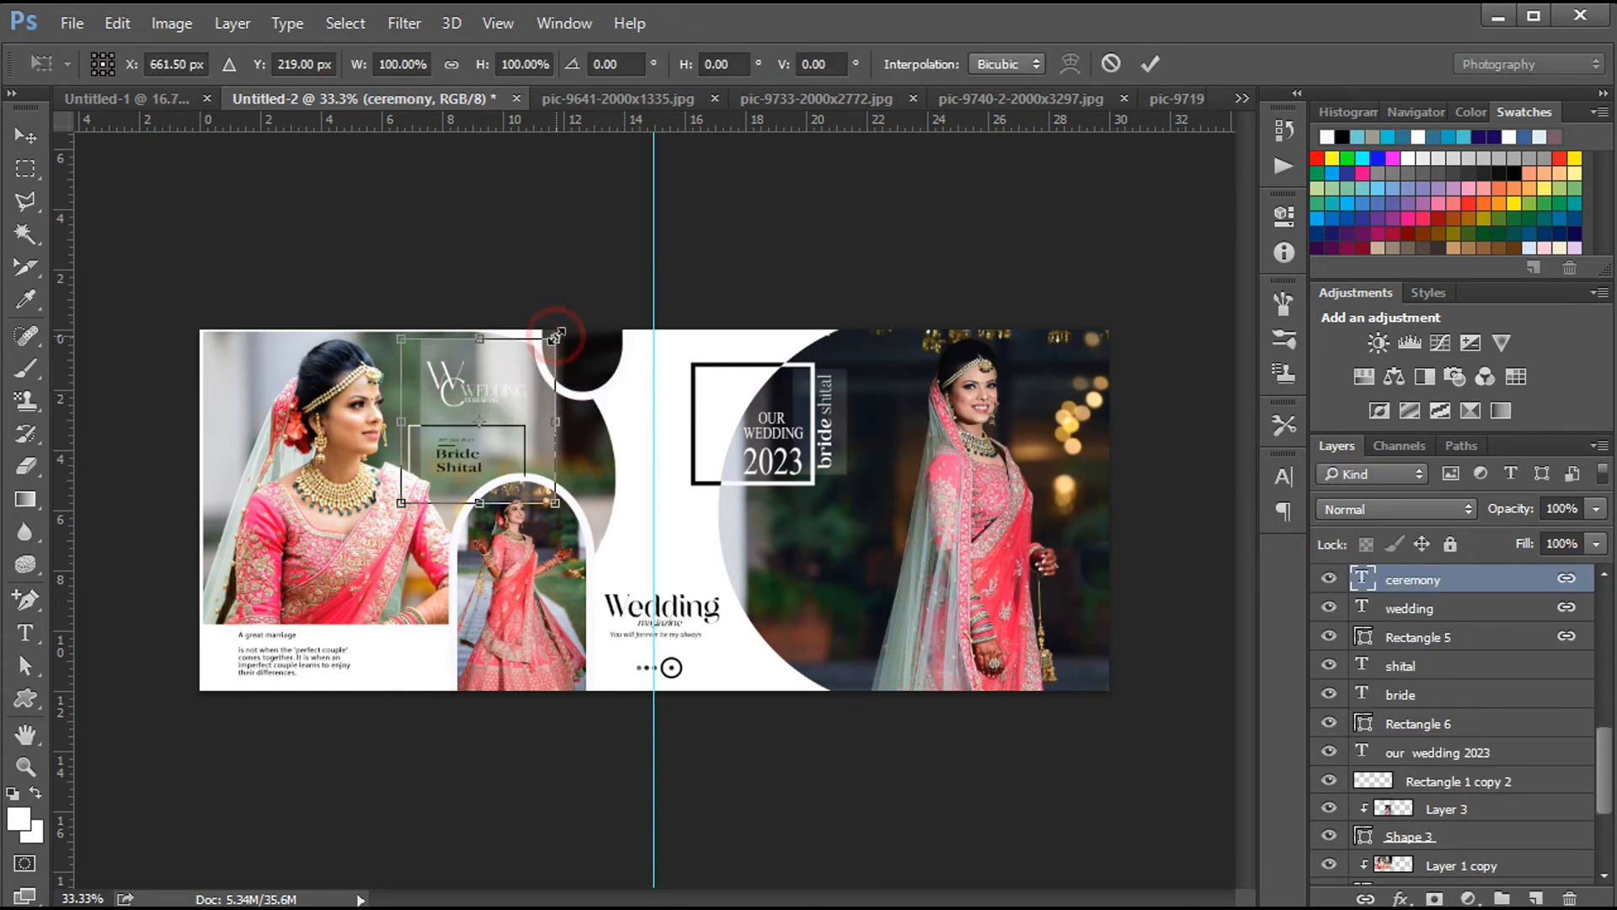
{"action": "left_click_drag", "start_coordinate": [556, 337], "coordinate": [547, 345]}
{"action": "left_click_drag", "start_coordinate": [518, 419], "coordinate": [552, 429]}
{"action": "key", "text": "Return"}
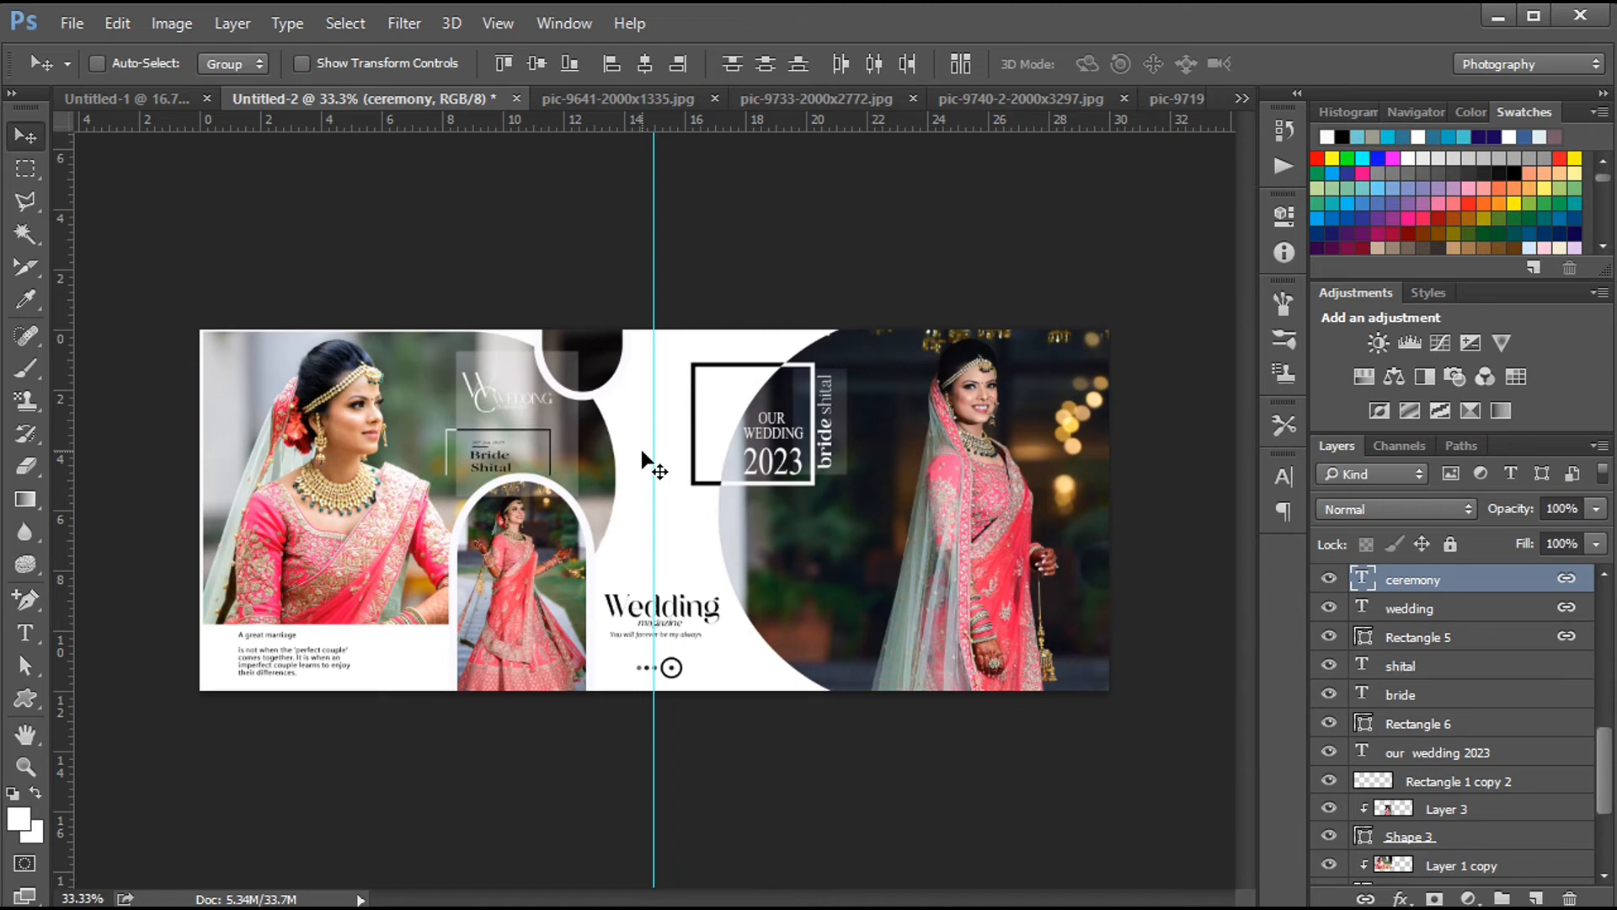
Step: Copy the bride photo from pic-9719-2000x2996.jpg into Untitled-2 and clip it to the flipped arch
{"action": "left_click", "coordinate": [1177, 98]}
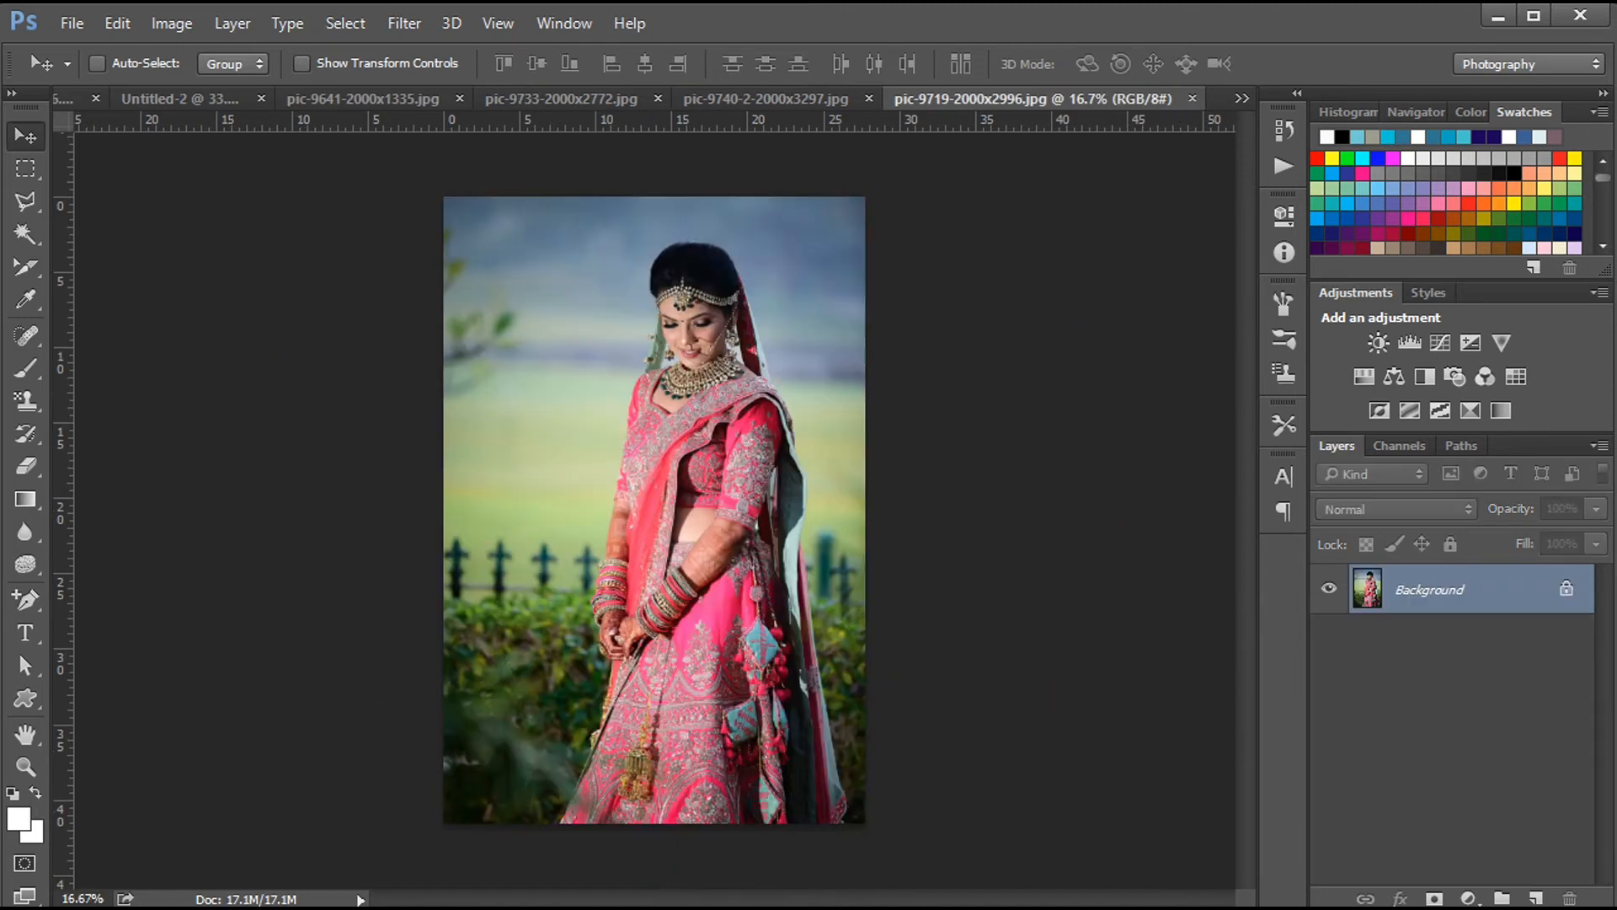
{"action": "left_click", "coordinate": [354, 99]}
{"action": "left_click", "coordinate": [587, 411], "text": "ctrl"}
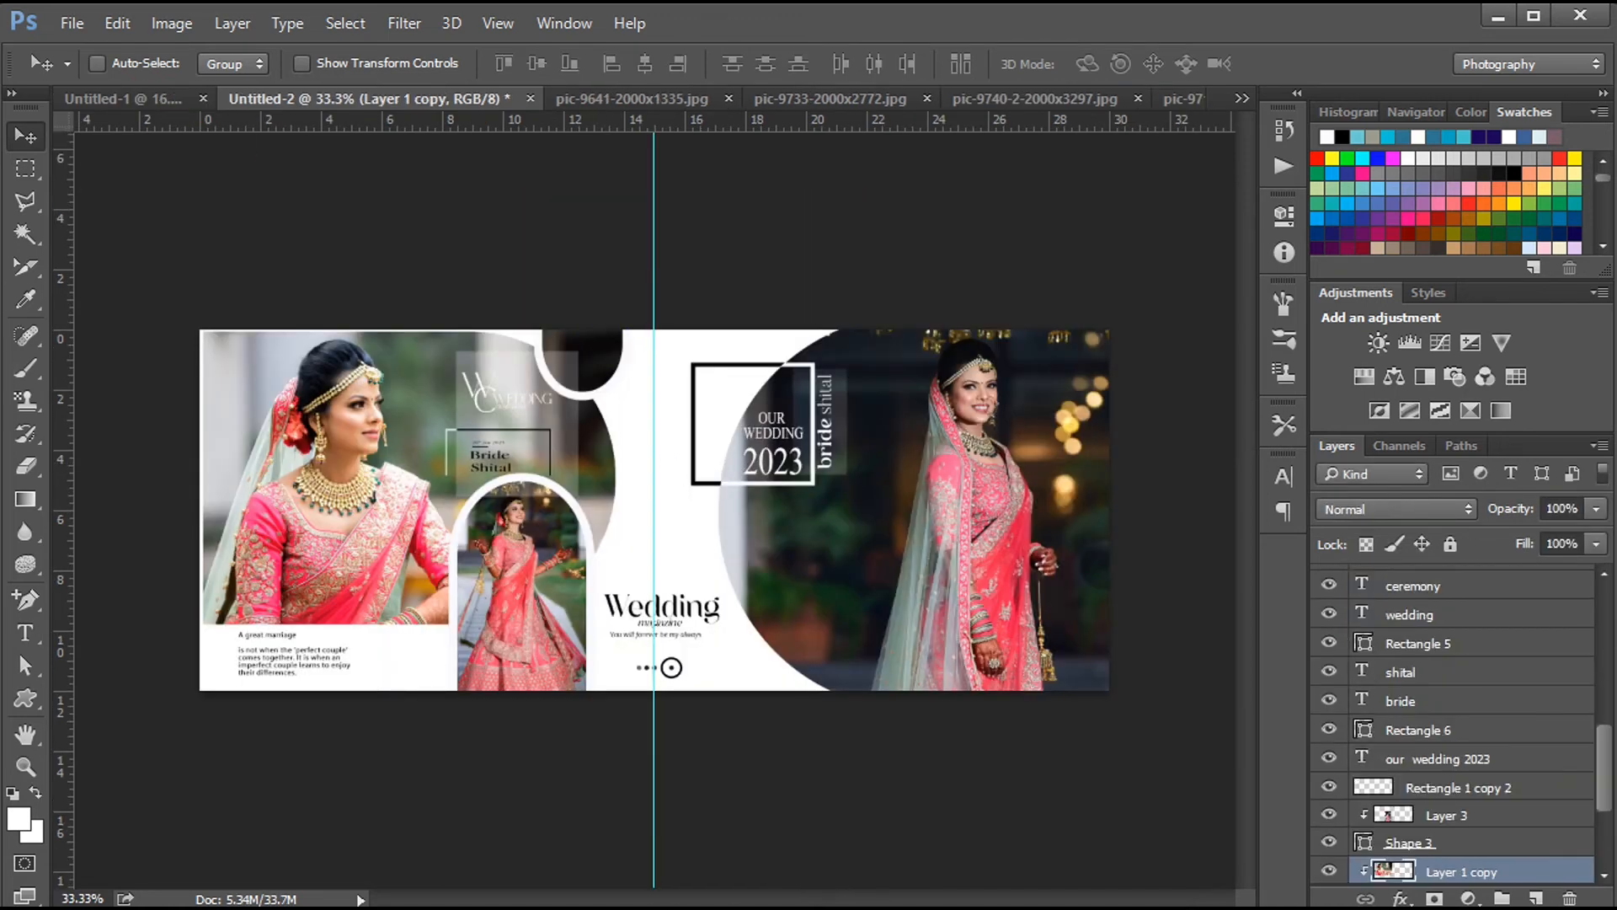
{"action": "key", "text": "ctrl+v"}
{"action": "key", "text": "ctrl+alt+g"}
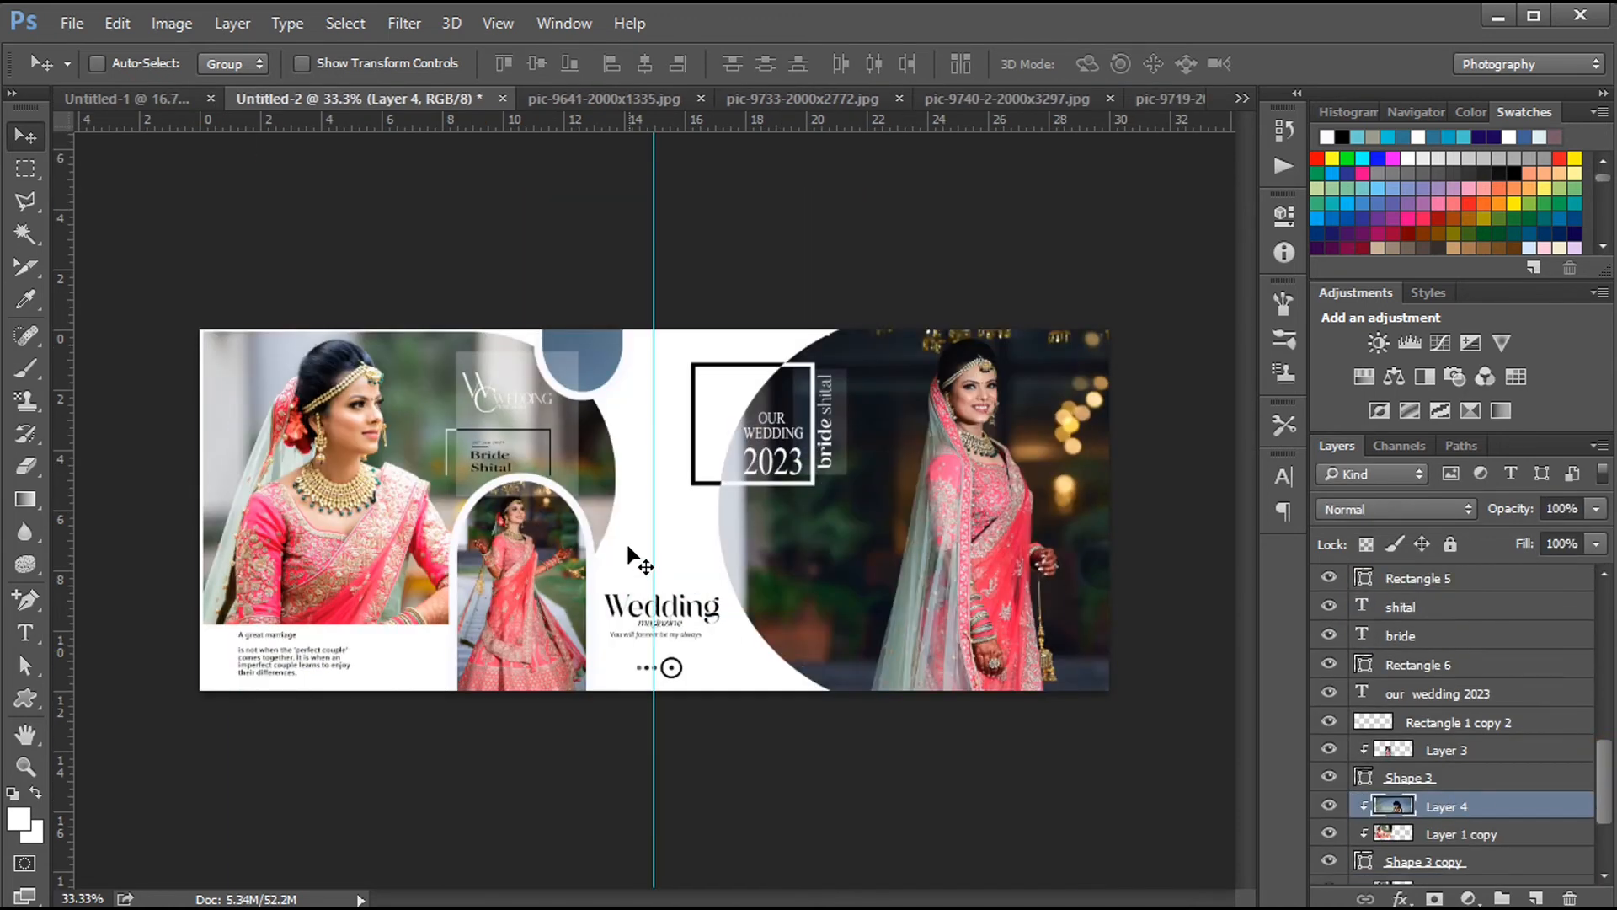
Step: Scale the new bride photo to about 12.4%, fit it in the flipped arch, and delete the left photo's copy beneath it
{"action": "key", "text": "ctrl+t"}
{"action": "left_click_drag", "start_coordinate": [1076, 332], "coordinate": [580, 613]}
{"action": "left_click_drag", "start_coordinate": [607, 814], "coordinate": [528, 329]}
{"action": "left_click_drag", "start_coordinate": [714, 265], "coordinate": [627, 352]}
{"action": "left_click_drag", "start_coordinate": [598, 366], "coordinate": [598, 341]}
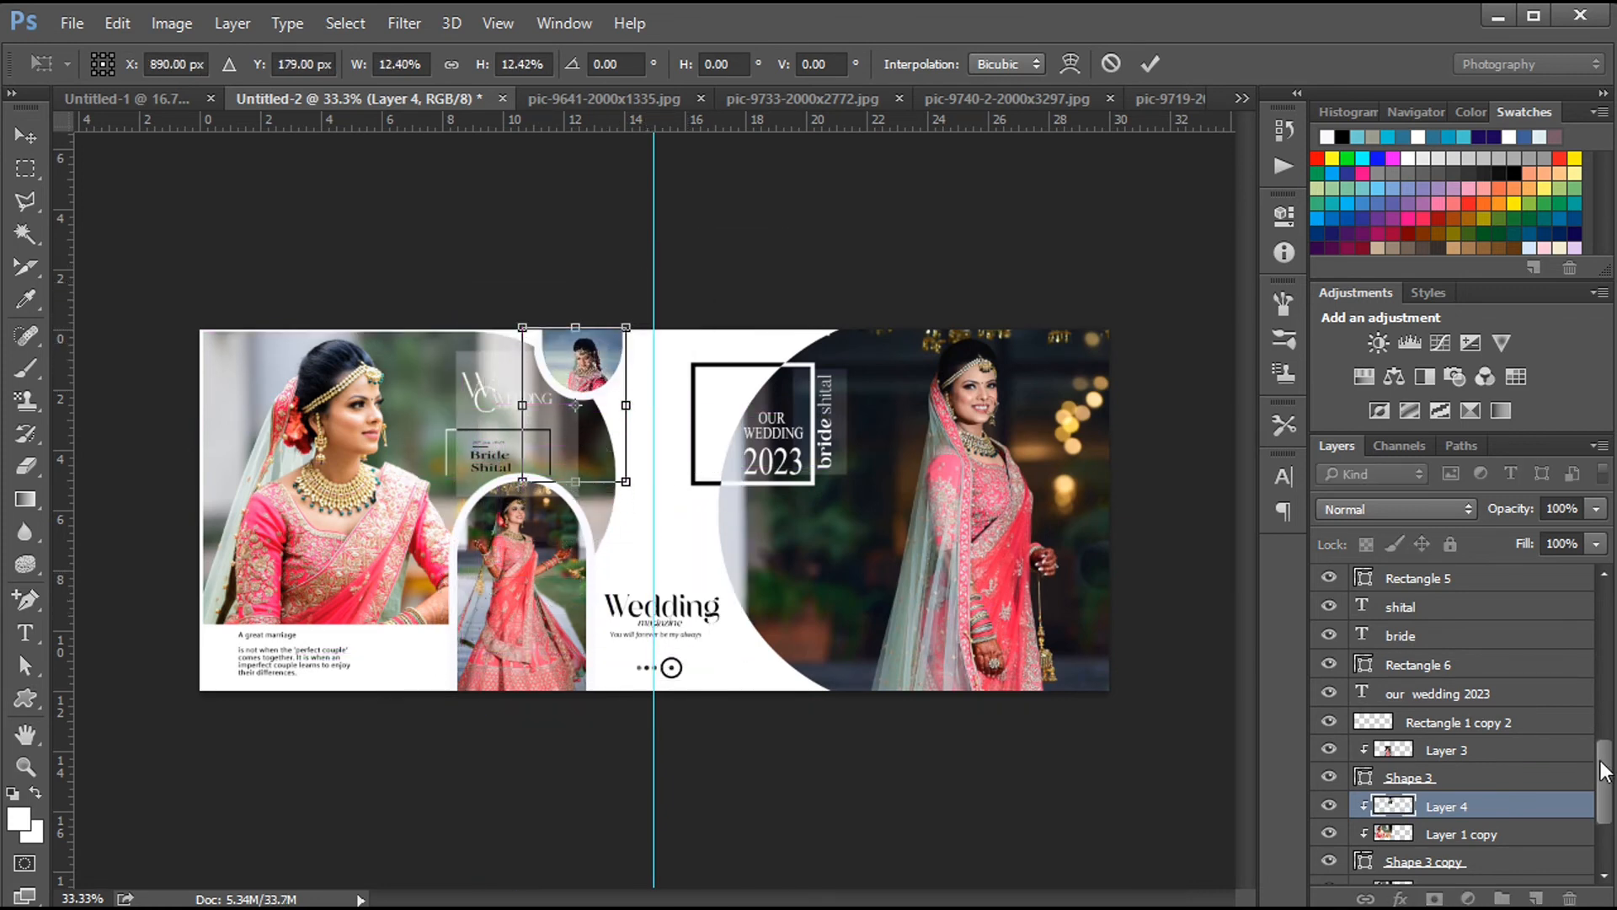
{"action": "left_click_drag", "start_coordinate": [1603, 765], "coordinate": [1603, 780]}
{"action": "key", "text": "Return"}
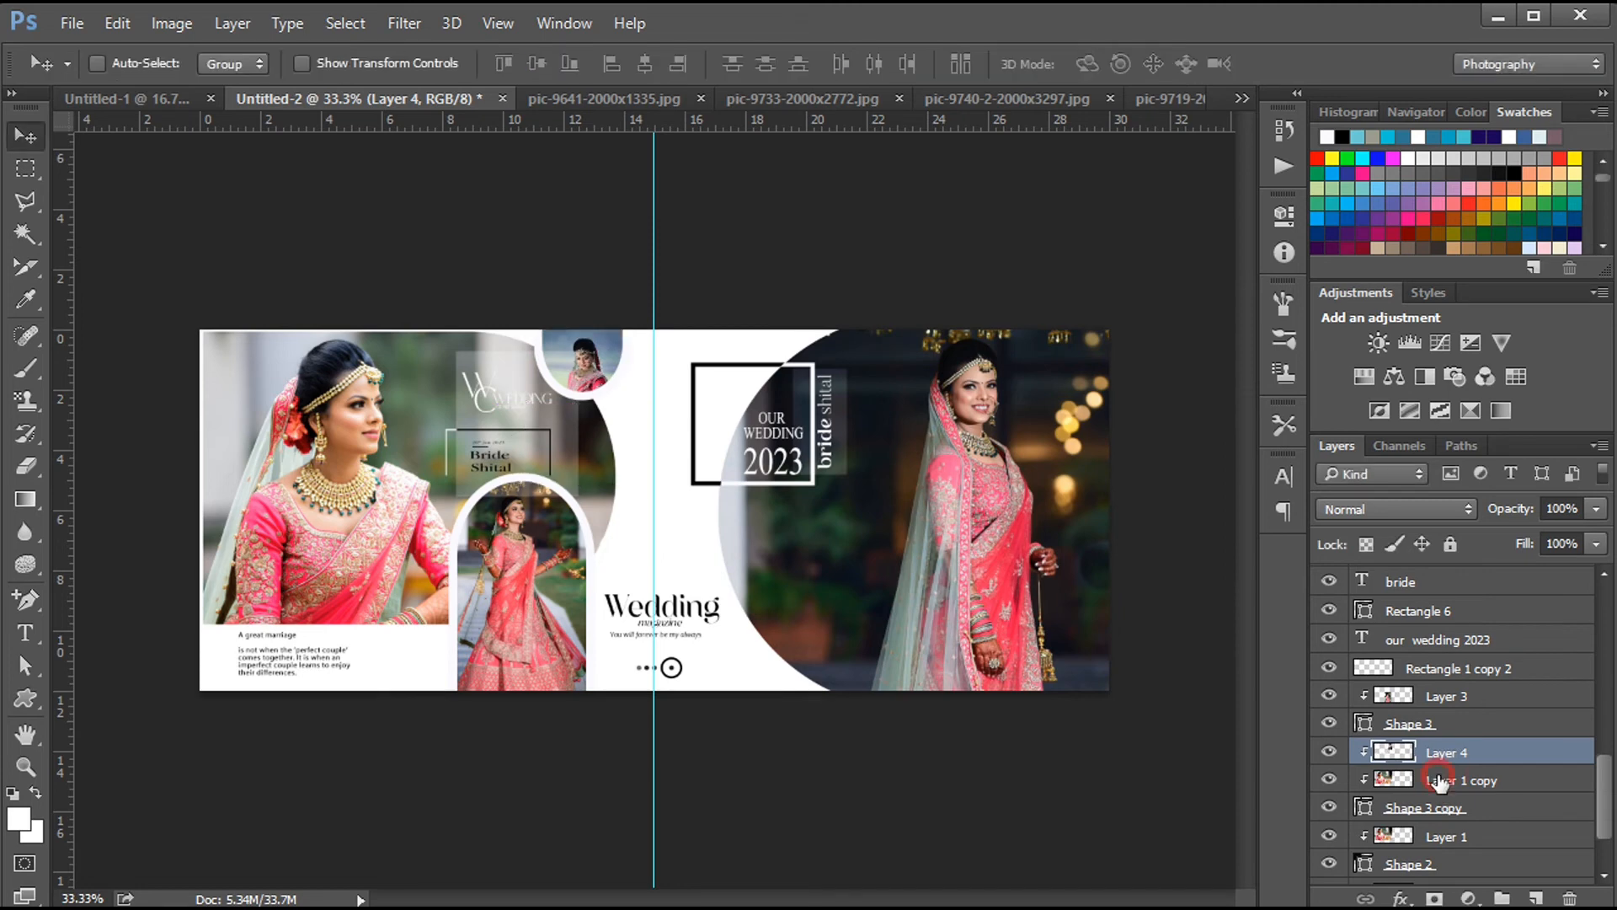
{"action": "left_click", "coordinate": [1440, 781]}
{"action": "key", "text": "Delete"}
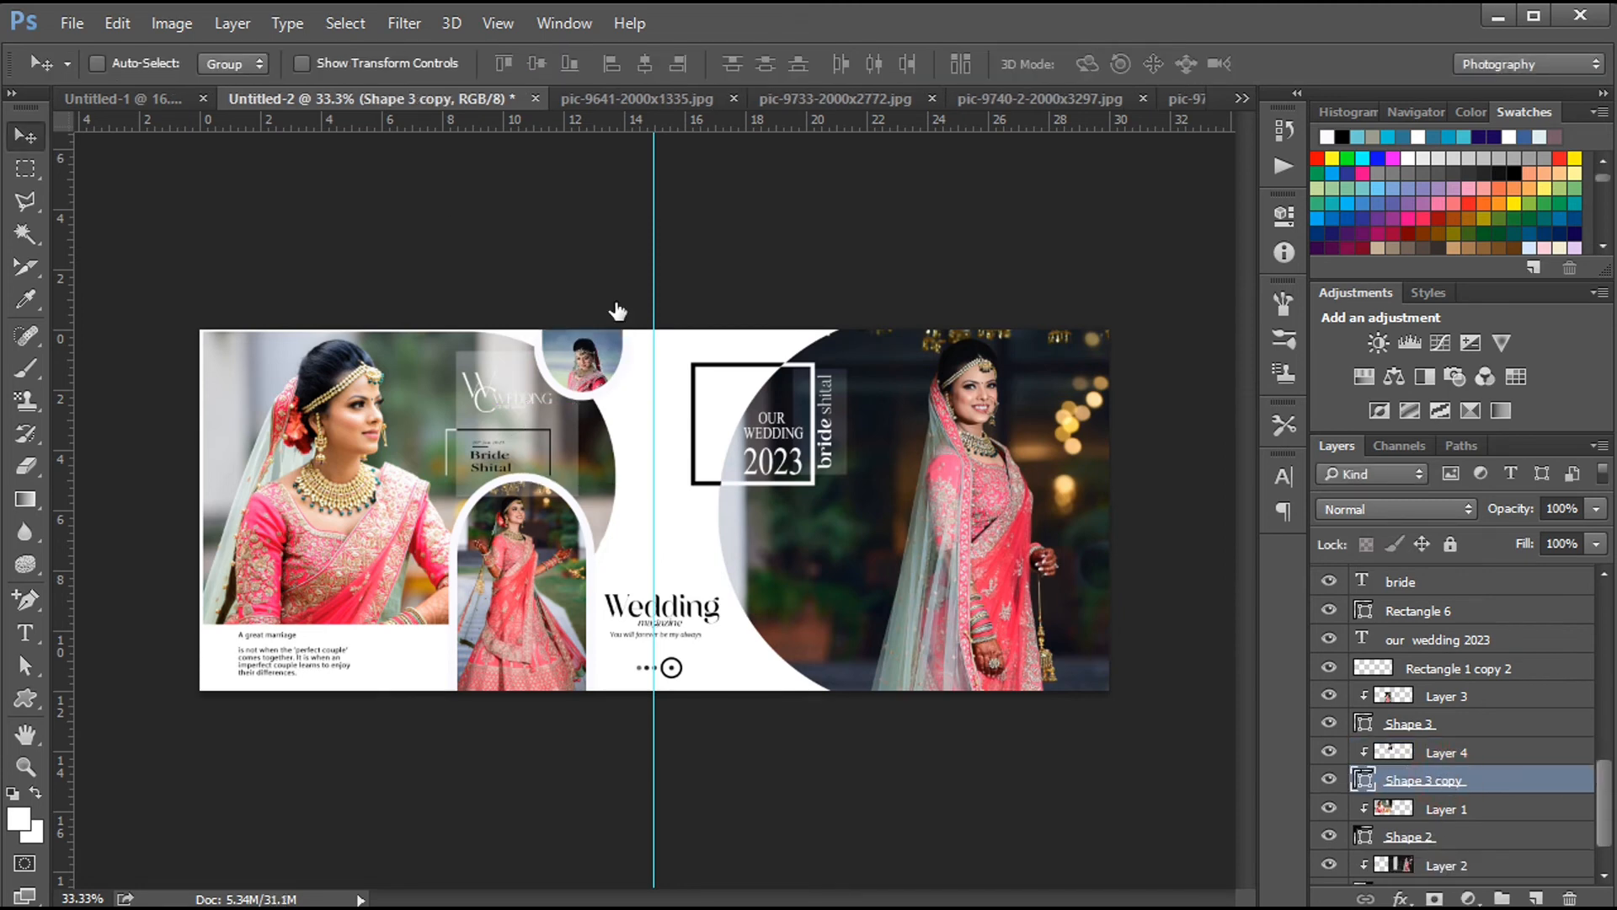
Step: Move the flipped arch and its photo down and slightly right to show more of the bride, fine-tuning the photo's position leftward
{"action": "key", "text": "ctrl+t"}
{"action": "left_click_drag", "start_coordinate": [617, 312], "coordinate": [620, 385]}
{"action": "key", "text": "Return"}
{"action": "left_click", "coordinate": [606, 391], "text": "ctrl"}
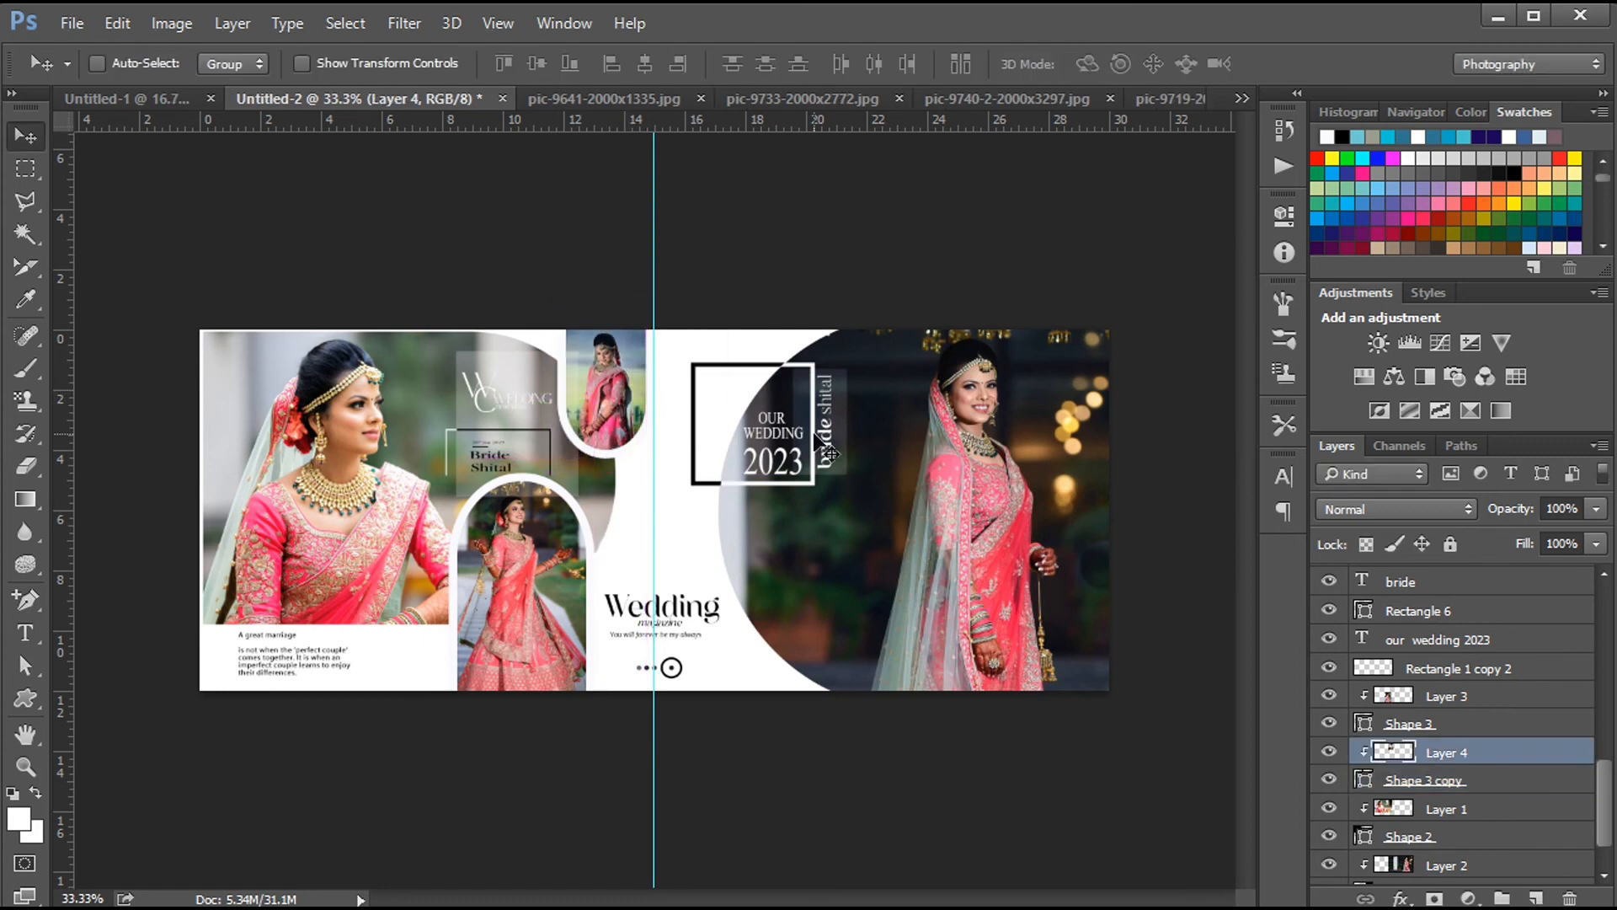
{"action": "key", "text": "Left"}
{"action": "key", "text": "Left"}
{"action": "key", "text": "Left"}
{"action": "key", "text": "Left"}
{"action": "key", "text": "ctrl+plus"}
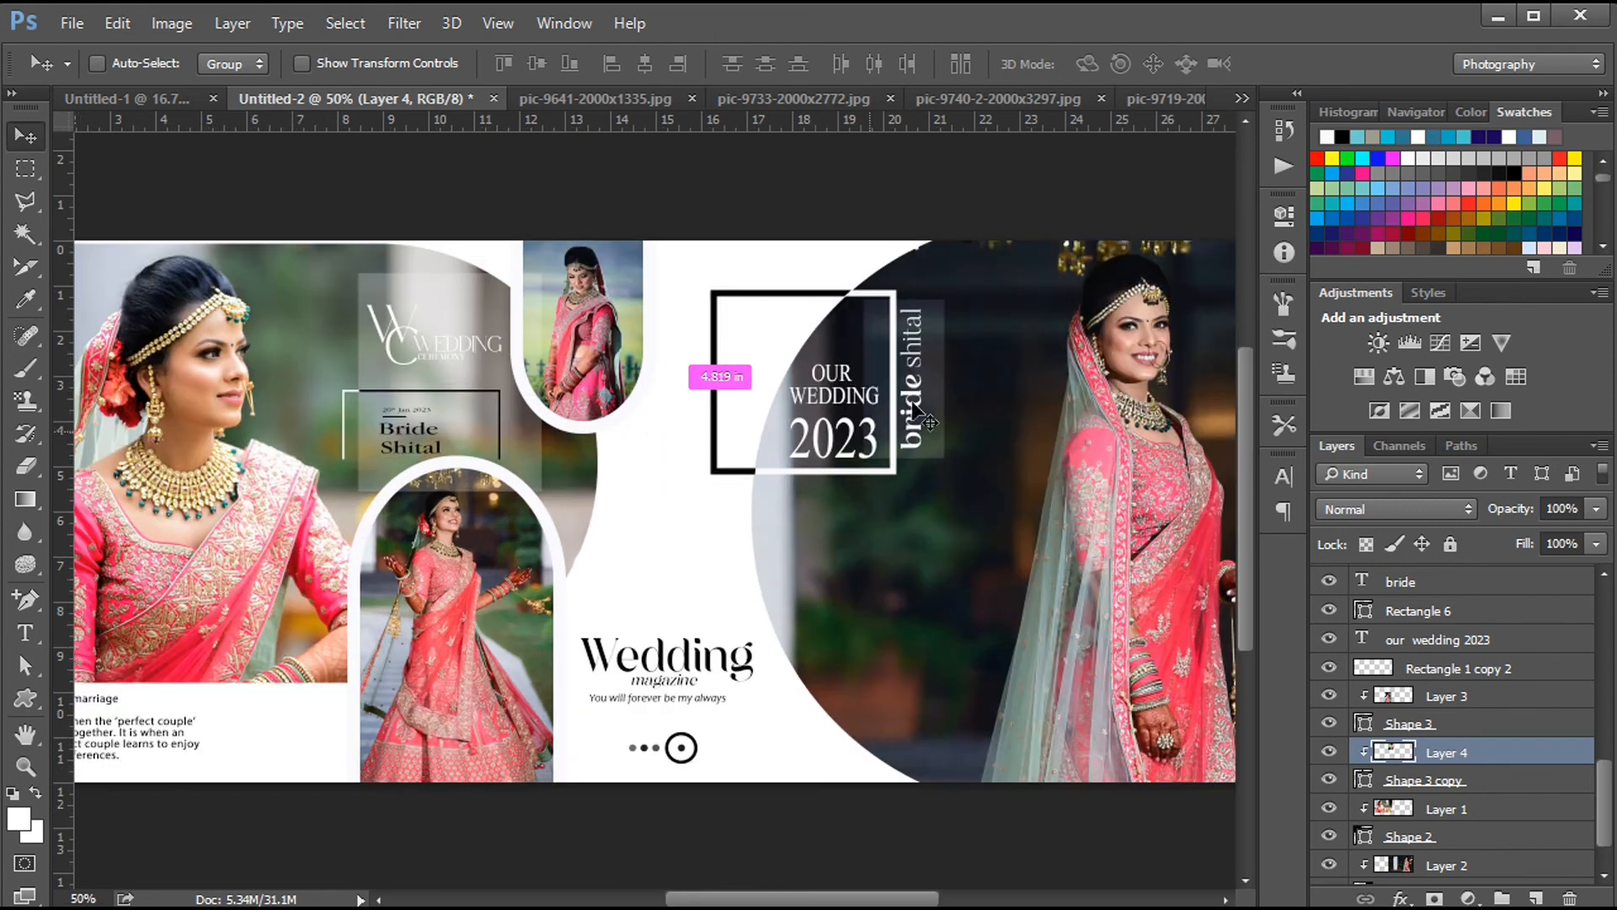
{"action": "scroll", "coordinate": [1252, 437], "scroll_direction": "up", "scroll_amount": 1}
{"action": "scroll", "coordinate": [1252, 434], "scroll_direction": "up", "scroll_amount": 1}
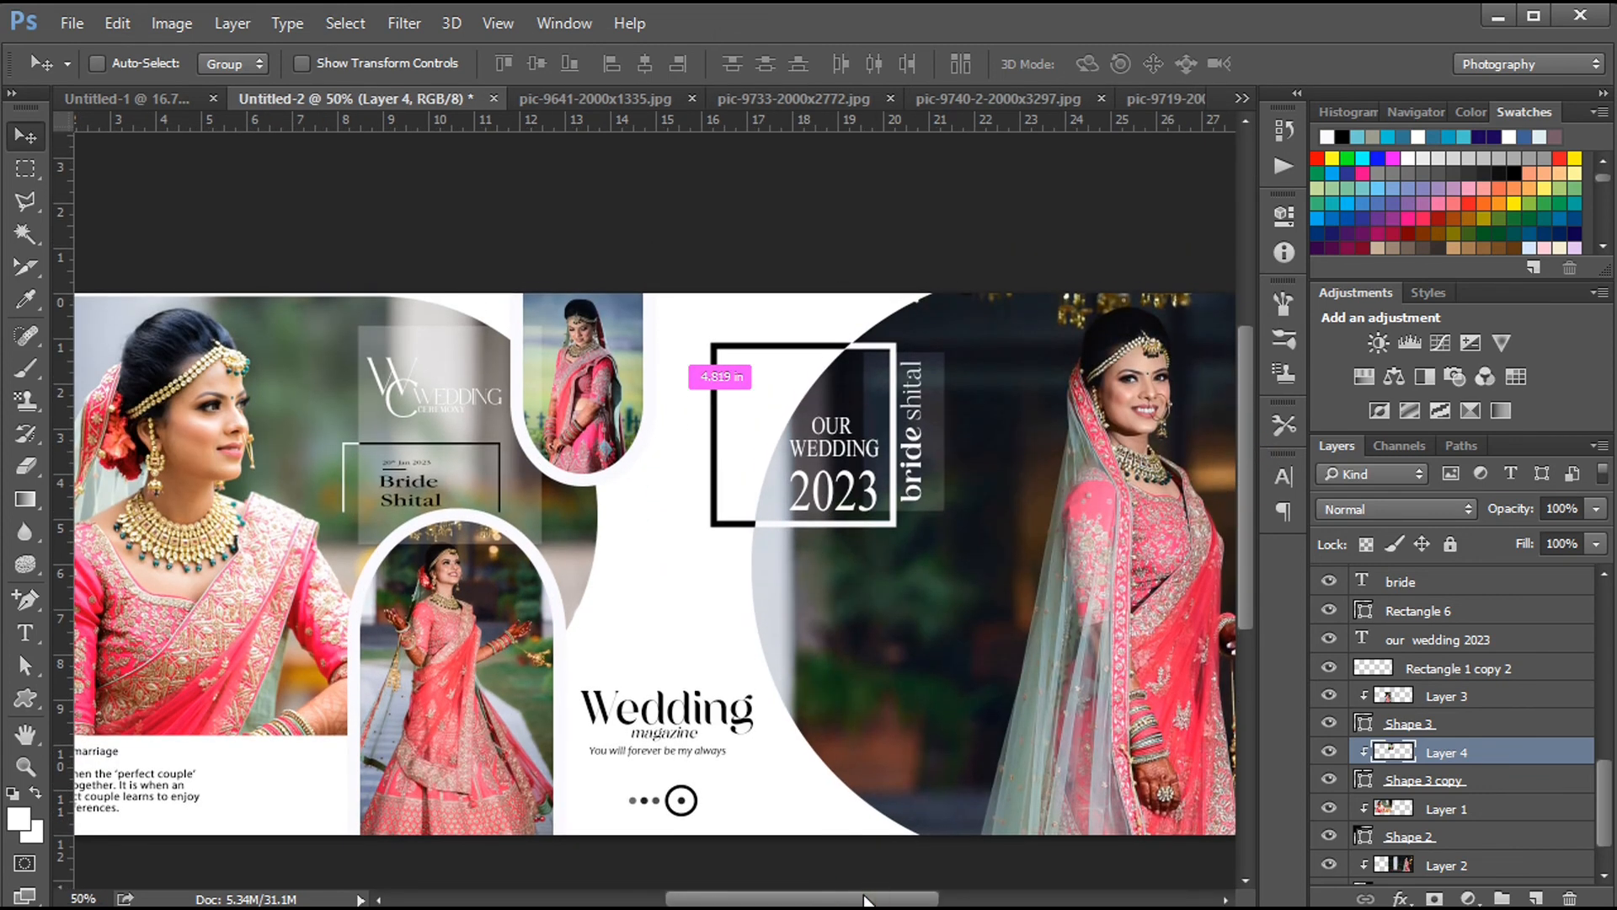
{"action": "left_click_drag", "start_coordinate": [865, 899], "coordinate": [830, 899]}
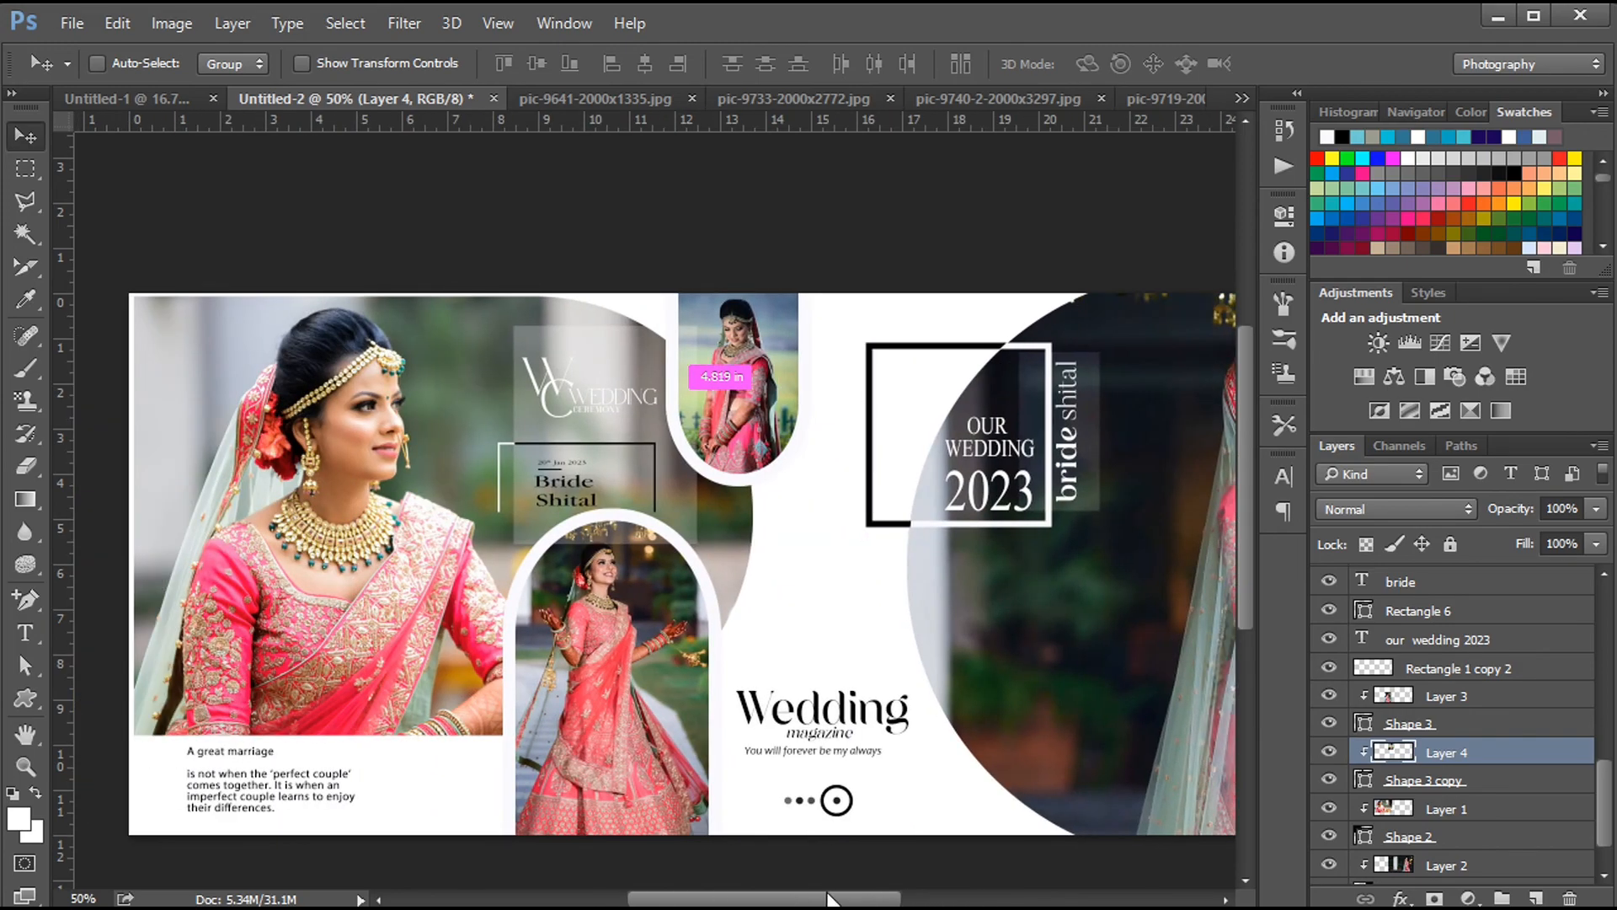
{"action": "key", "text": "ctrl+minus"}
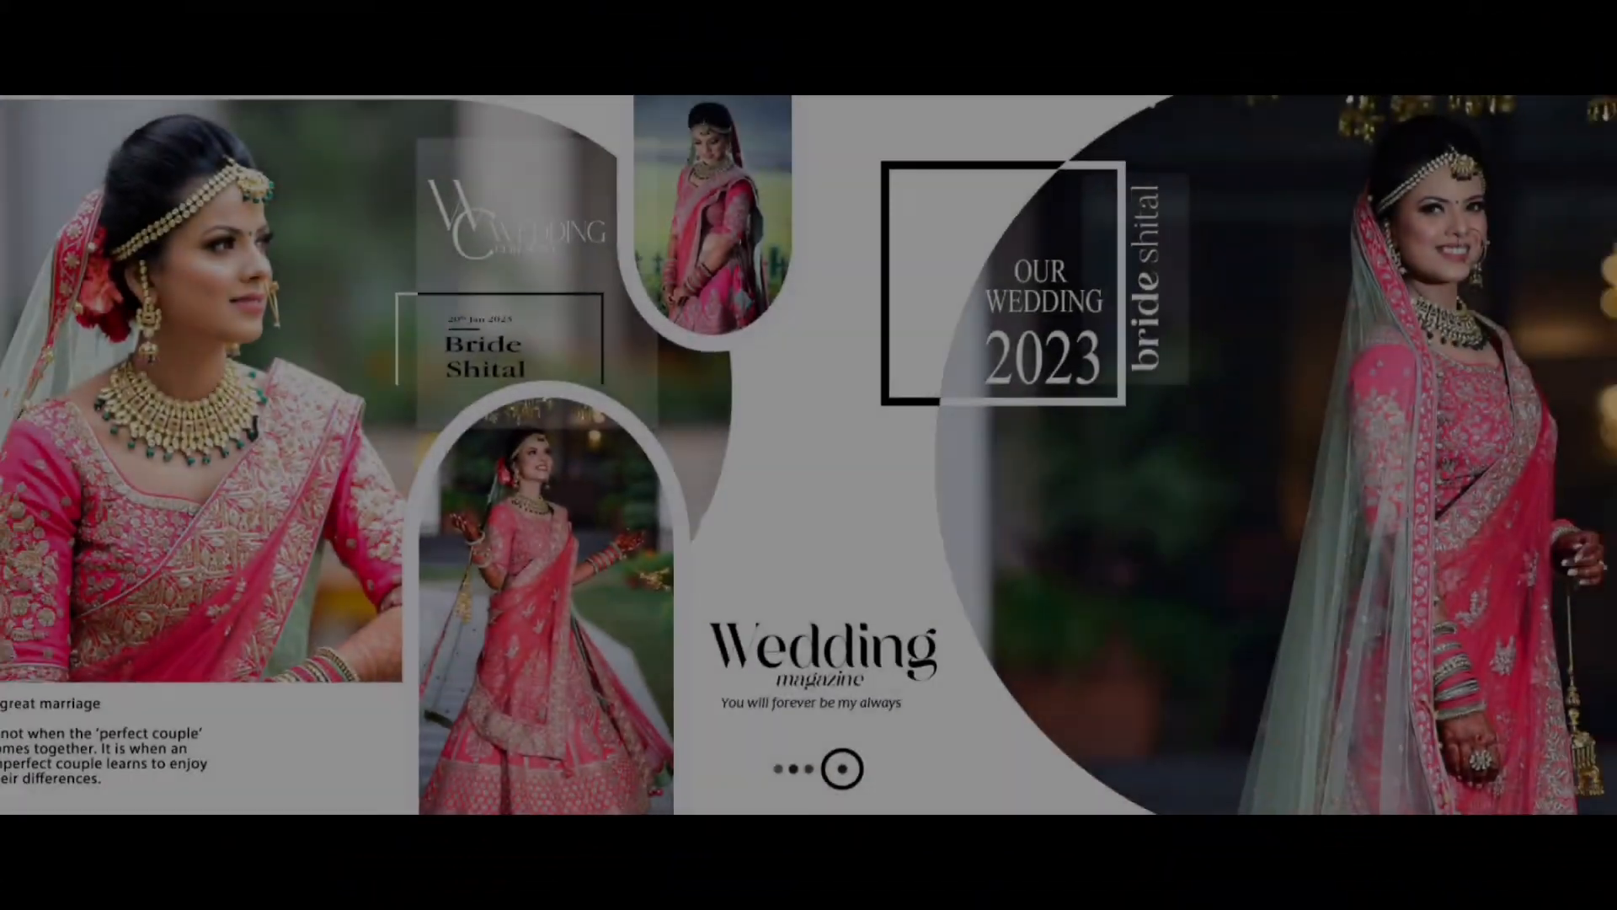